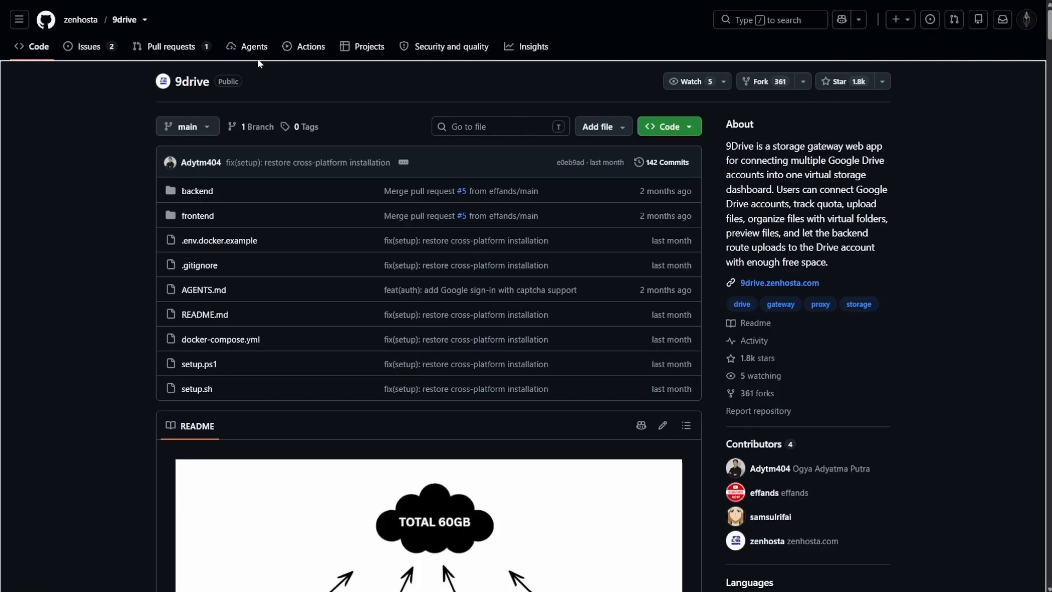
Copy the HTTPS clone URL of the zenhosta/9drive repository
{"action": "left_click", "coordinate": [683, 126]}
{"action": "mouse_move", "coordinate": [655, 230]}
{"action": "left_mouse_down"}
{"action": "mouse_move", "coordinate": [444, 224]}
{"action": "mouse_move", "coordinate": [674, 239]}
{"action": "left_mouse_up"}
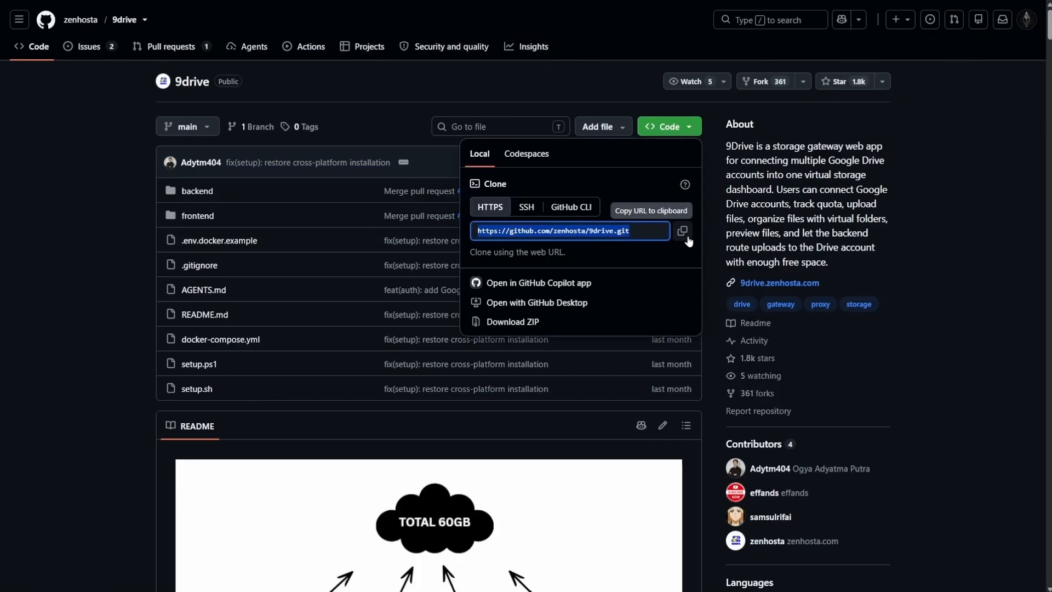
{"action": "left_click", "coordinate": [682, 231]}
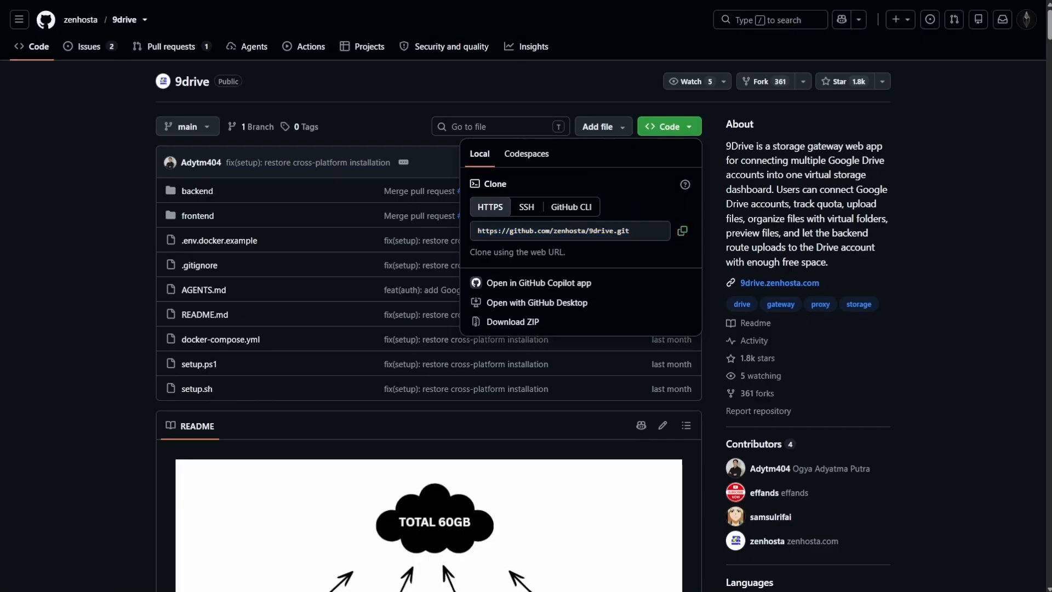
{"action": "left_click", "coordinate": [906, 228]}
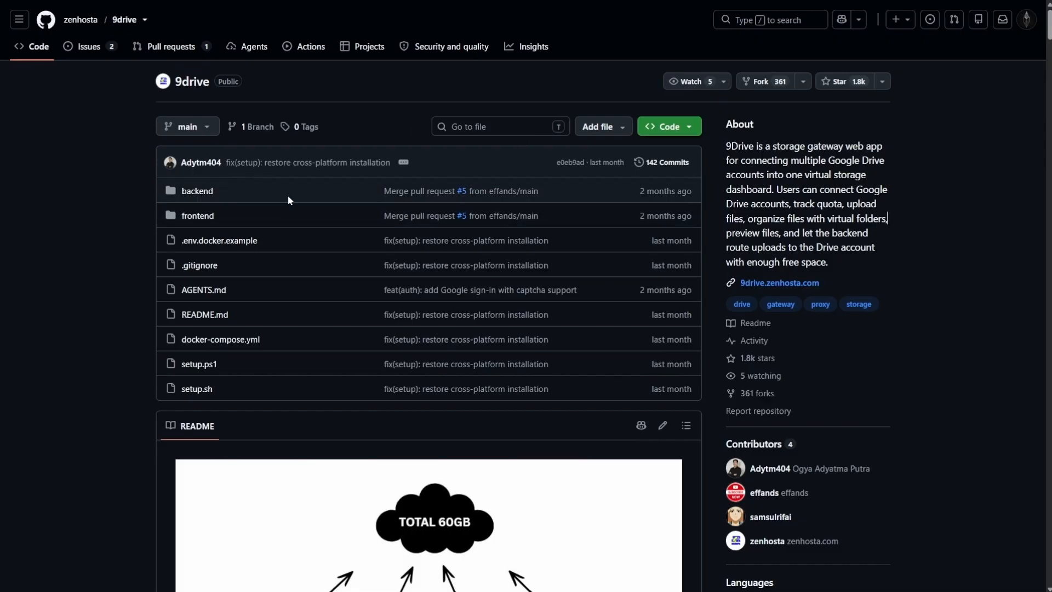
Open the repository's README.md and look through its feature list and preview section
{"action": "left_click", "coordinate": [206, 315]}
{"action": "scroll", "coordinate": [573, 397], "scroll_direction": "down", "scroll_amount": 20}
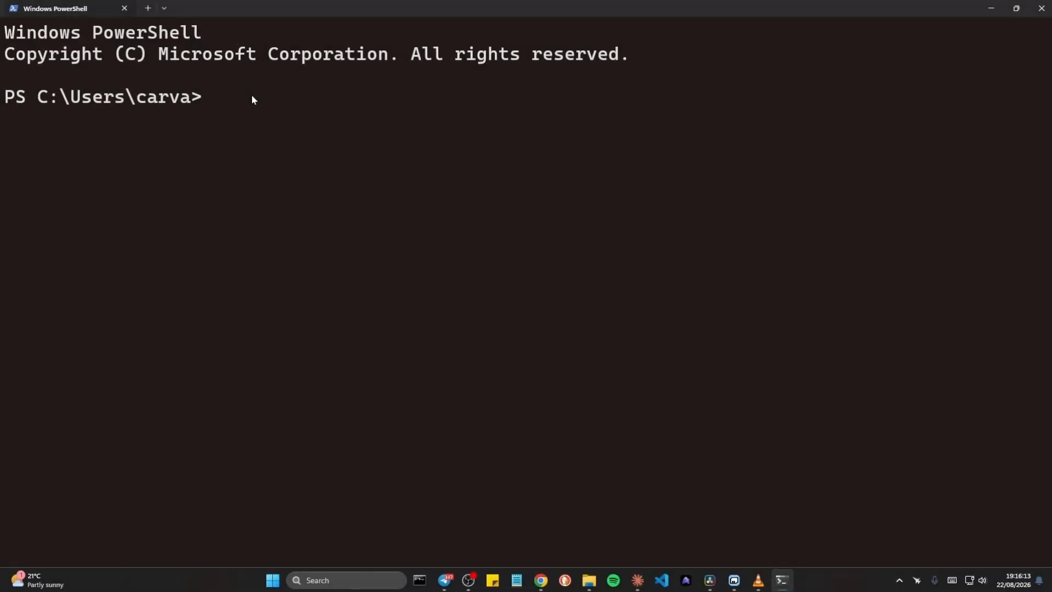
In Windows PowerShell, create a directory named 9drive in the home folder with mkdir
{"action": "type", "text": "mkdir 9drive"}
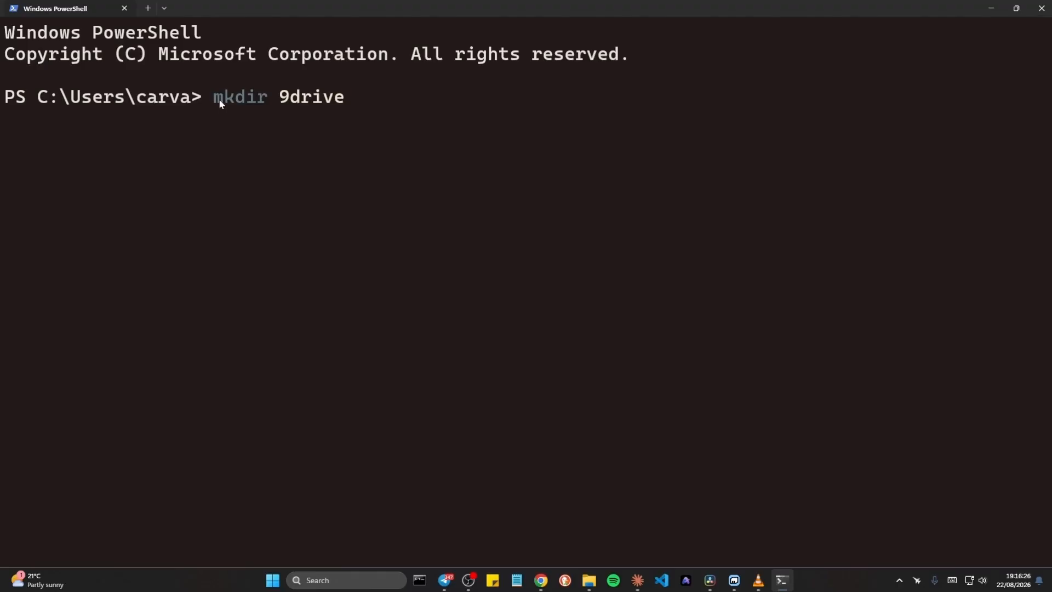
{"action": "left_click_drag", "start_coordinate": [230, 104], "coordinate": [357, 101]}
{"action": "left_click", "coordinate": [283, 108]}
{"action": "left_click", "coordinate": [359, 105]}
{"action": "key", "text": "Return"}
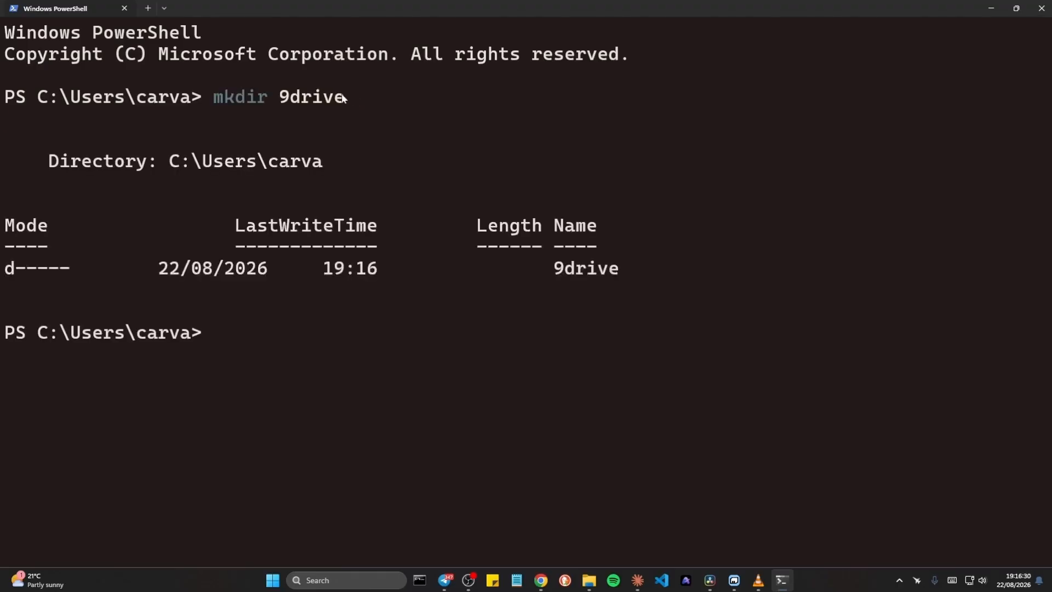
{"action": "left_click_drag", "start_coordinate": [554, 267], "coordinate": [631, 268]}
{"action": "left_click_drag", "start_coordinate": [383, 272], "coordinate": [160, 271]}
{"action": "left_click", "coordinate": [202, 298]}
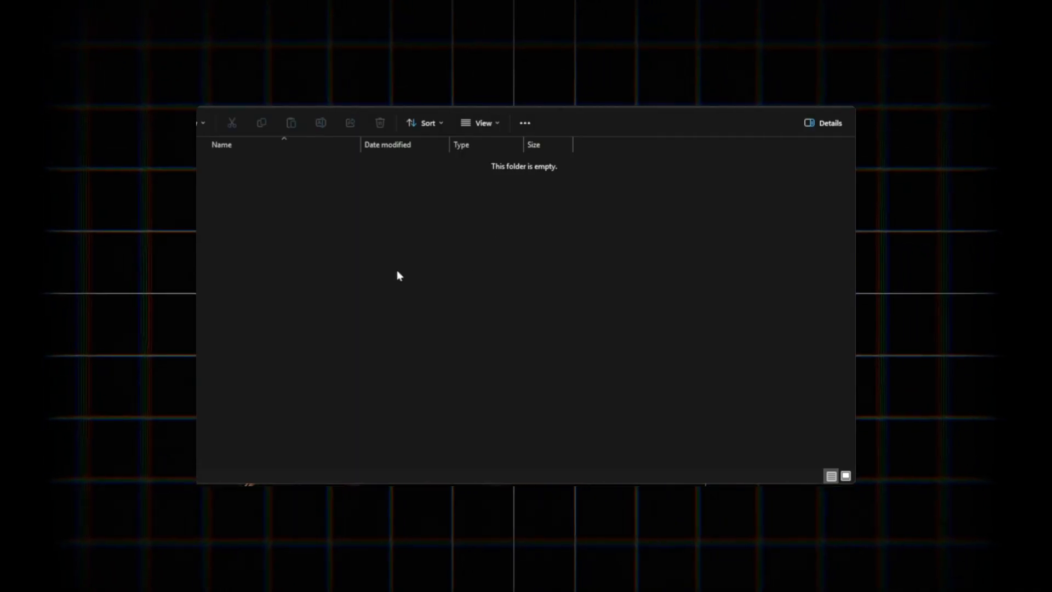
In File Explorer, create a new folder named 9Drive inside the empty folder
{"action": "right_click", "coordinate": [459, 219]}
{"action": "mouse_move", "coordinate": [560, 298]}
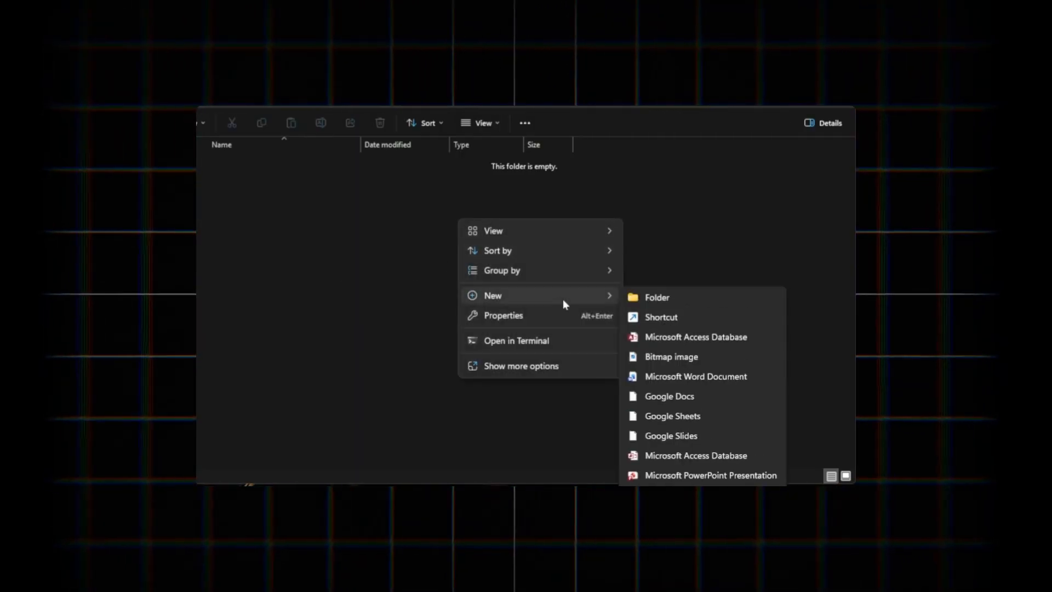
{"action": "left_click", "coordinate": [660, 301]}
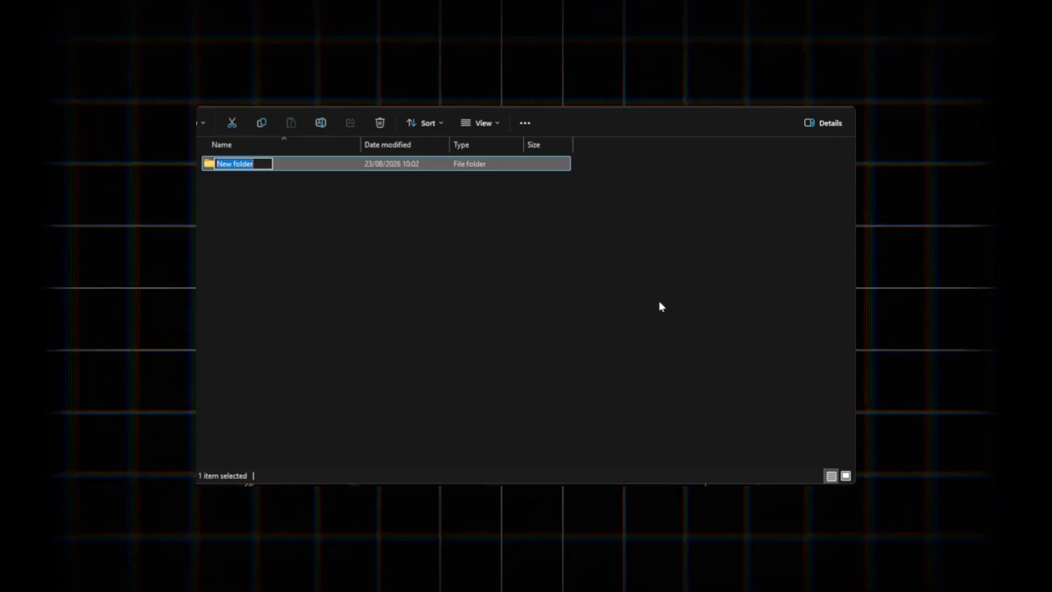
{"action": "type", "text": "9Driv"}
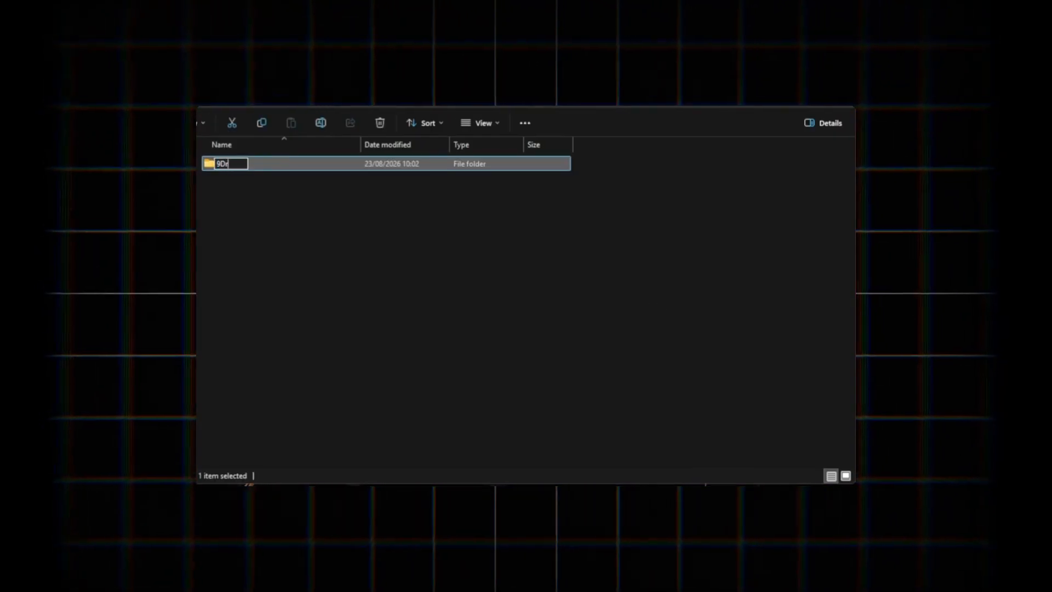
{"action": "type", "text": "e"}
{"action": "key", "text": "Return"}
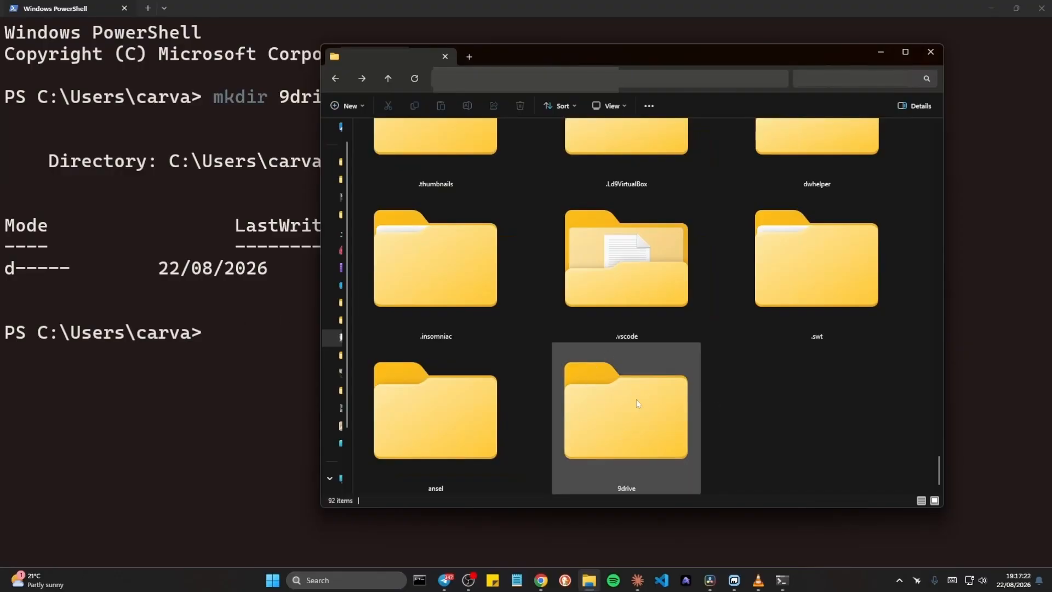
Switch back to PowerShell and change into the 9drive directory with cd
{"action": "key", "text": "alt+Tab"}
{"action": "type", "text": "cd"}
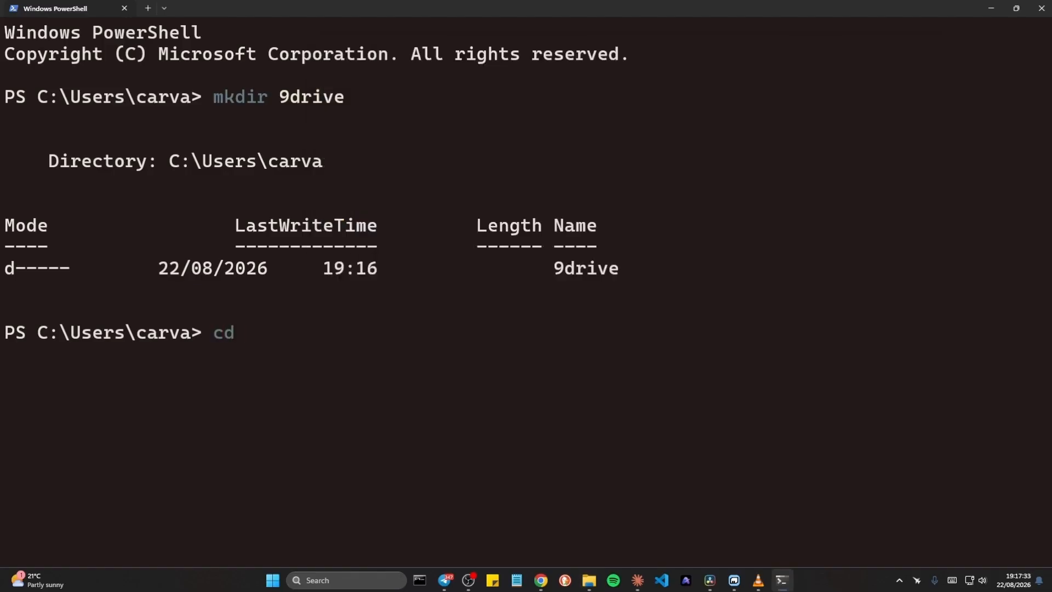
{"action": "type", "text": " 9drive"}
{"action": "left_click_drag", "start_coordinate": [246, 337], "coordinate": [313, 336]}
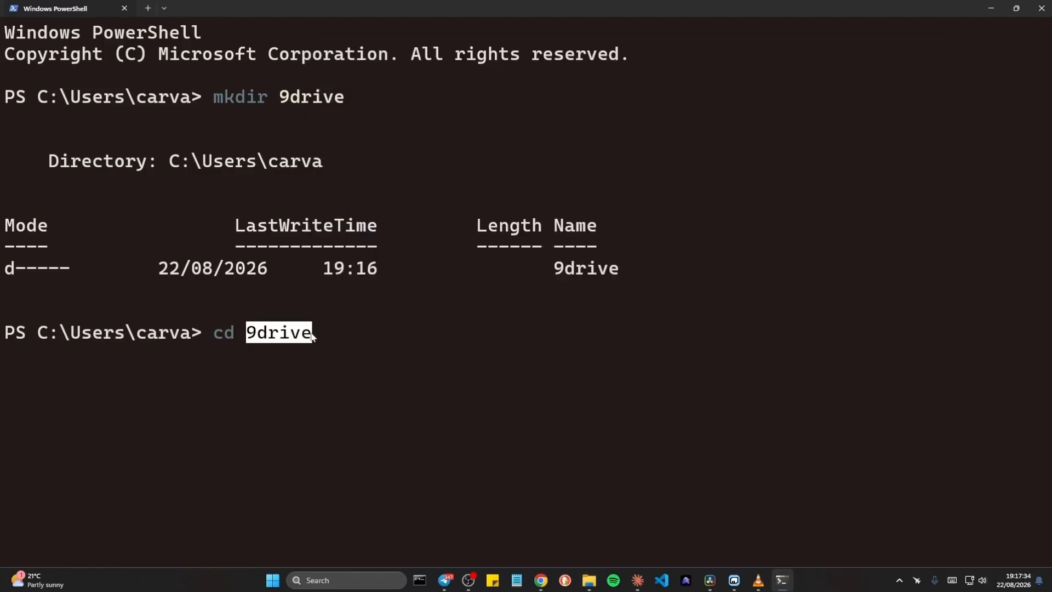
{"action": "left_click", "coordinate": [341, 336]}
{"action": "left_click_drag", "start_coordinate": [198, 336], "coordinate": [47, 336]}
{"action": "left_click", "coordinate": [433, 257]}
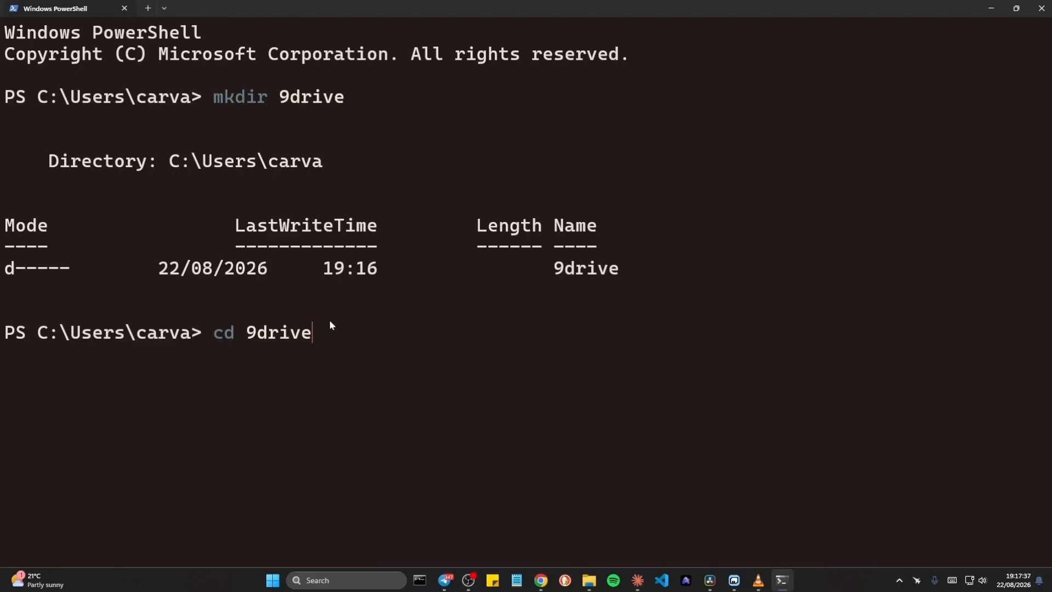
{"action": "left_click_drag", "start_coordinate": [248, 359], "coordinate": [27, 357]}
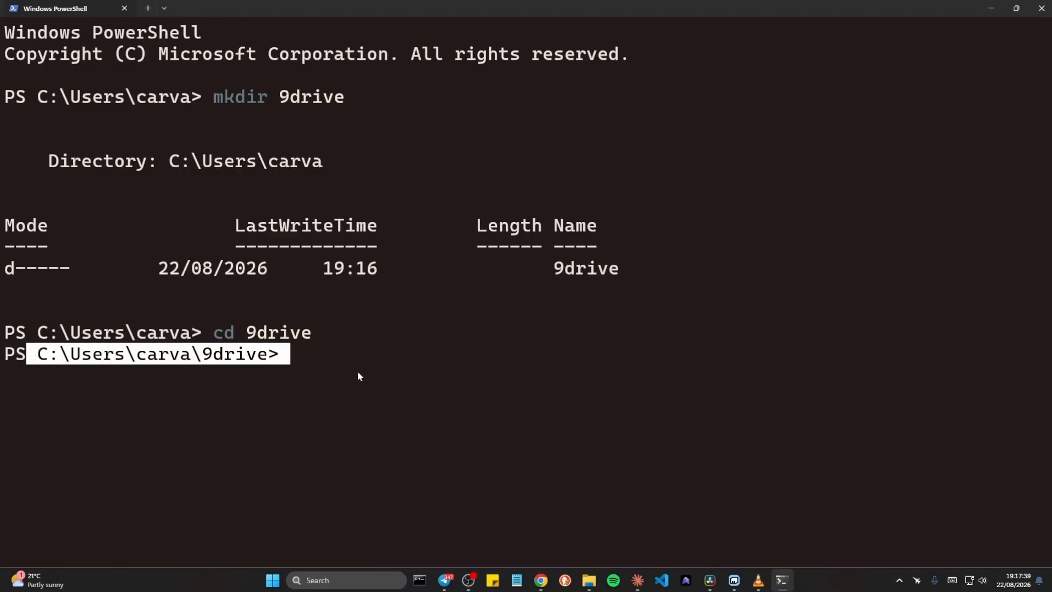
{"action": "left_click", "coordinate": [307, 358]}
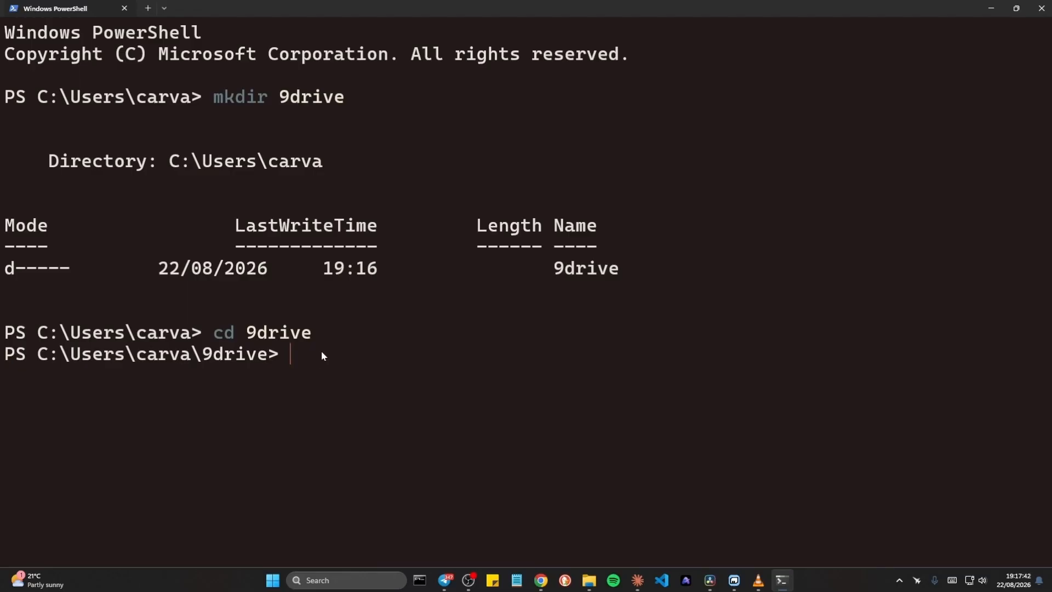
{"action": "type", "text": "git clone"}
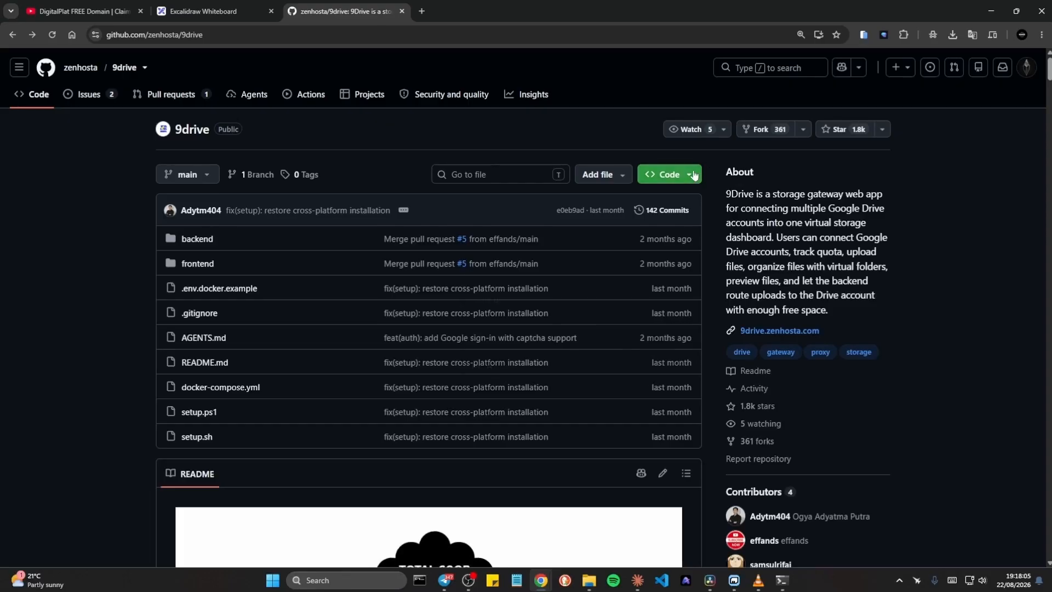
{"action": "left_click", "coordinate": [693, 175]}
{"action": "left_click", "coordinate": [682, 279]}
{"action": "left_click", "coordinate": [989, 11]}
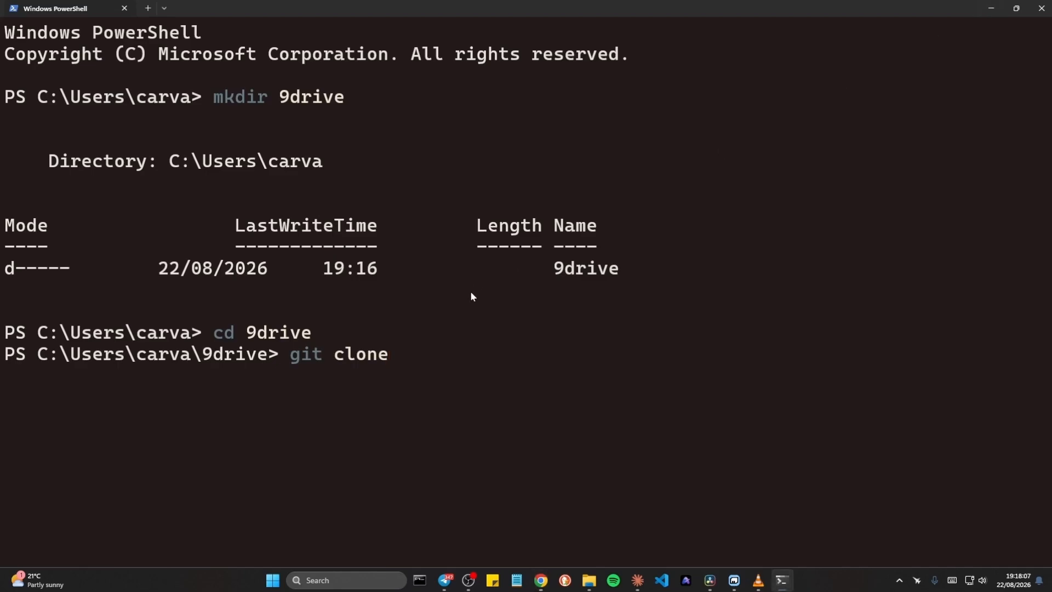
{"action": "key", "text": "ctrl+v"}
{"action": "left_click_drag", "start_coordinate": [291, 355], "coordinate": [378, 354]}
{"action": "key", "text": "Return"}
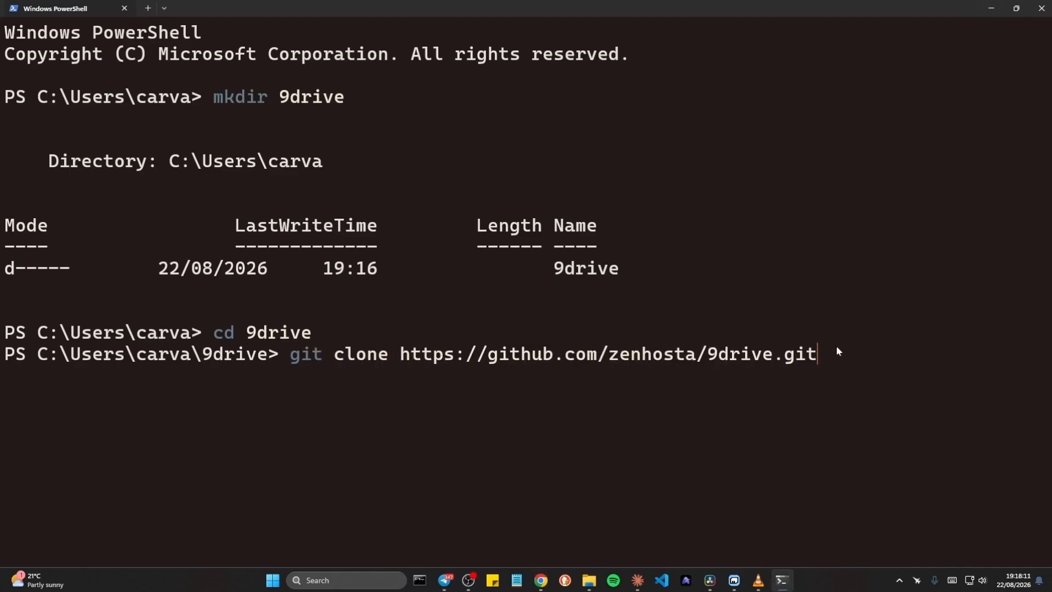
{"action": "left_click_drag", "start_coordinate": [5, 376], "coordinate": [253, 386]}
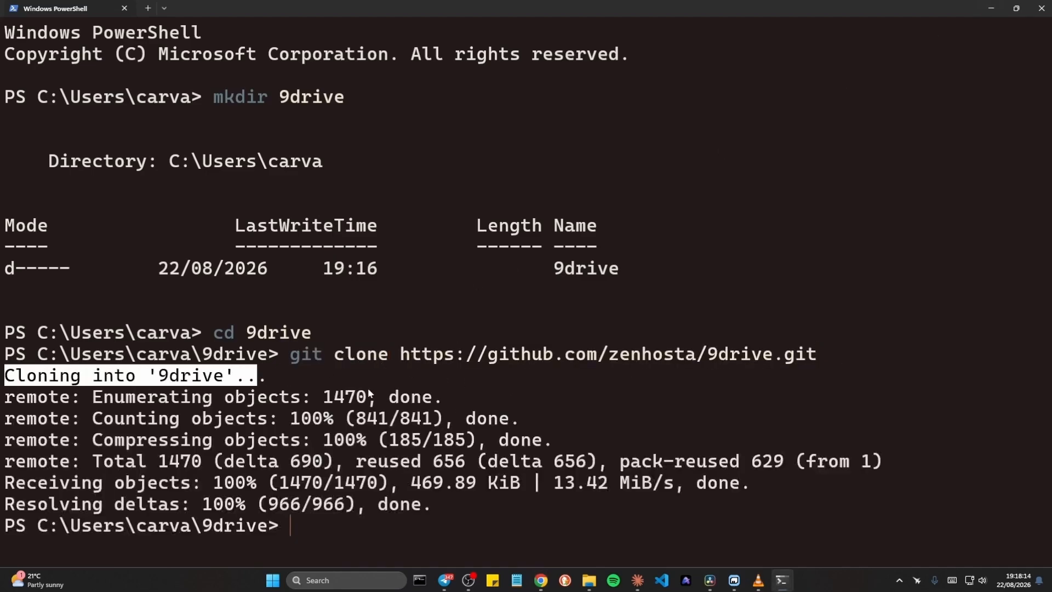
{"action": "left_click", "coordinate": [392, 384]}
In File Explorer, open the cloned 9drive folder inside the 9drive directory to examine its files
{"action": "left_click", "coordinate": [589, 580]}
{"action": "double_click", "coordinate": [619, 406]}
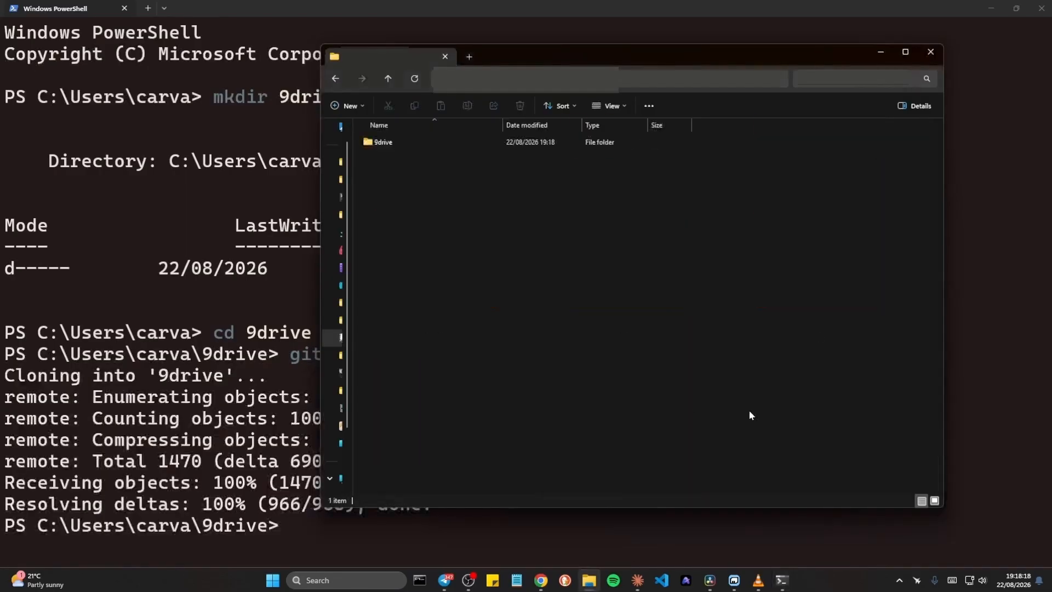
{"action": "double_click", "coordinate": [414, 143]}
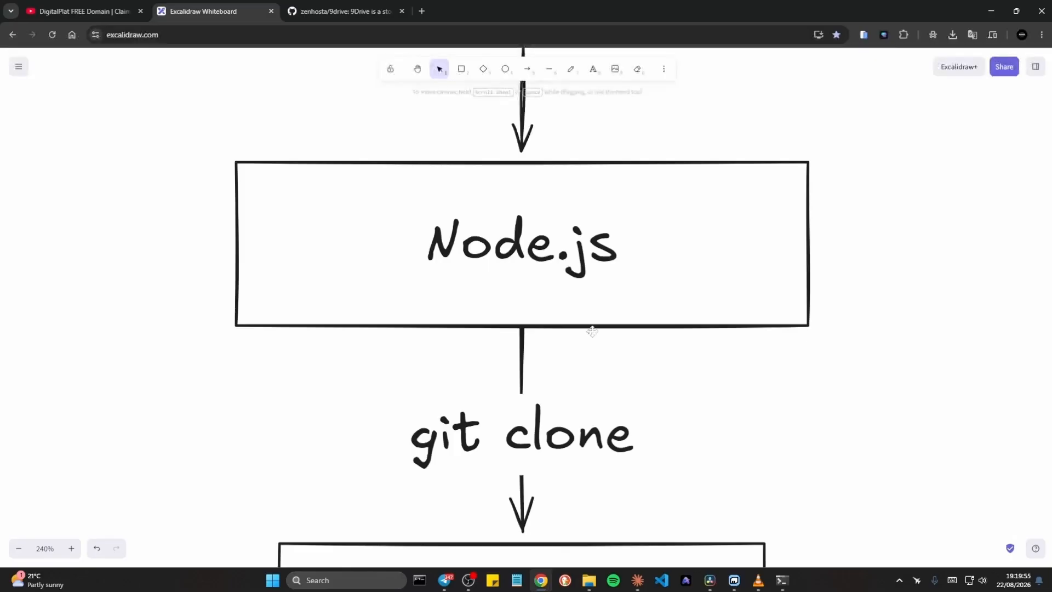
Download mysql-installer-web-community-8.0.46.0.msi for Windows from the MySQL Community Downloads page, skipping the Oracle account login
{"action": "scroll", "coordinate": [867, 430], "scroll_direction": "down", "scroll_amount": 8}
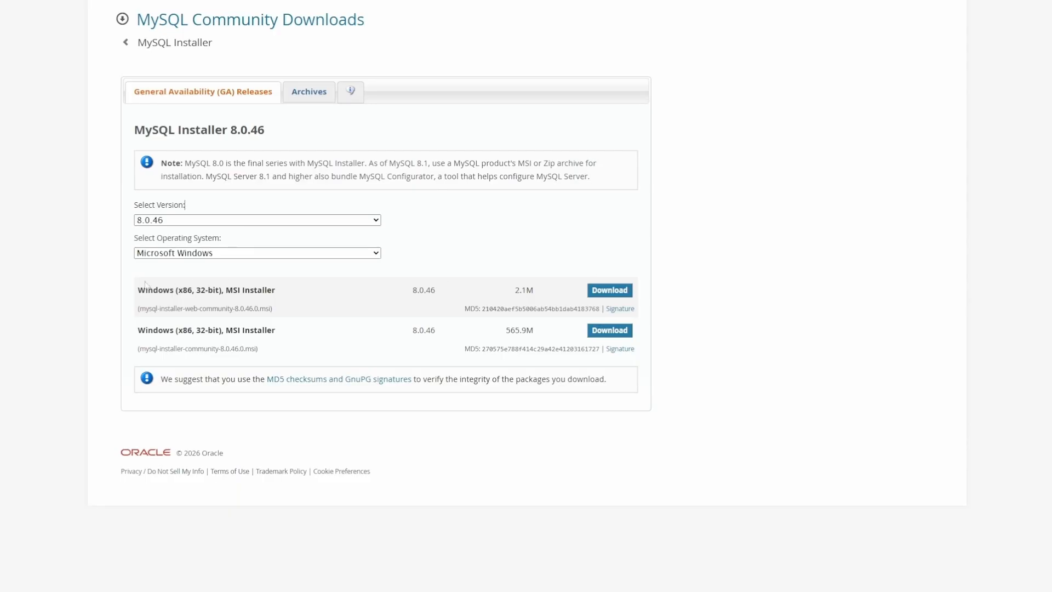
{"action": "left_click_drag", "start_coordinate": [137, 290], "coordinate": [291, 291]}
{"action": "left_click", "coordinate": [304, 296]}
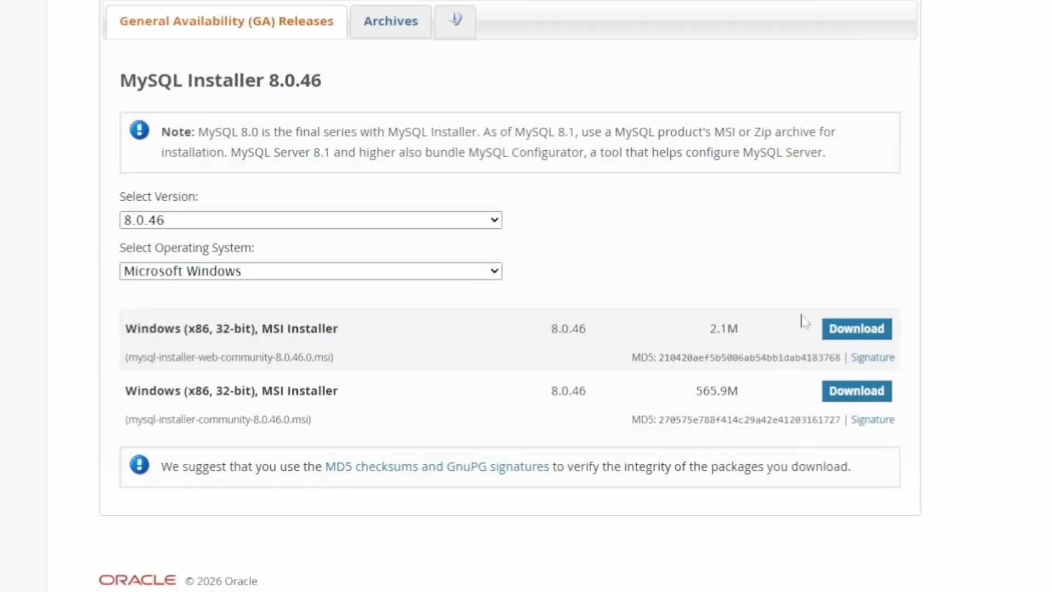
{"action": "left_click", "coordinate": [854, 335]}
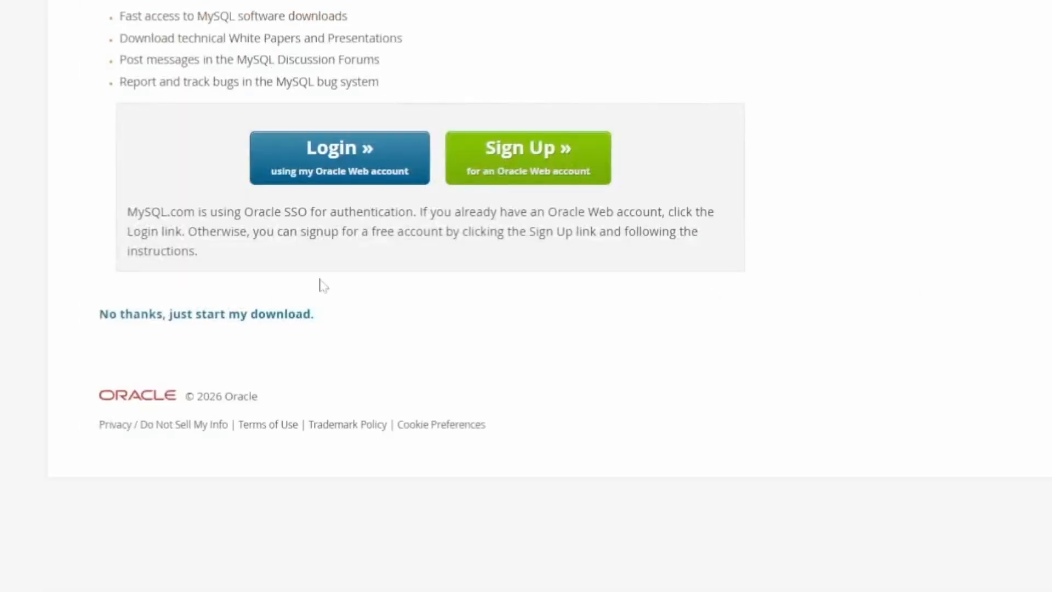
{"action": "left_click_drag", "start_coordinate": [81, 309], "coordinate": [372, 322]}
{"action": "left_click", "coordinate": [389, 321]}
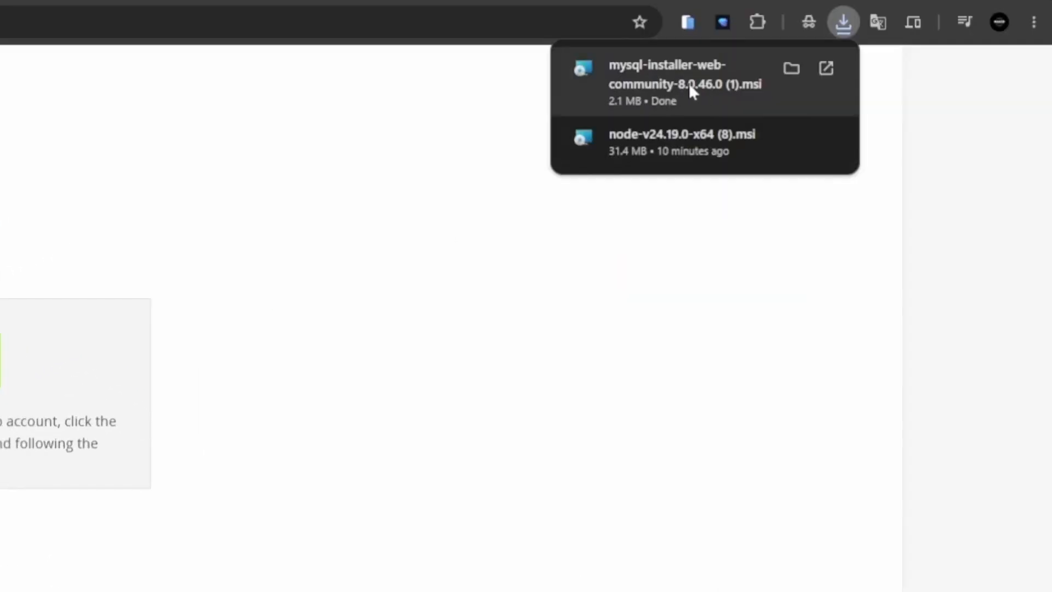
Run the downloaded MySQL web installer and continue with the Custom setup type
{"action": "left_click", "coordinate": [692, 91]}
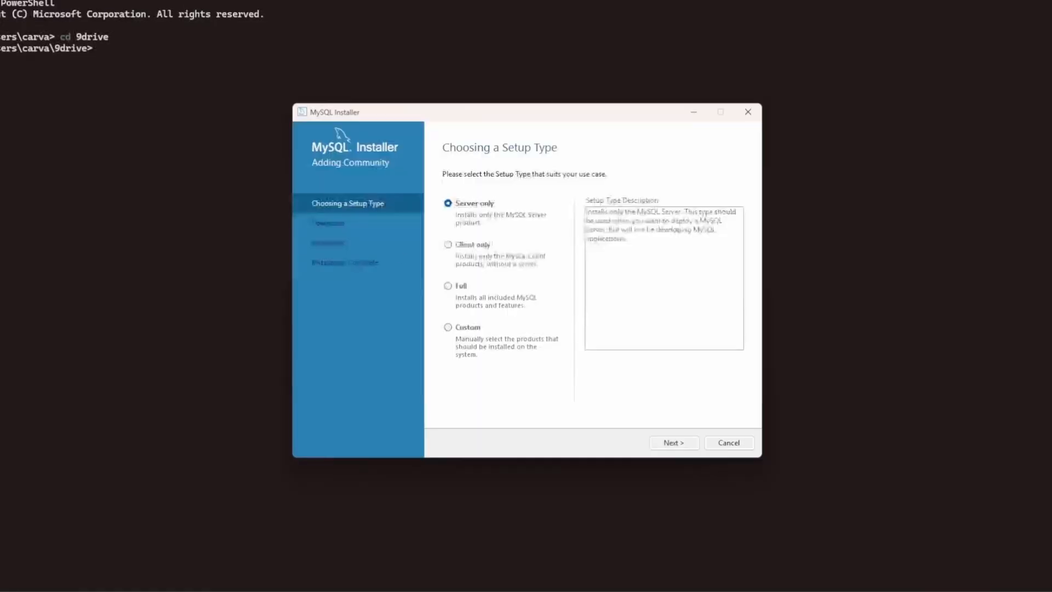
{"action": "left_click", "coordinate": [432, 333]}
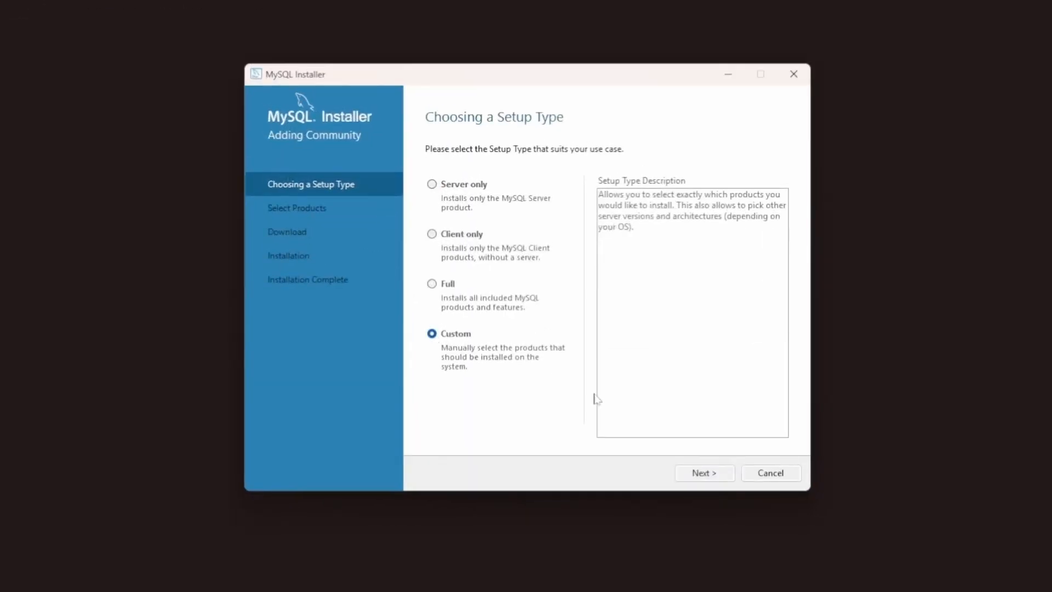
{"action": "left_click", "coordinate": [704, 472]}
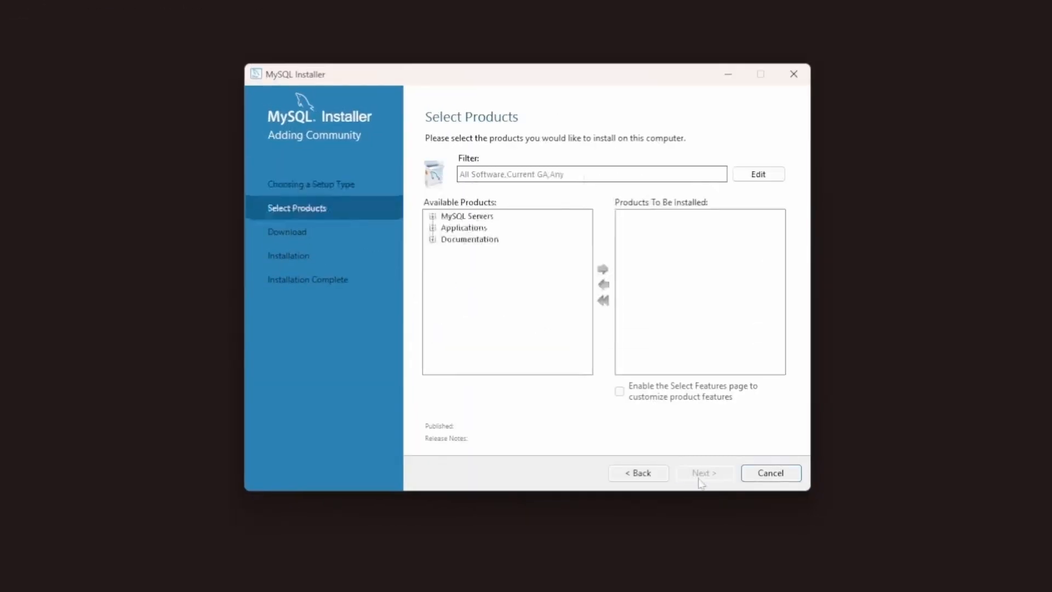
Add MySQL Server 8.0.46 - X64 from the MySQL Server 8.0 group to the products for installation
{"action": "left_click", "coordinate": [432, 217]}
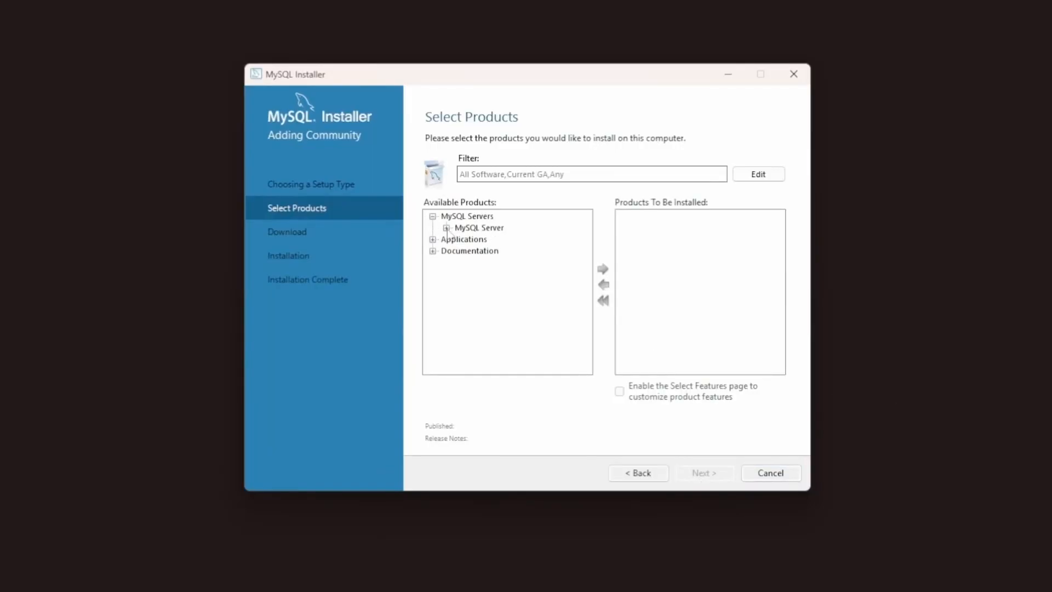
{"action": "left_click", "coordinate": [446, 227]}
{"action": "left_click", "coordinate": [459, 239]}
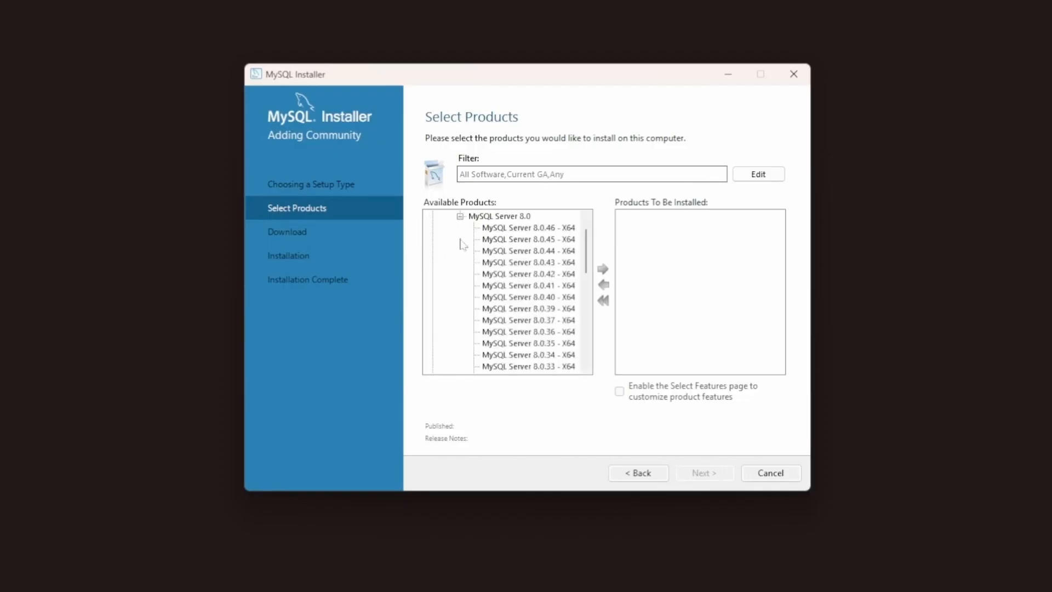
{"action": "left_click", "coordinate": [527, 228]}
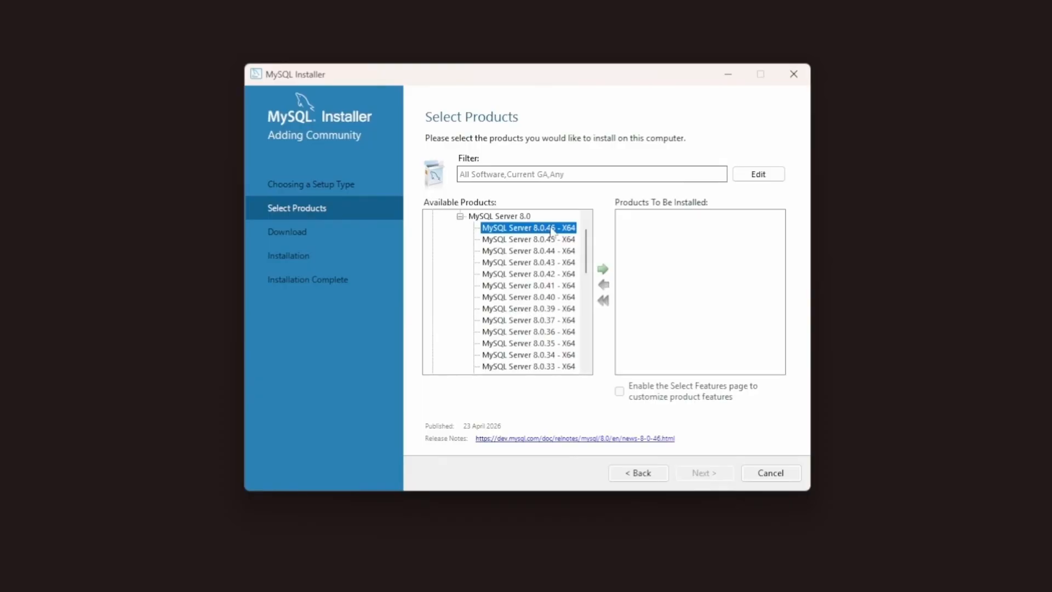
{"action": "left_click", "coordinate": [603, 270]}
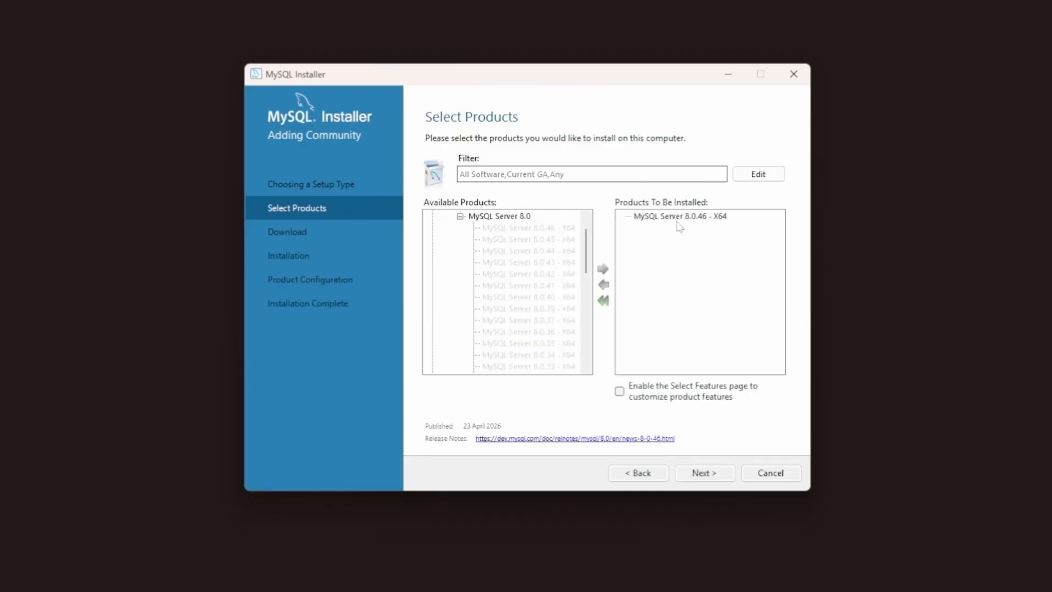
Continue past the path conflict with the existing directories kept, and start downloading MySQL Server 8.0.46
{"action": "left_click", "coordinate": [708, 479]}
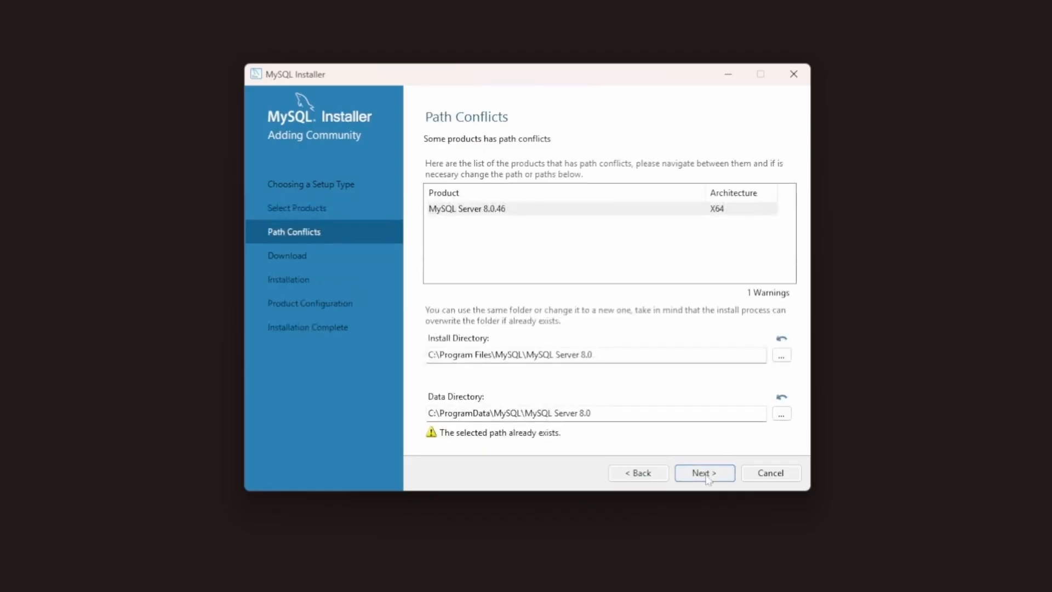
{"action": "left_click", "coordinate": [707, 479]}
{"action": "left_click", "coordinate": [644, 355]}
{"action": "left_click", "coordinate": [704, 472]}
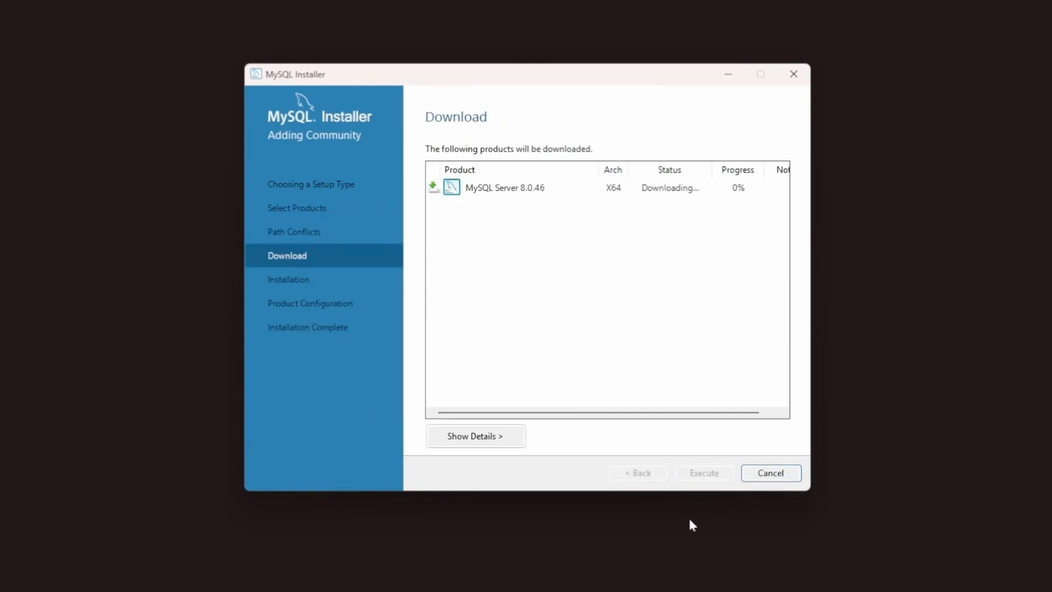
Install MySQL Server 8.0.46 and continue its configuration with strong password encryption for authentication
{"action": "left_click", "coordinate": [703, 475]}
{"action": "left_click", "coordinate": [704, 475]}
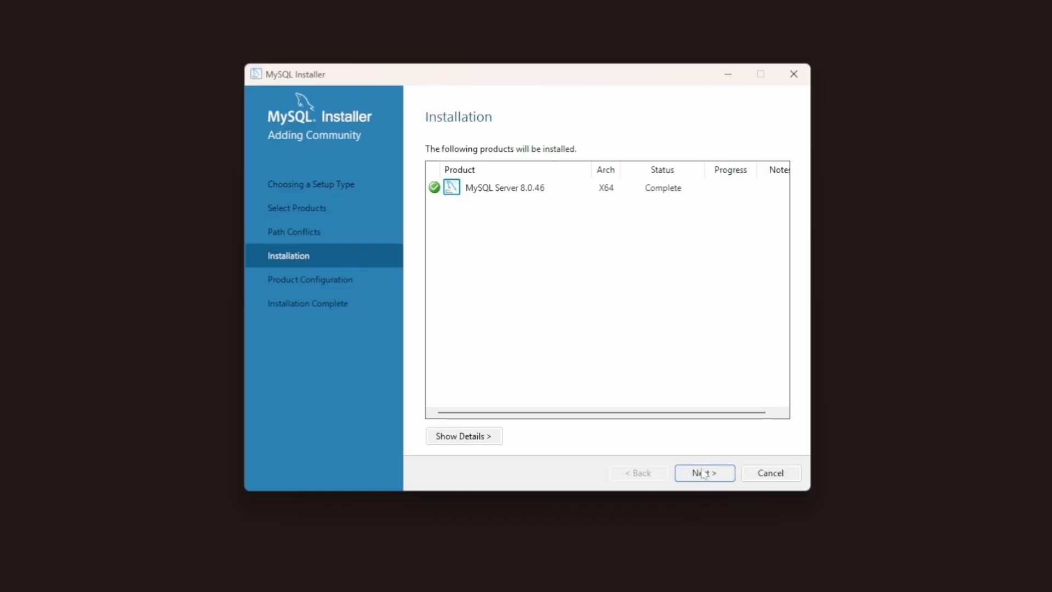
{"action": "left_click", "coordinate": [704, 474]}
{"action": "left_click", "coordinate": [705, 474]}
{"action": "left_click", "coordinate": [707, 474]}
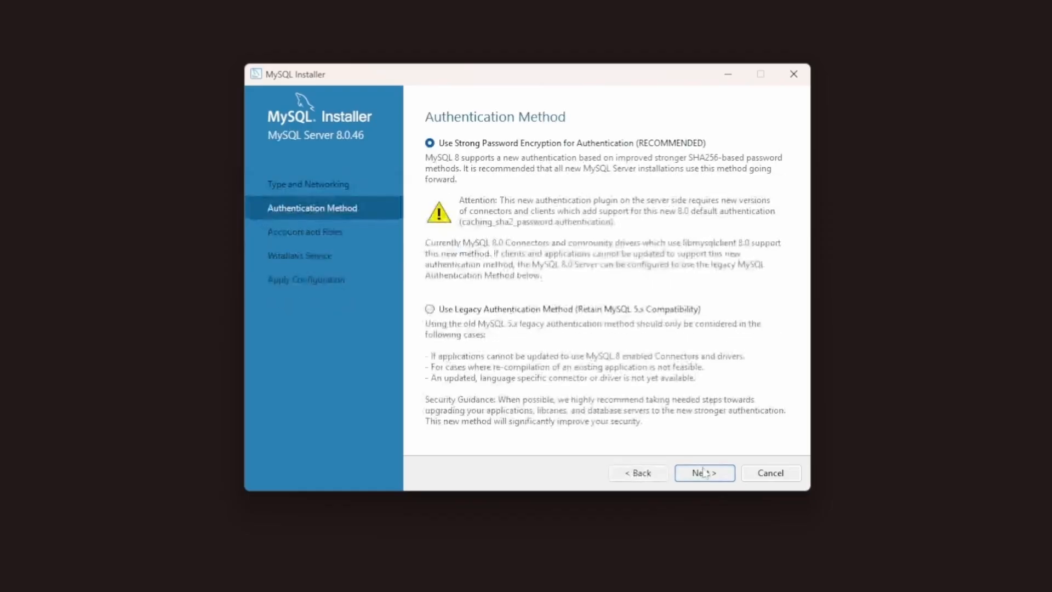
{"action": "left_click", "coordinate": [706, 473]}
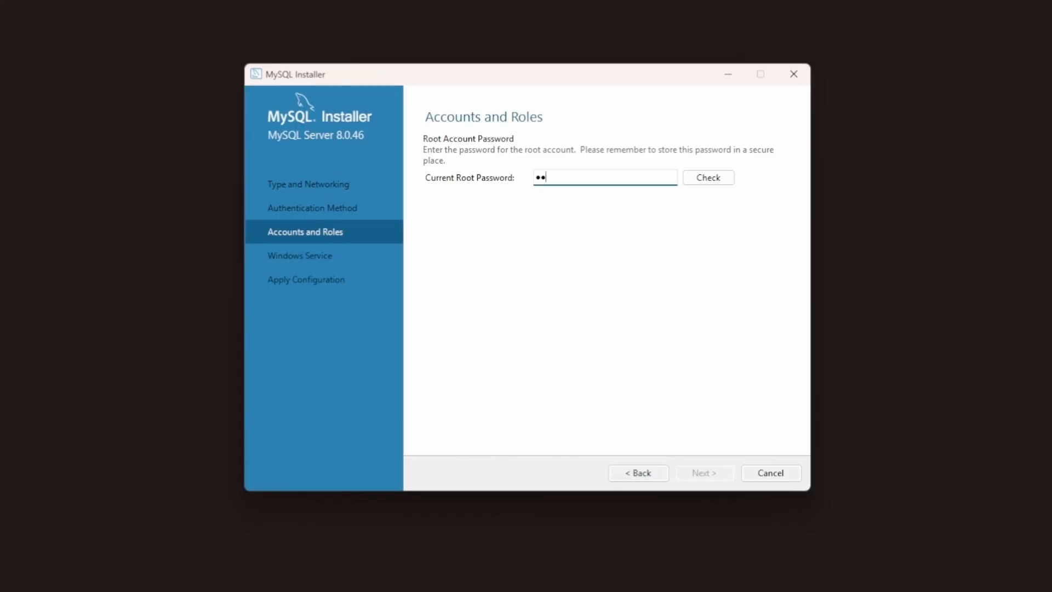
Enter and check the current root password, and continue with MySQL Server configured as the Windows service MYSQL80
{"action": "left_click", "coordinate": [702, 179]}
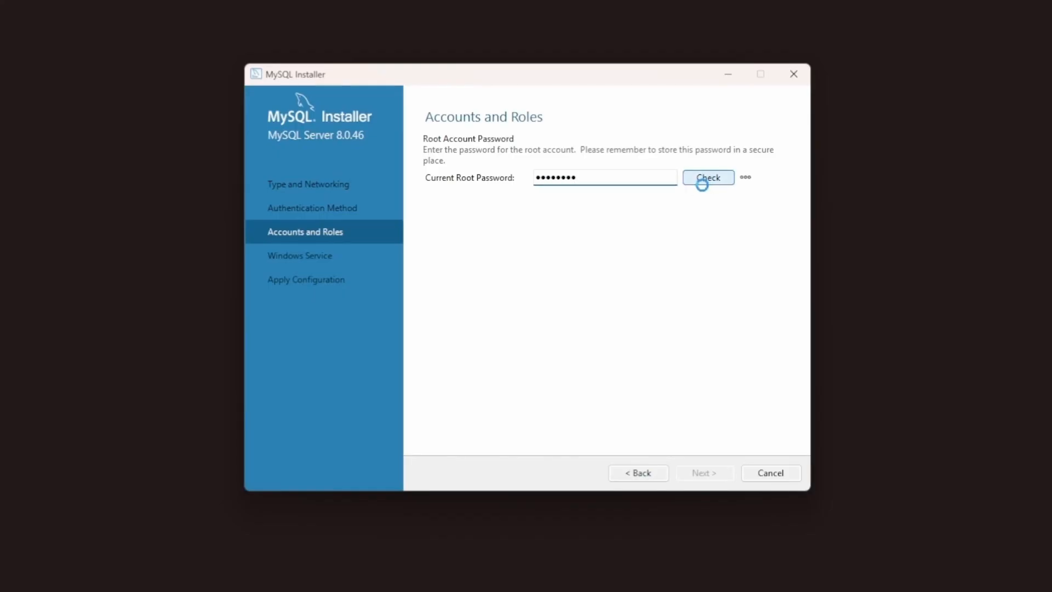
{"action": "left_click", "coordinate": [708, 178]}
{"action": "left_click", "coordinate": [705, 473]}
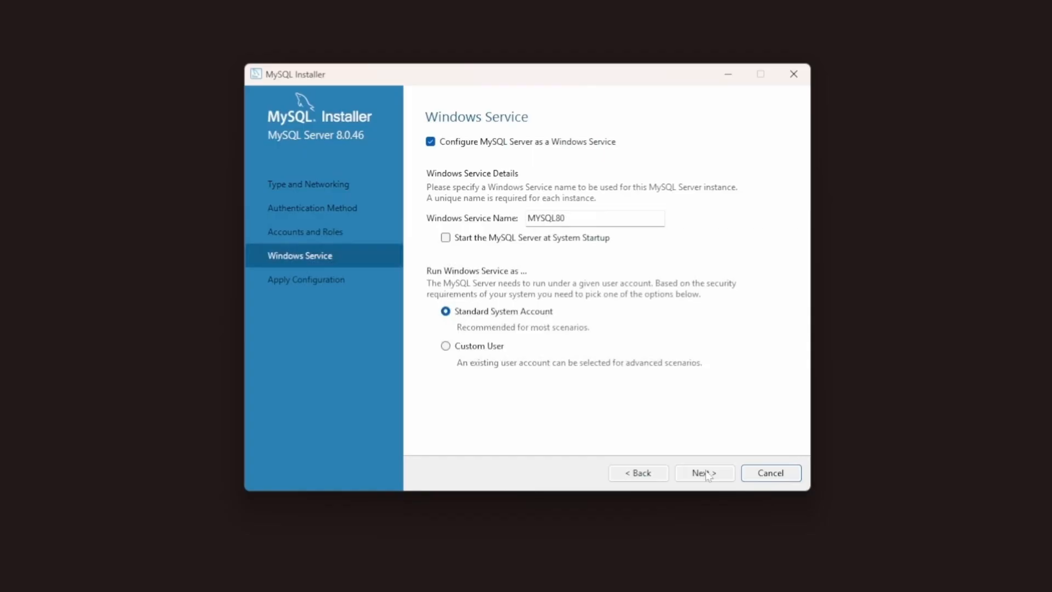
{"action": "left_click", "coordinate": [705, 474]}
{"action": "left_click", "coordinate": [705, 473]}
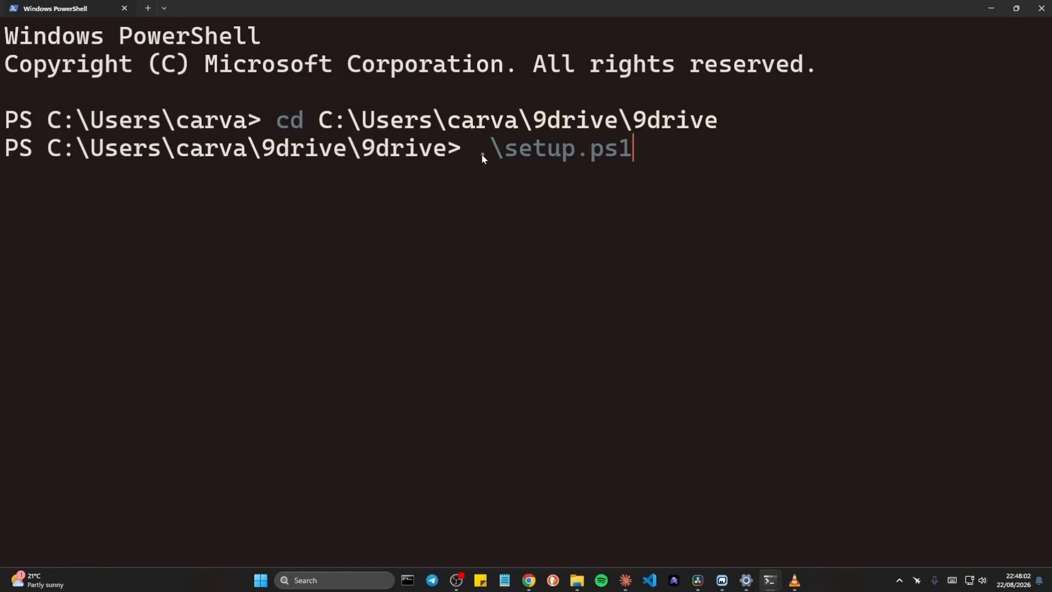
Copy the setup command and run the 9drive setup script in Windows PowerShell
{"action": "left_click_drag", "start_coordinate": [482, 159], "coordinate": [649, 155]}
{"action": "key", "text": "ctrl+c"}
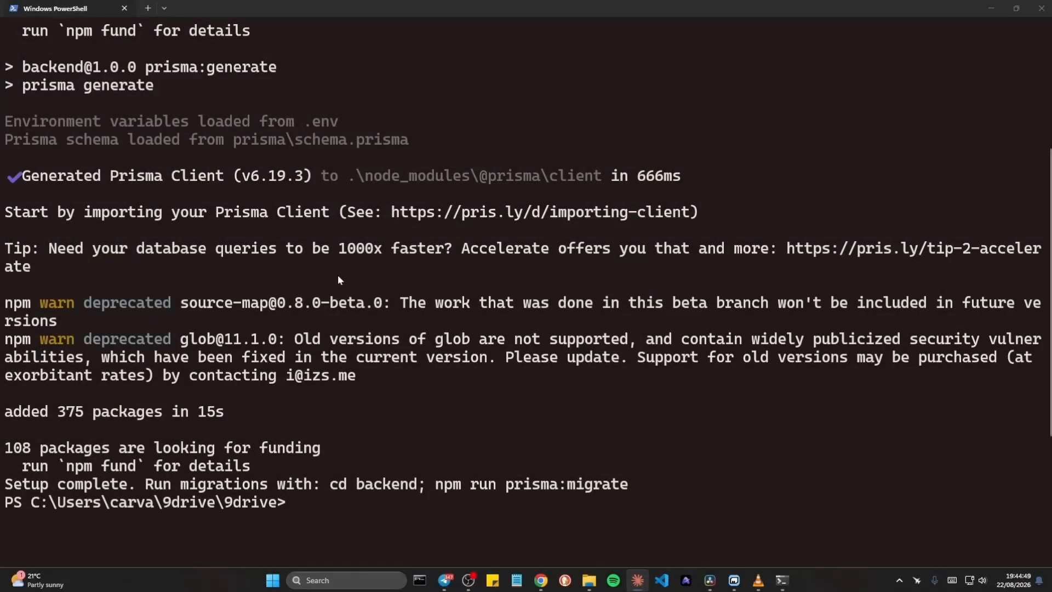
Open the .env file from the backend folder of 9drive\9drive in Visual Studio Code
{"action": "mouse_move", "coordinate": [588, 587]}
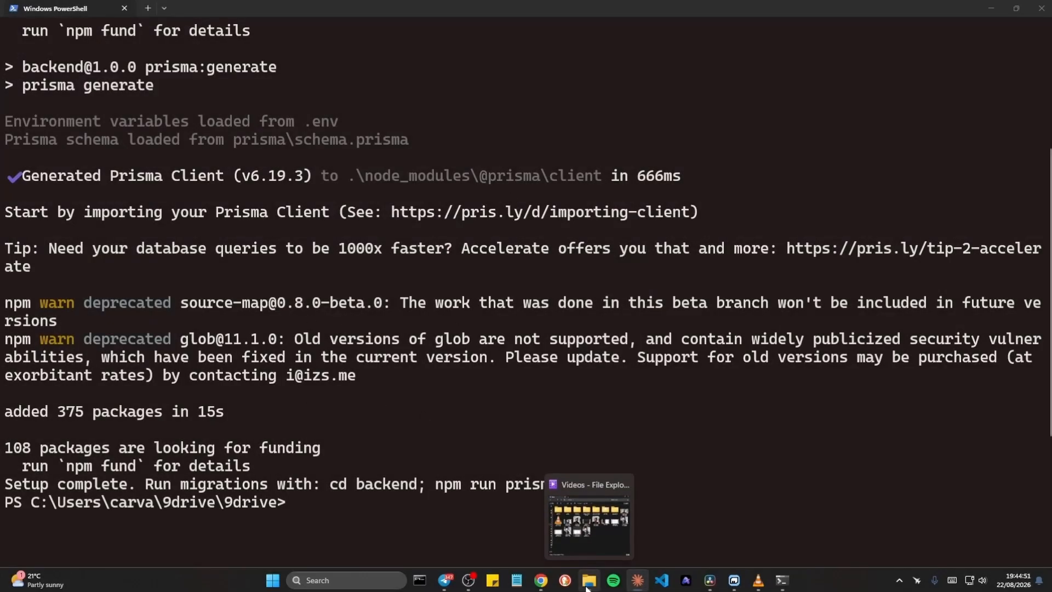
{"action": "left_click", "coordinate": [587, 587]}
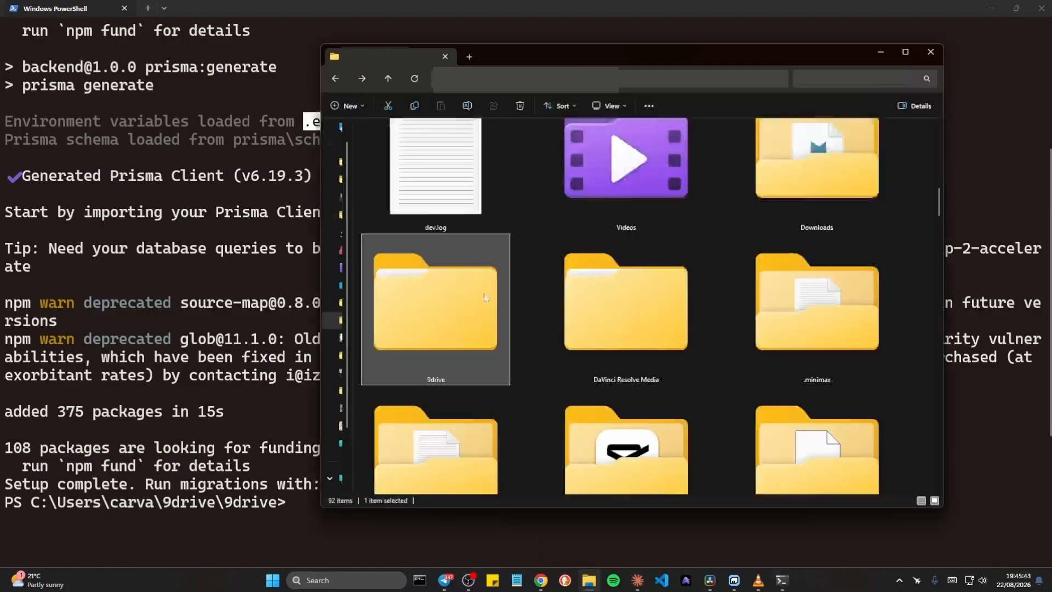
{"action": "double_click", "coordinate": [429, 314]}
{"action": "left_click", "coordinate": [390, 143]}
{"action": "double_click", "coordinate": [391, 143]}
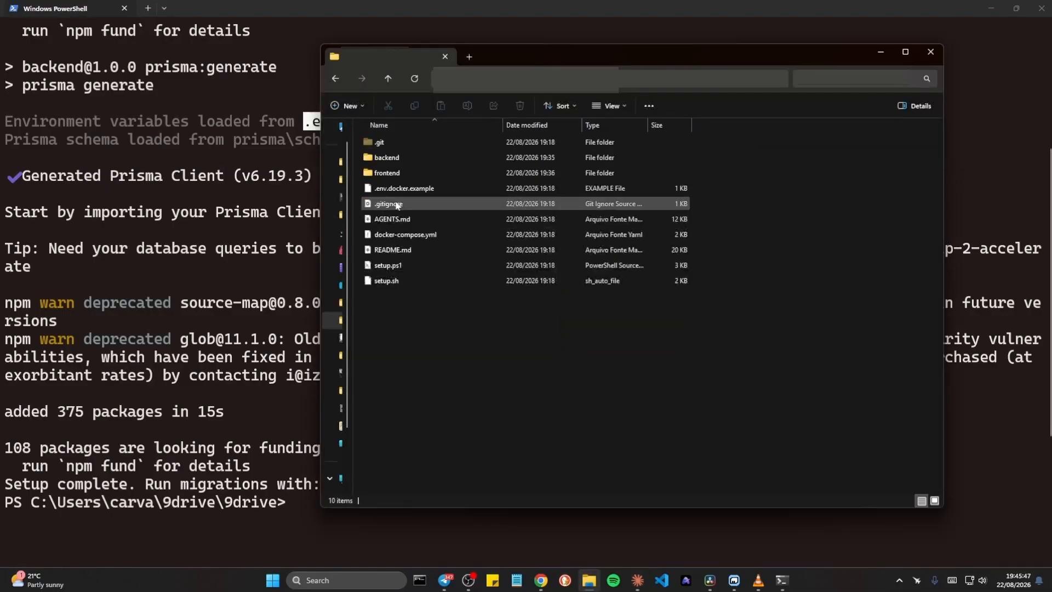
{"action": "double_click", "coordinate": [392, 160]}
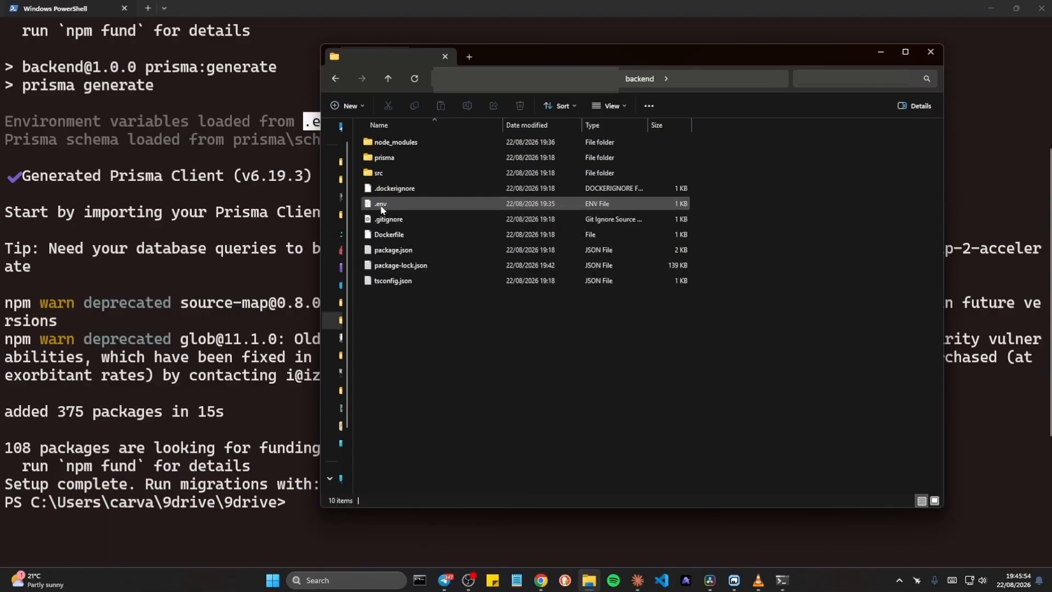
{"action": "right_click", "coordinate": [385, 207]}
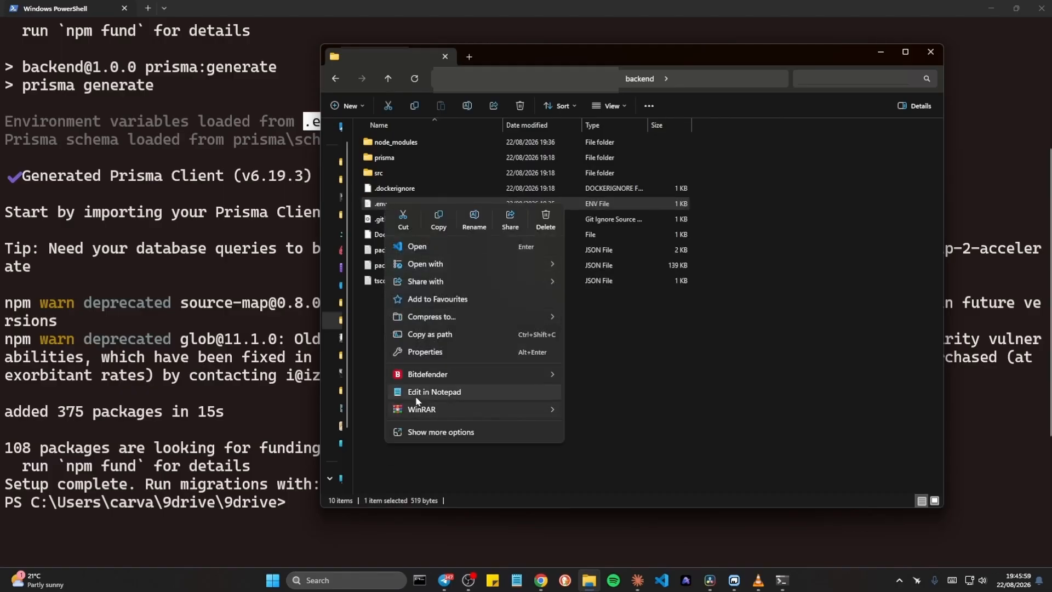
{"action": "left_click", "coordinate": [417, 247]}
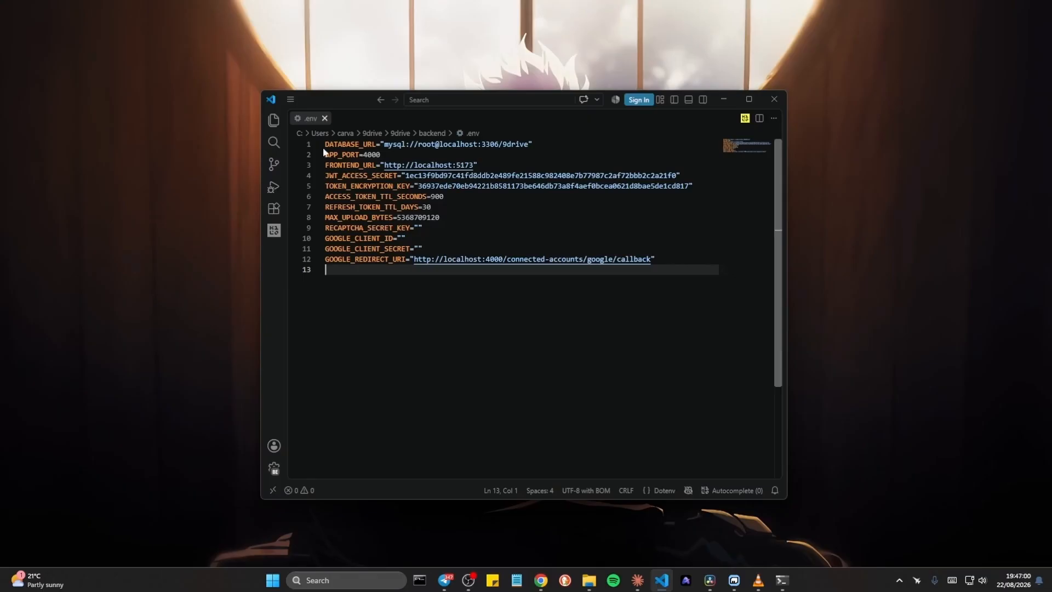
{"action": "left_click_drag", "start_coordinate": [325, 144], "coordinate": [368, 144]}
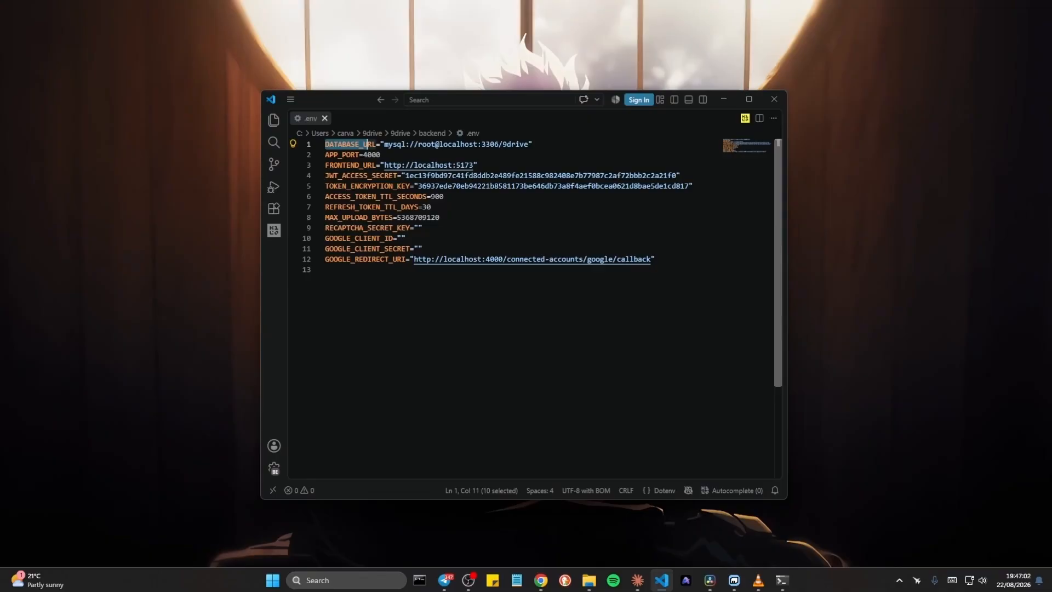
{"action": "left_click_drag", "start_coordinate": [532, 144], "coordinate": [384, 144]}
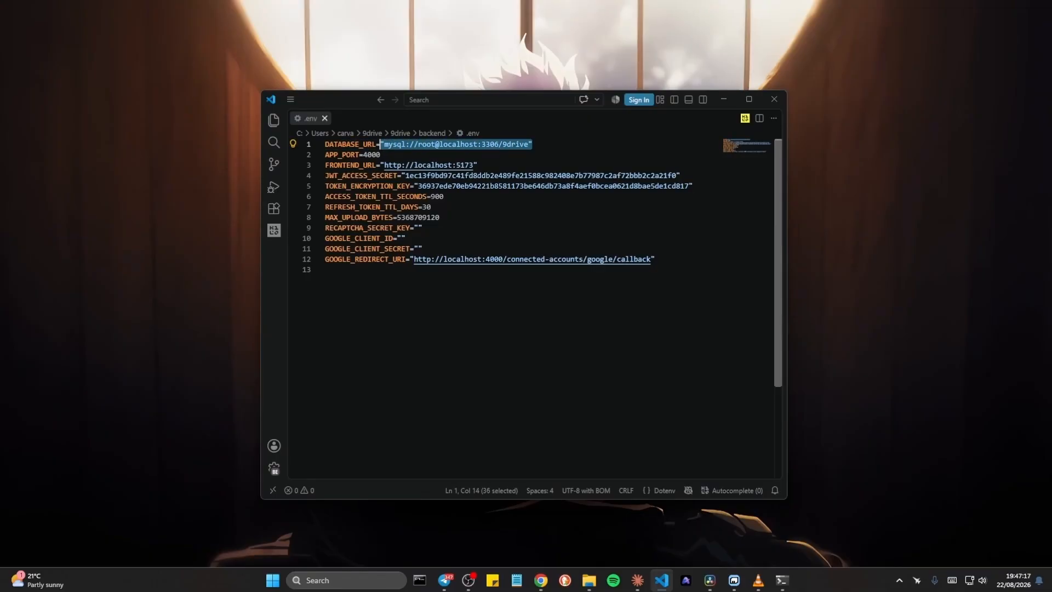
{"action": "key", "text": "ctrl+v"}
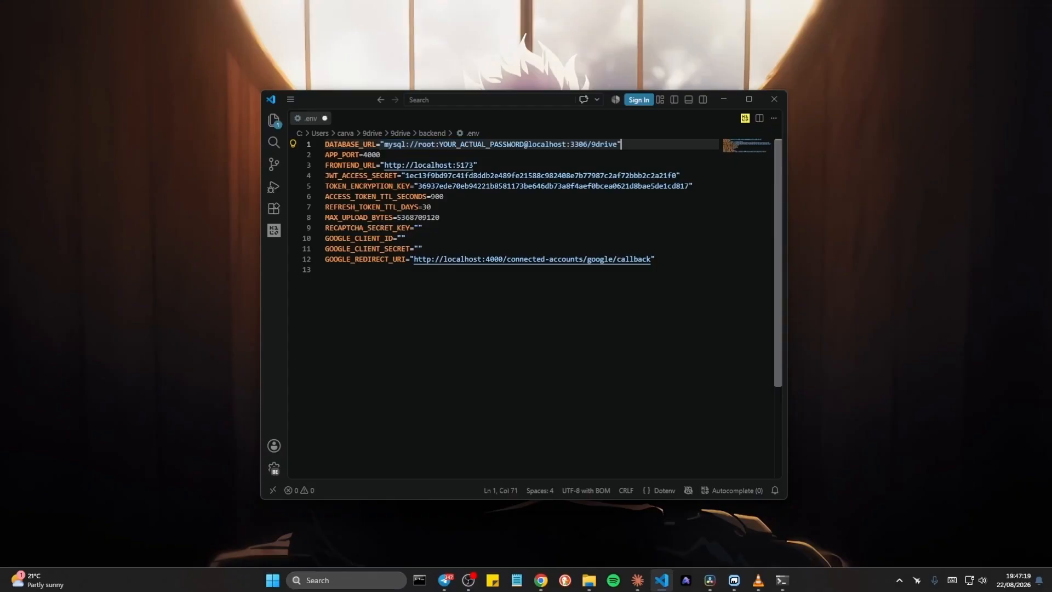
Replace the YOUR_ACTUAL_PASSWORD placeholder in DATABASE_URL with the MySQL root password and save the .env file
{"action": "left_click_drag", "start_coordinate": [525, 145], "coordinate": [442, 145]}
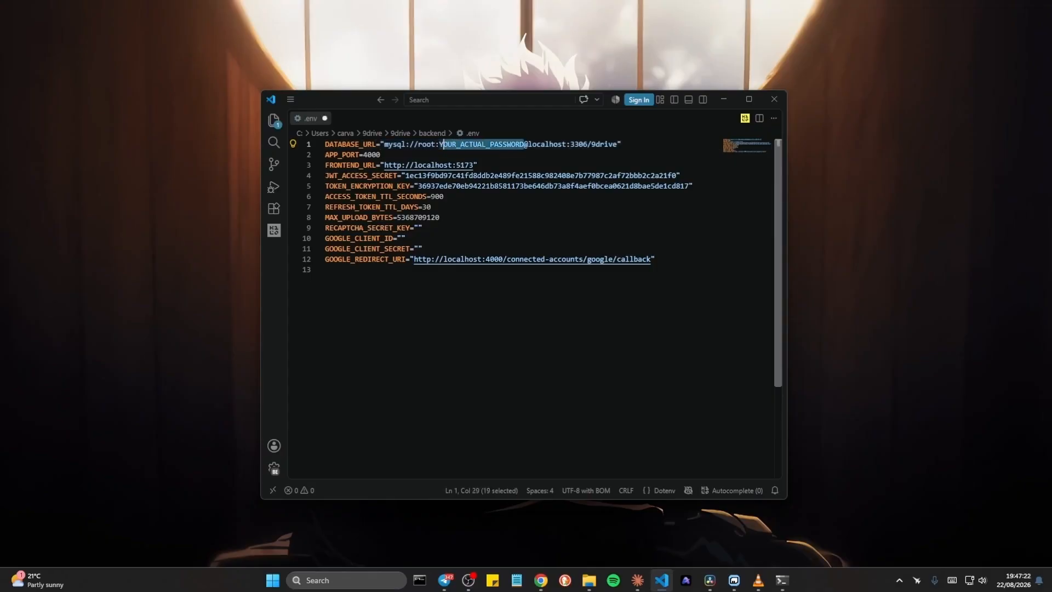
{"action": "key", "text": "BackSpace"}
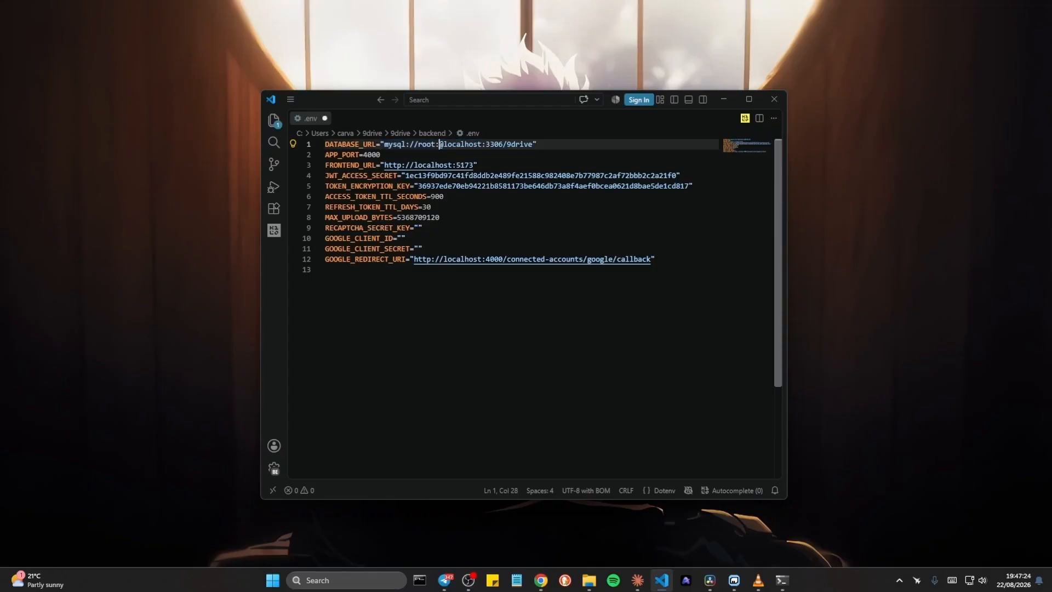
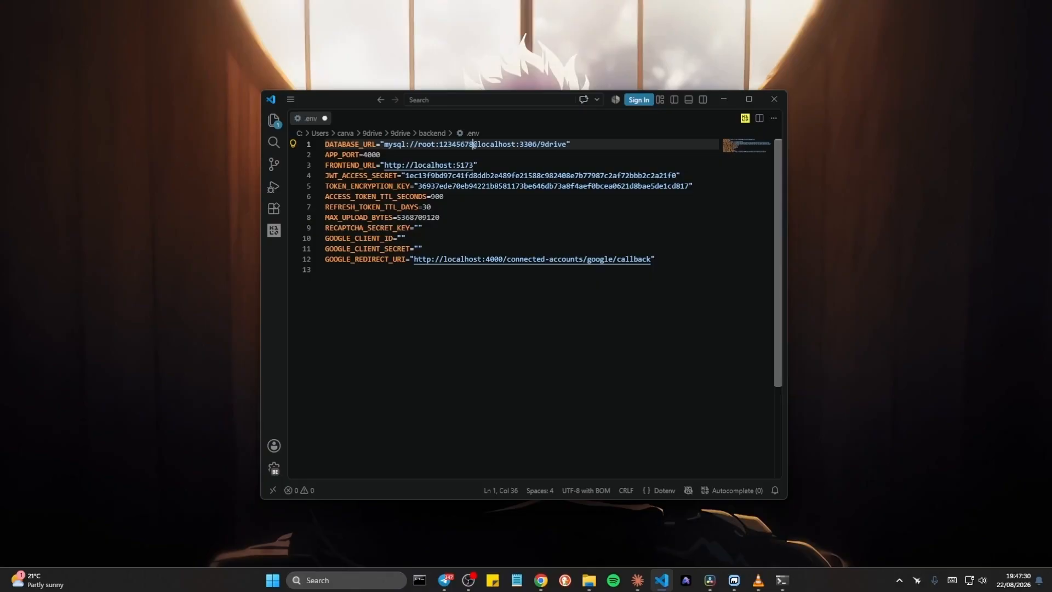
{"action": "left_click_drag", "start_coordinate": [385, 144], "coordinate": [489, 144]}
{"action": "left_click", "coordinate": [326, 270]}
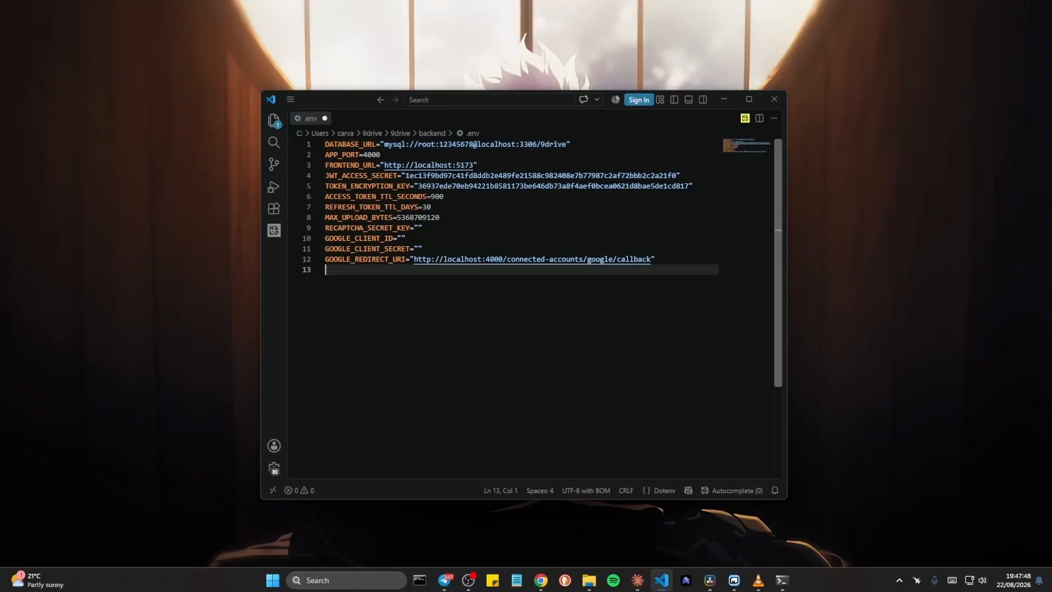
{"action": "key", "text": "ctrl+s"}
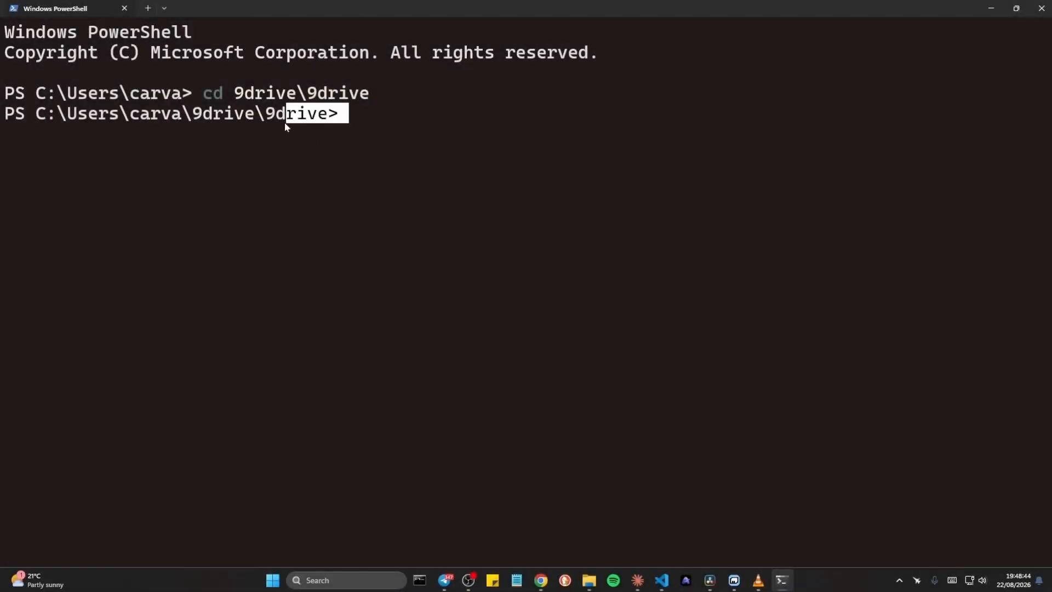
Switch to Windows PowerShell and change from the 9drive\9drive directory into its backend folder
{"action": "left_click_drag", "start_coordinate": [284, 123], "coordinate": [37, 122]}
{"action": "left_click", "coordinate": [329, 120]}
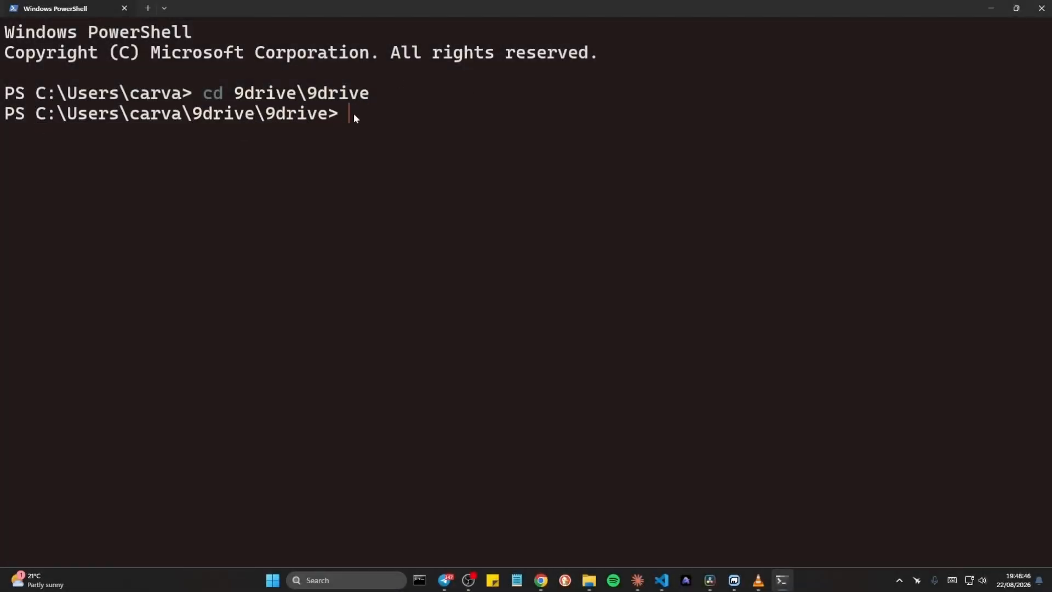
{"action": "type", "text": "cd backend"}
{"action": "key", "text": "Return"}
{"action": "left_click_drag", "start_coordinate": [431, 134], "coordinate": [329, 134]}
{"action": "left_click", "coordinate": [448, 137]}
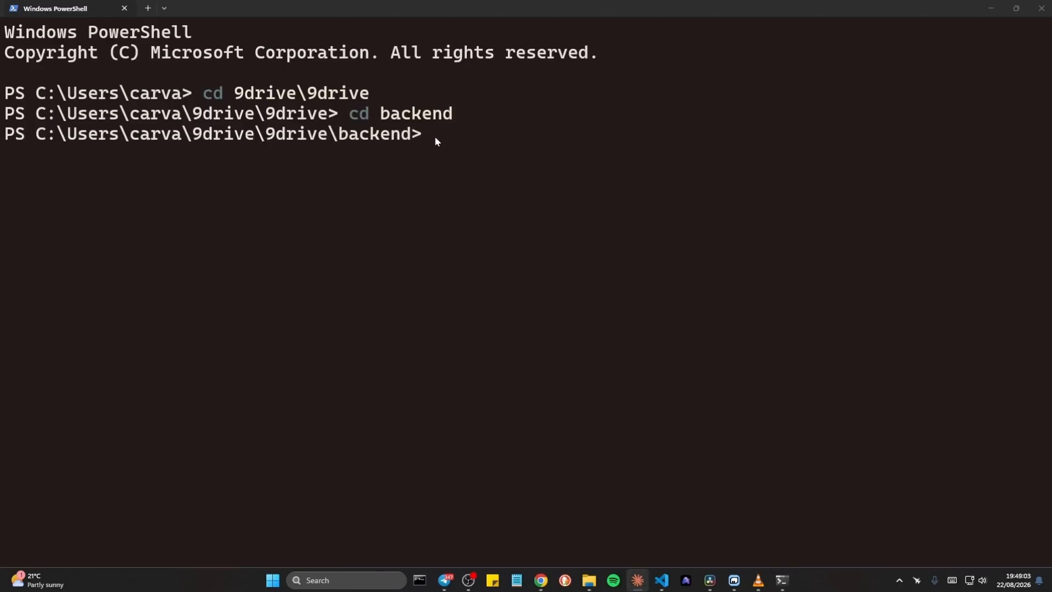
Run the database migration in the backend folder with npm run prisma:migrate and review its output
{"action": "left_click", "coordinate": [435, 136]}
{"action": "type", "text": "npm run prisma:migrate"}
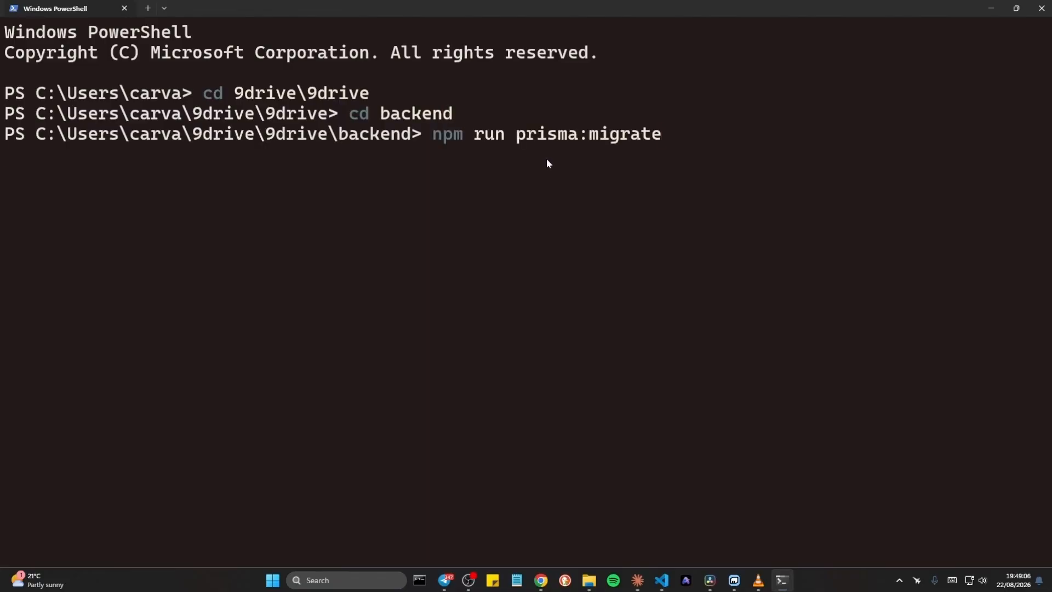
{"action": "key", "text": "Return"}
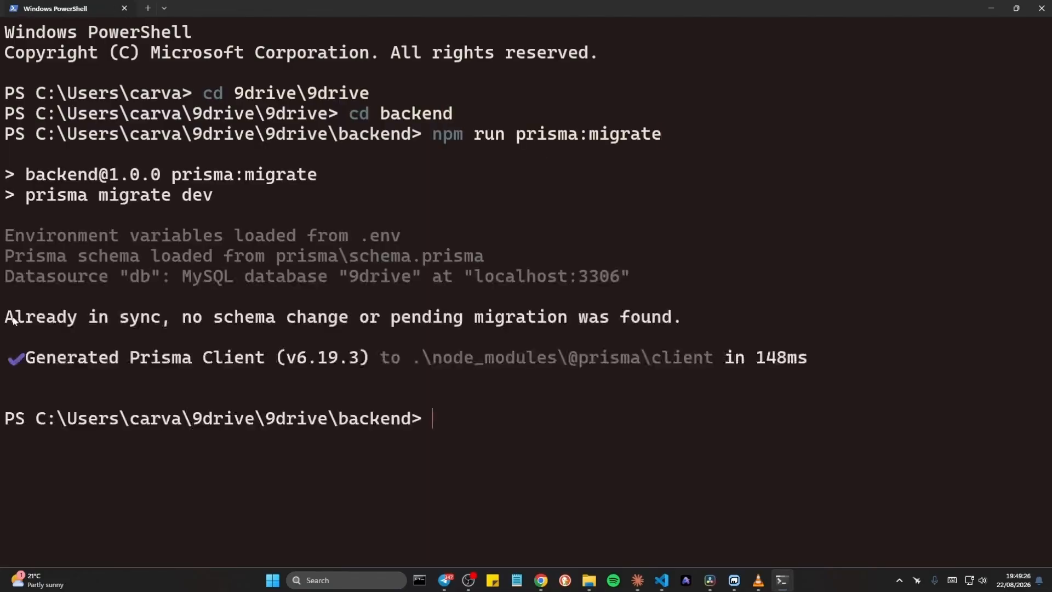
{"action": "left_click_drag", "start_coordinate": [6, 318], "coordinate": [285, 320]}
{"action": "left_click_drag", "start_coordinate": [15, 358], "coordinate": [267, 360]}
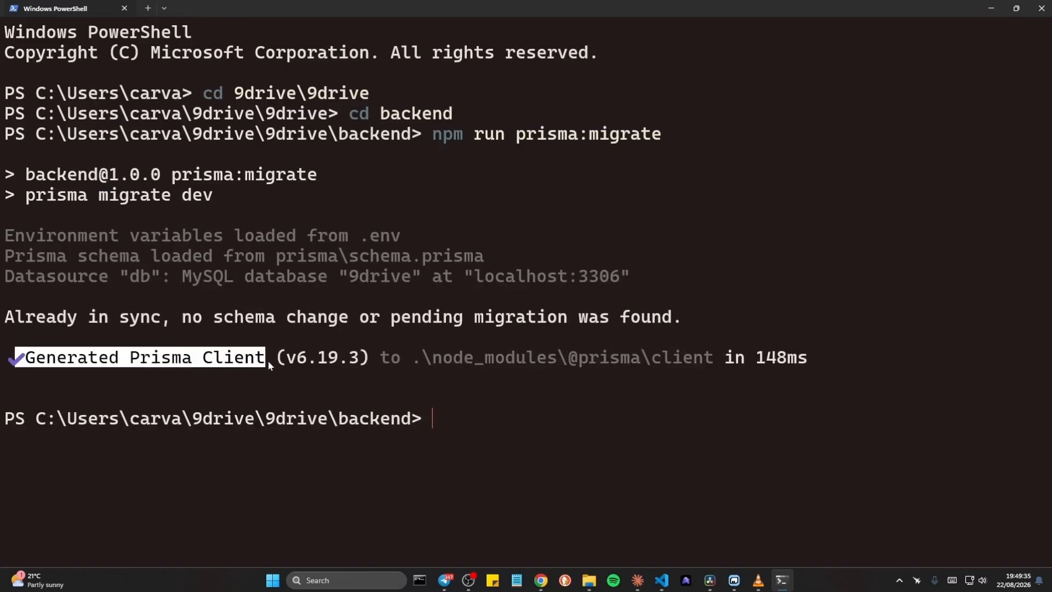
{"action": "left_click", "coordinate": [460, 179]}
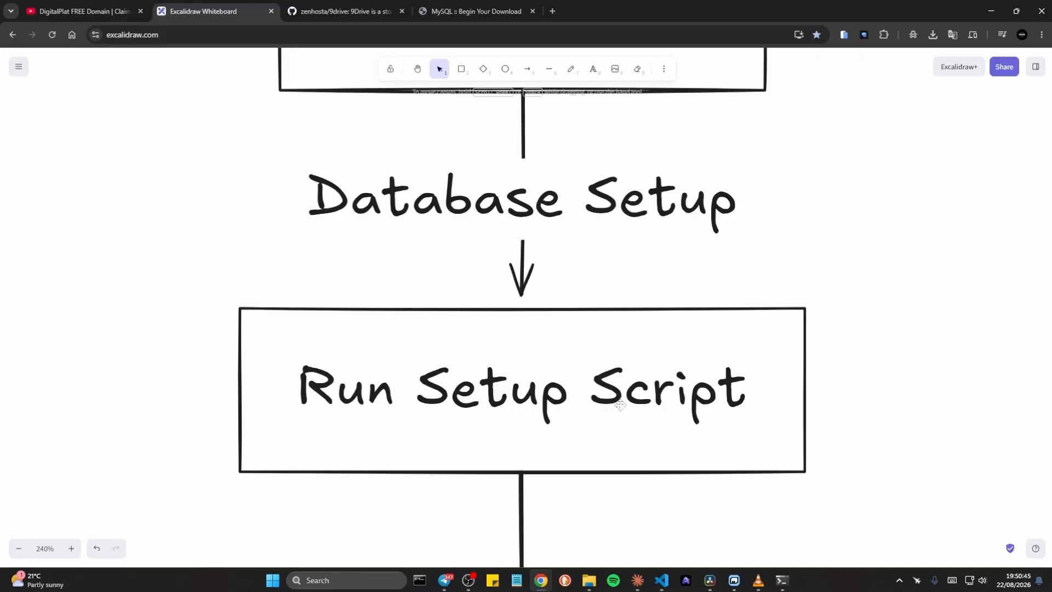
{"action": "scroll", "coordinate": [814, 414], "scroll_direction": "down", "scroll_amount": 12}
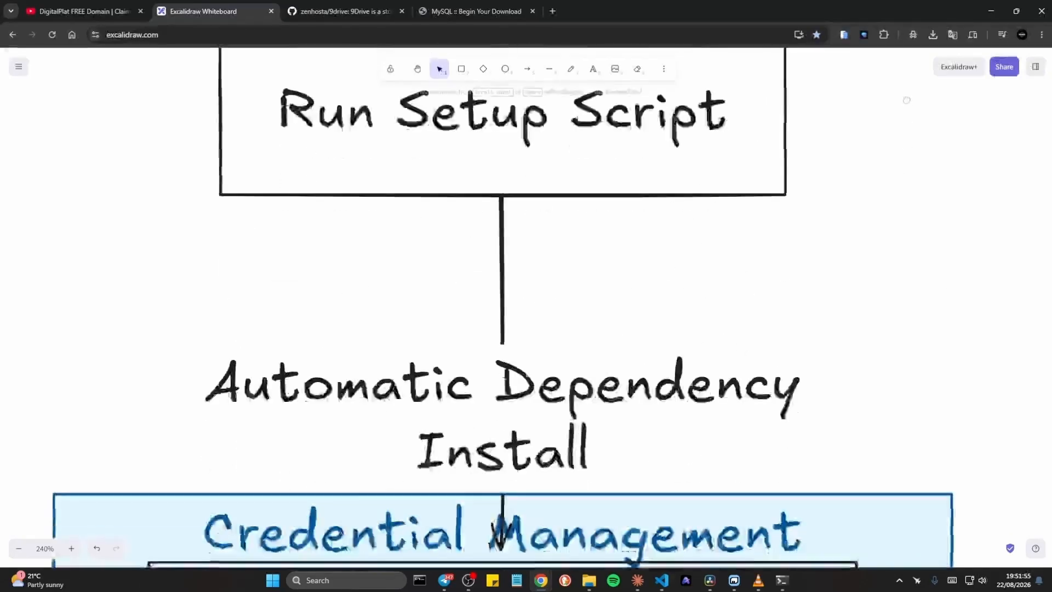
{"action": "left_click_drag", "start_coordinate": [967, 86], "coordinate": [965, 80]}
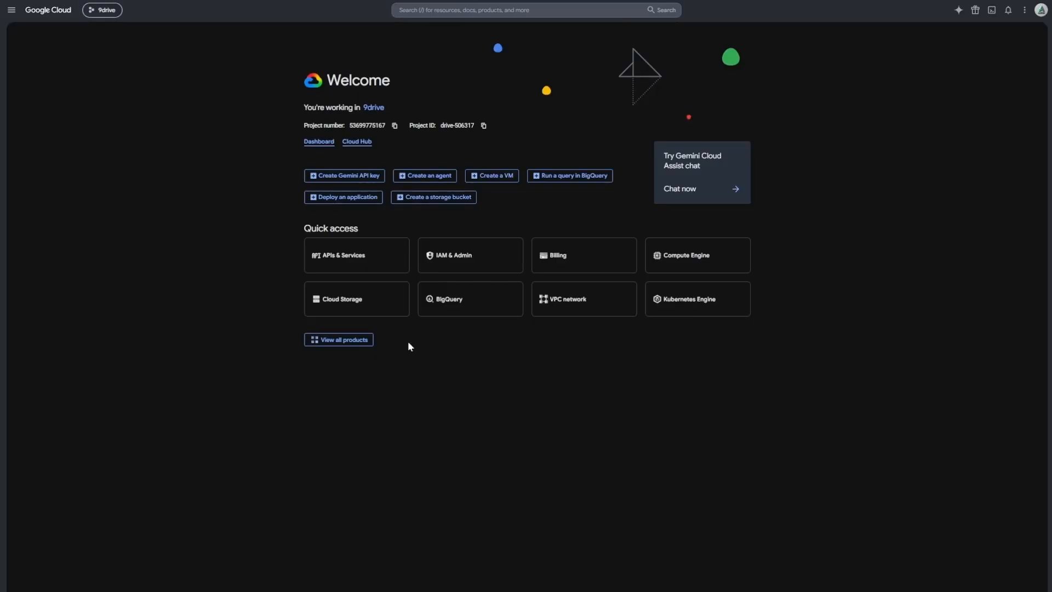
In Google Cloud, create a project named My Project 46328 with no organization and switch to it
{"action": "left_click", "coordinate": [100, 16]}
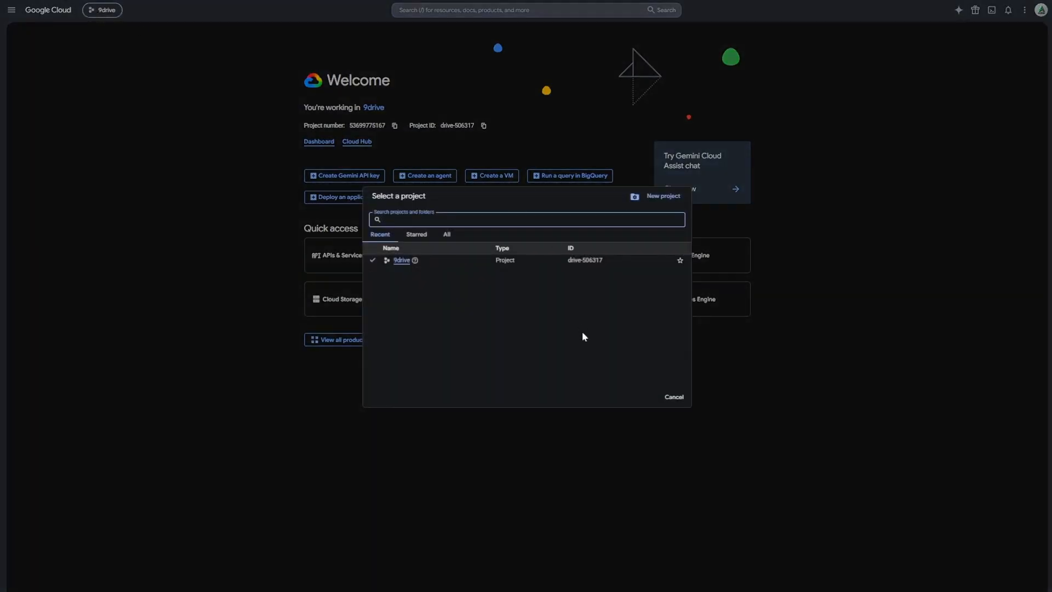
{"action": "left_click", "coordinate": [667, 201]}
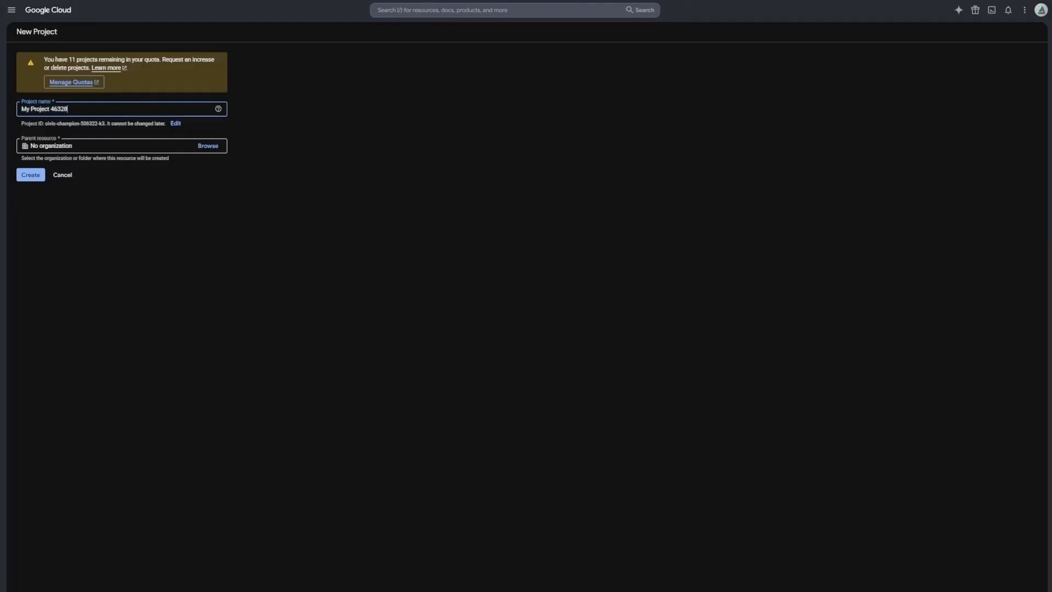
{"action": "left_click", "coordinate": [32, 176]}
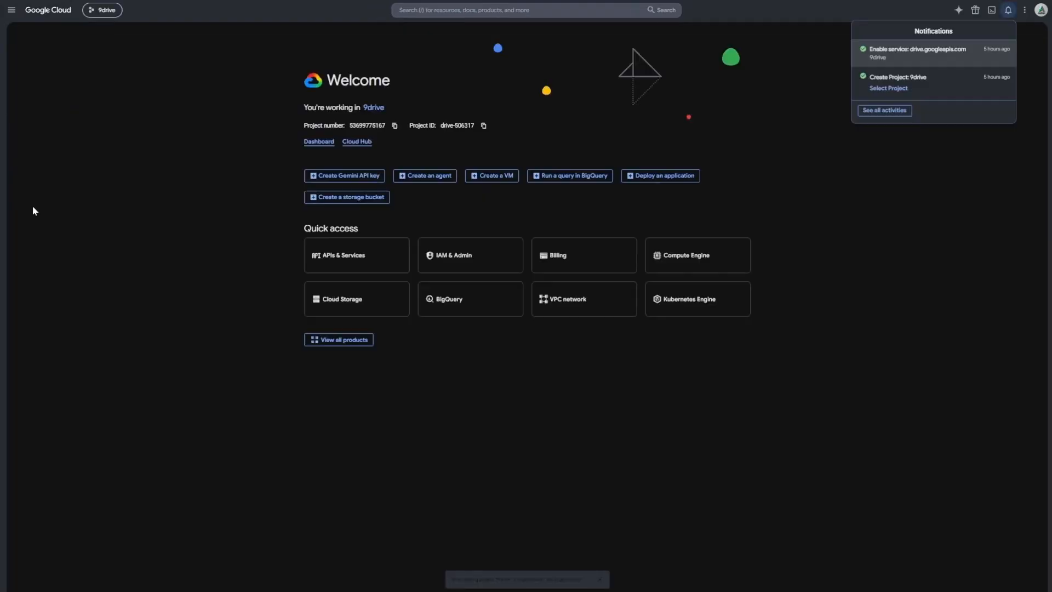
{"action": "left_click", "coordinate": [109, 12]}
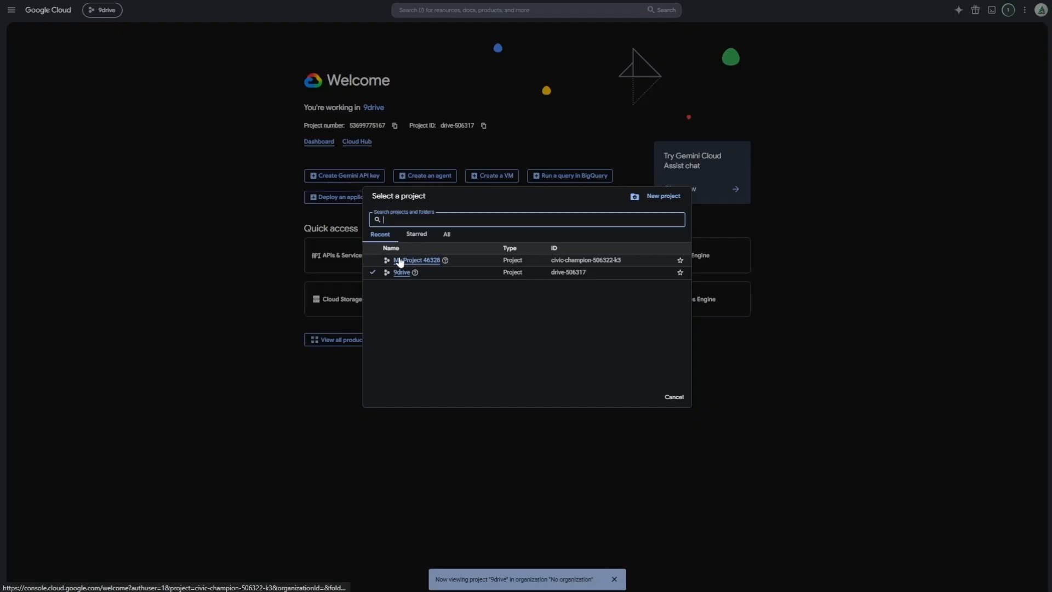
{"action": "left_click", "coordinate": [428, 261]}
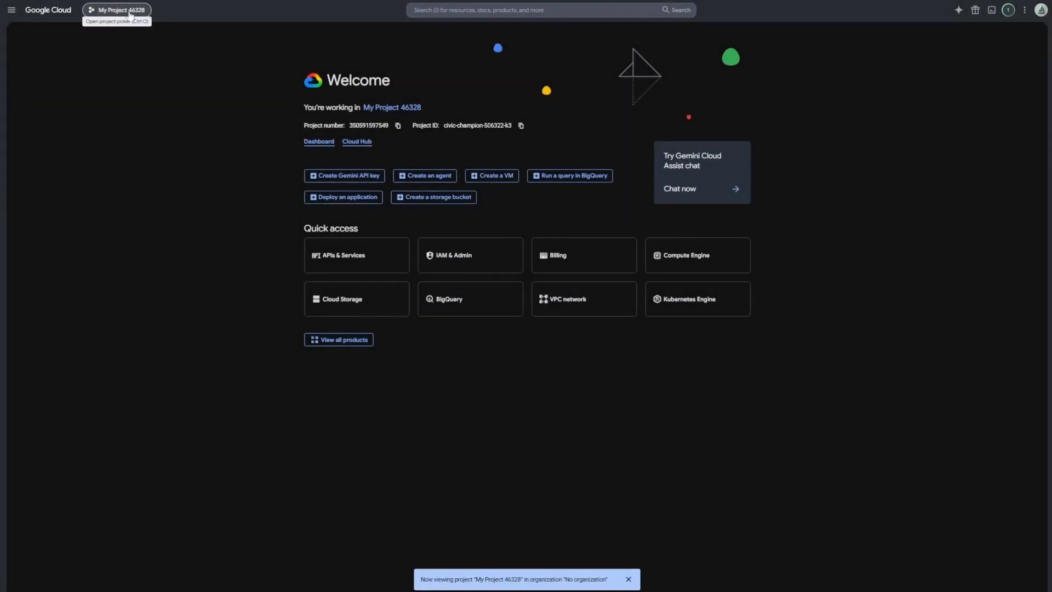
Open the Enabled APIs & services page for My Project 46328
{"action": "left_click", "coordinate": [11, 11]}
{"action": "mouse_move", "coordinate": [51, 204]}
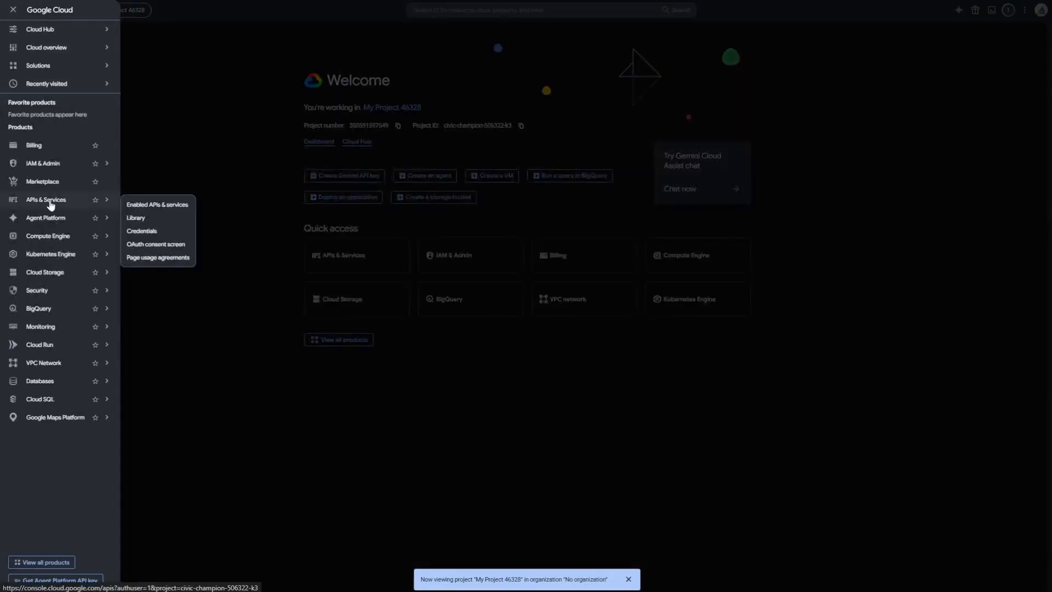
{"action": "left_click", "coordinate": [160, 205]}
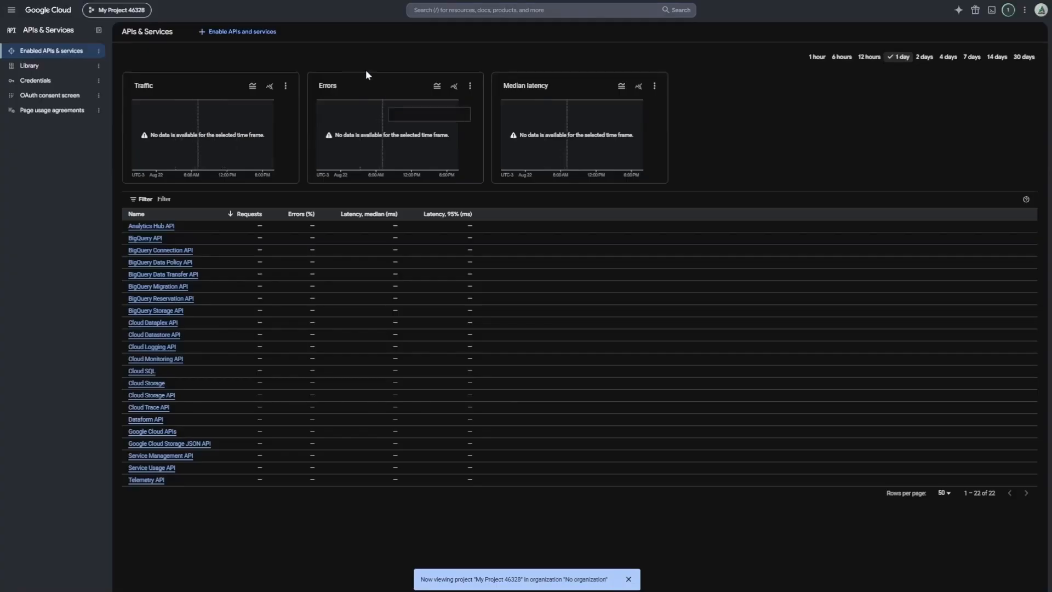
Find the Google Drive API in the API Library and enable it for the project
{"action": "left_click", "coordinate": [241, 33]}
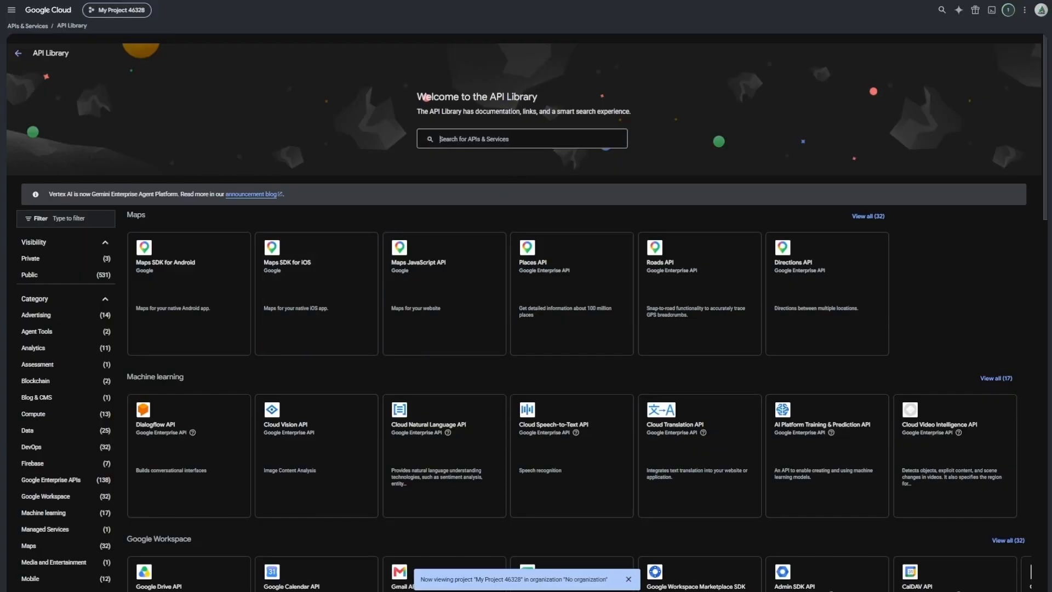
{"action": "type", "text": "Google Drive API"}
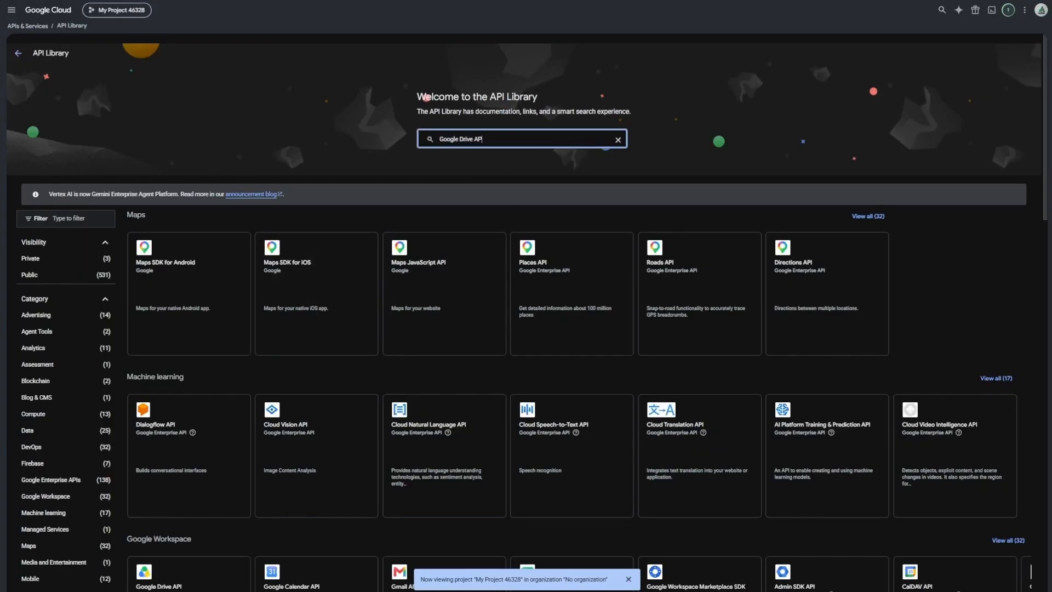
{"action": "key", "text": "Return"}
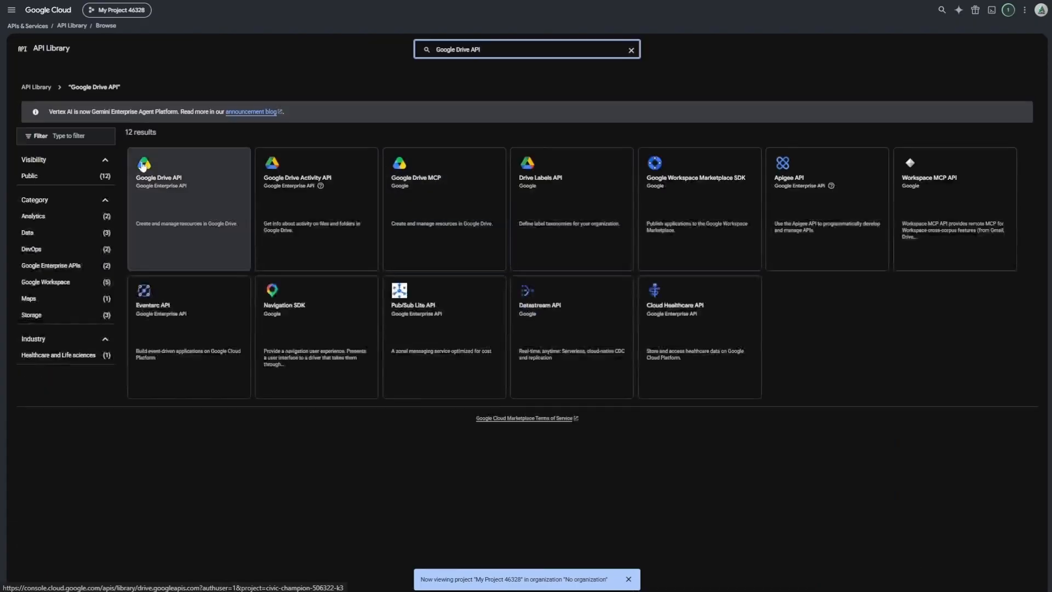
{"action": "left_click", "coordinate": [177, 202]}
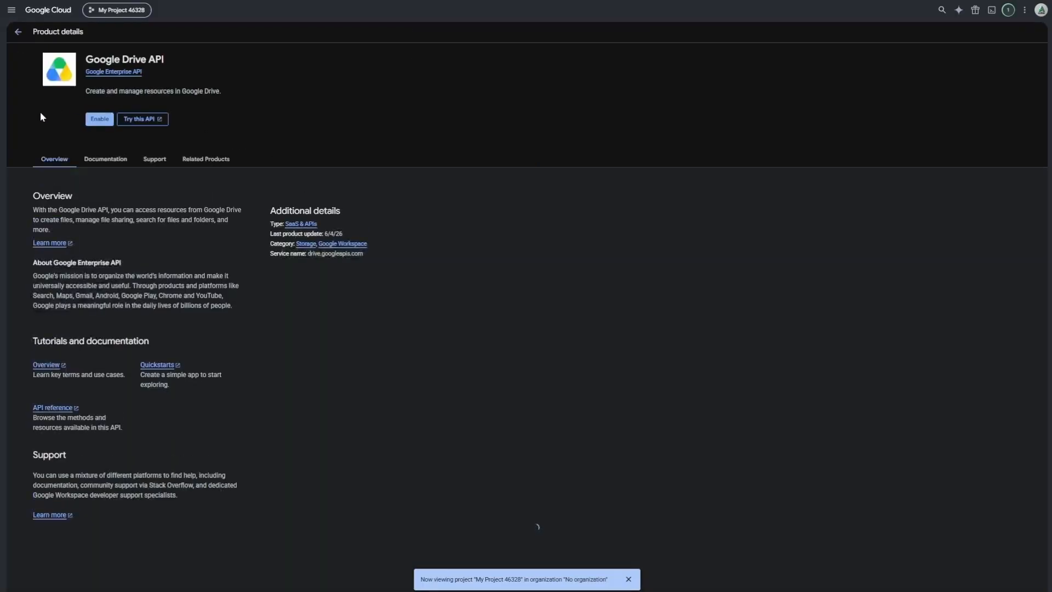
{"action": "left_click", "coordinate": [100, 122]}
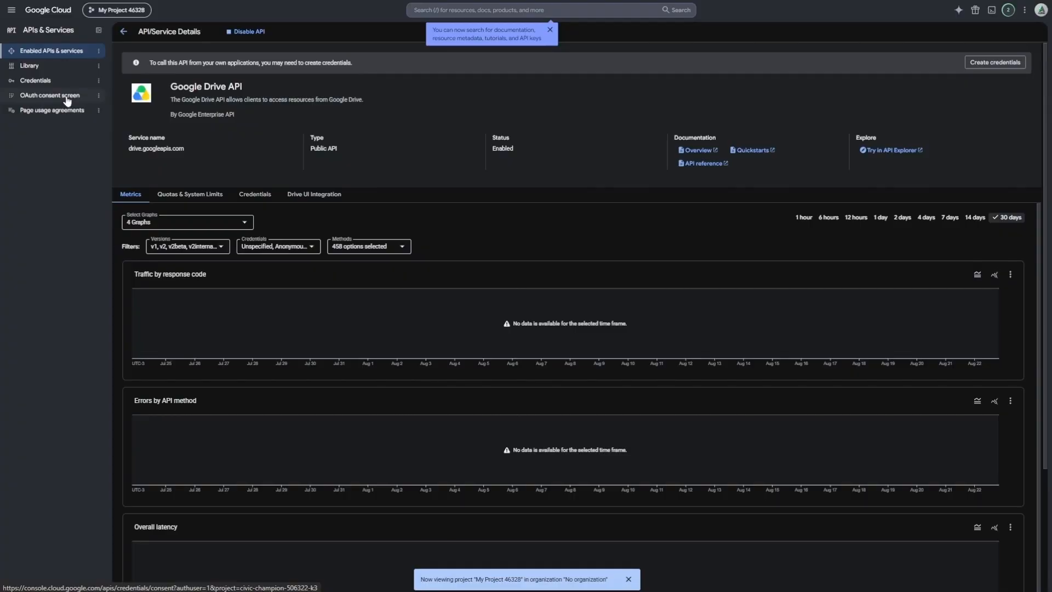
Start configuring the OAuth consent screen with the app name My Drive Combo and the user support e-mail
{"action": "left_click", "coordinate": [67, 98]}
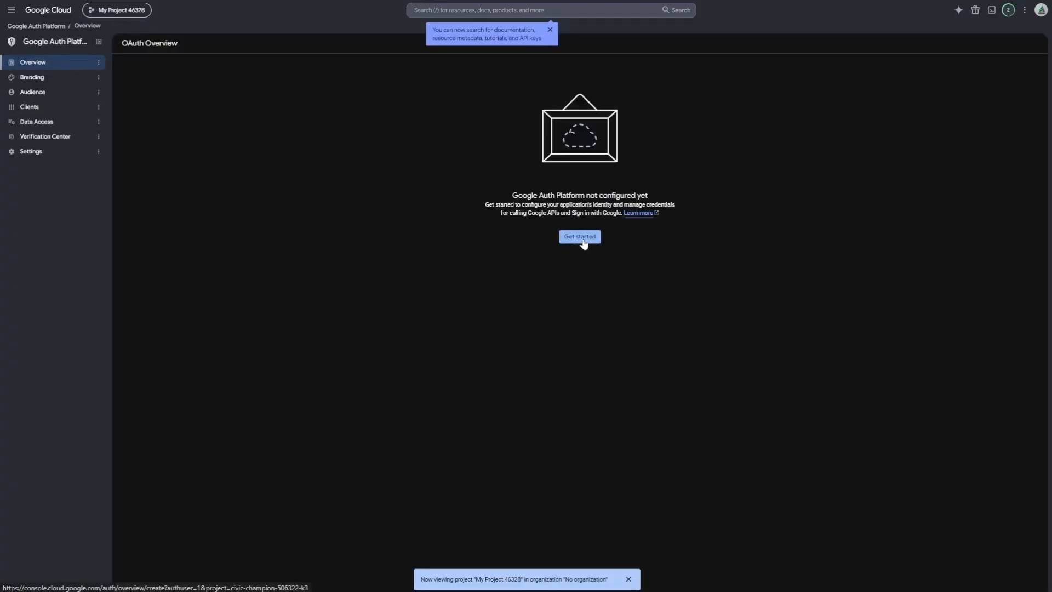
{"action": "left_click", "coordinate": [577, 237]}
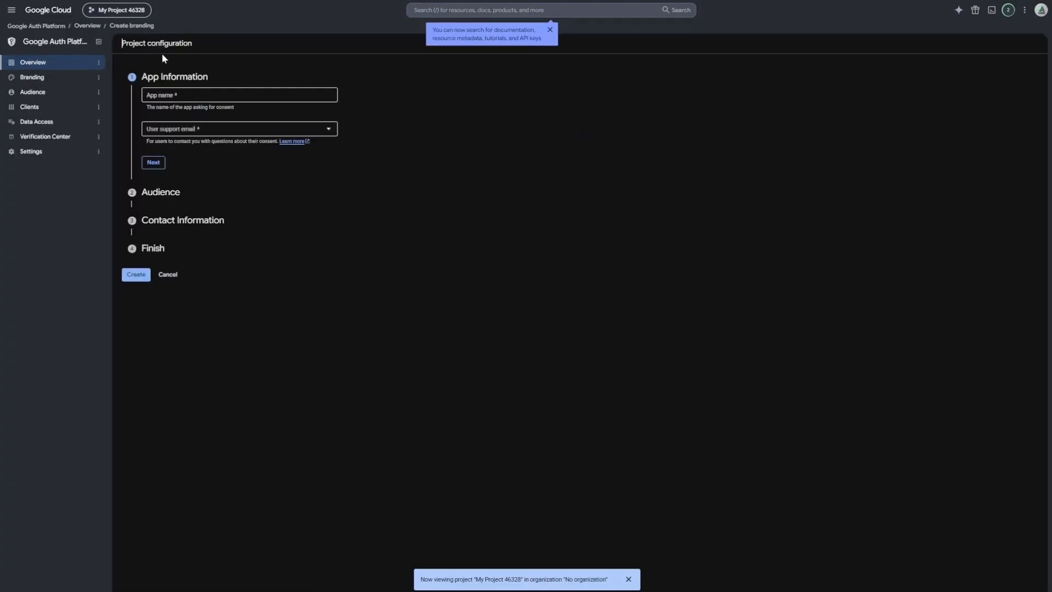
{"action": "left_click", "coordinate": [206, 94]}
{"action": "type", "text": "My Drive Combo"}
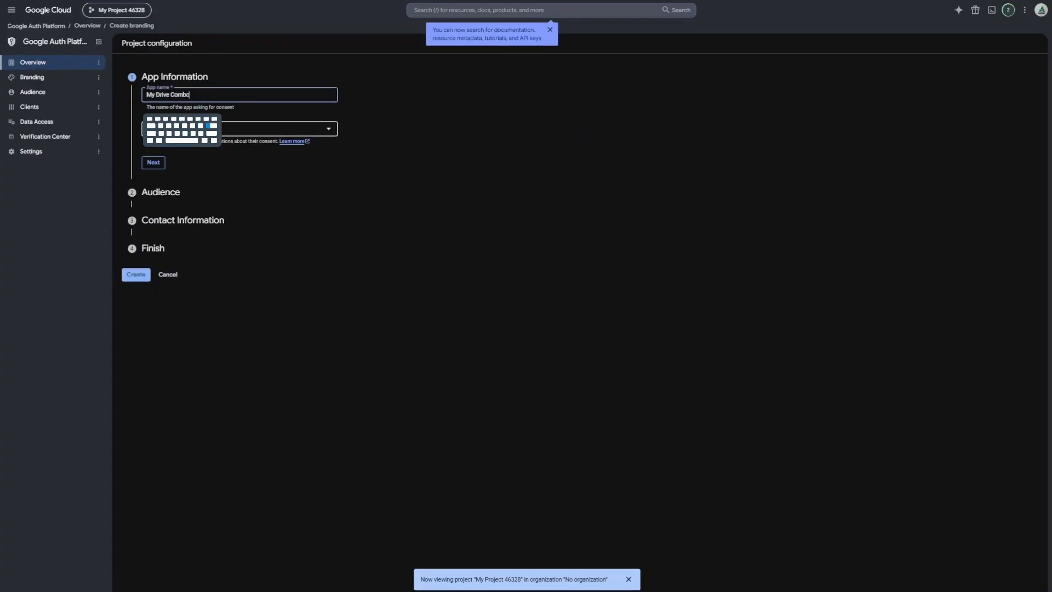
{"action": "left_click", "coordinate": [155, 164]}
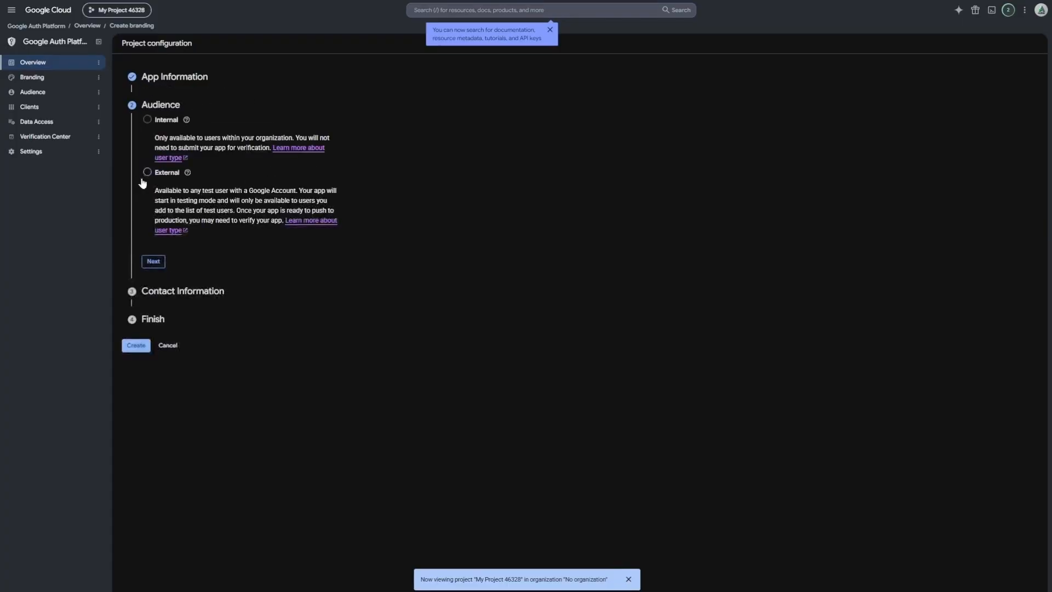
Set the audience to External, fill in the contact e-mail, accept the user data policy and create the OAuth configuration
{"action": "left_click", "coordinate": [152, 264]}
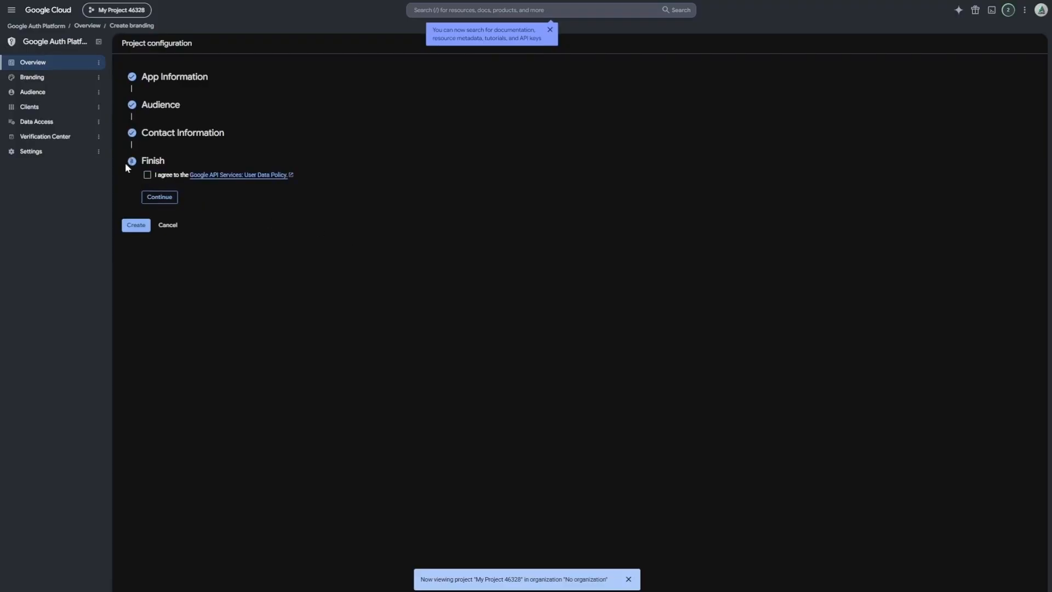
{"action": "left_click", "coordinate": [146, 174]}
{"action": "left_click", "coordinate": [164, 199]}
{"action": "left_click", "coordinate": [138, 188]}
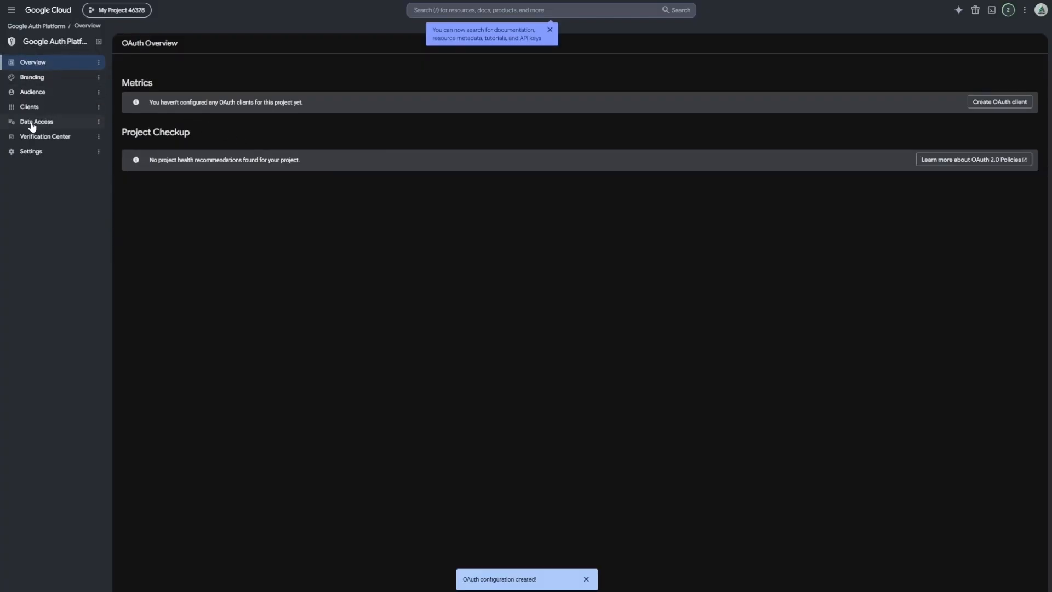
{"action": "left_click", "coordinate": [63, 126]}
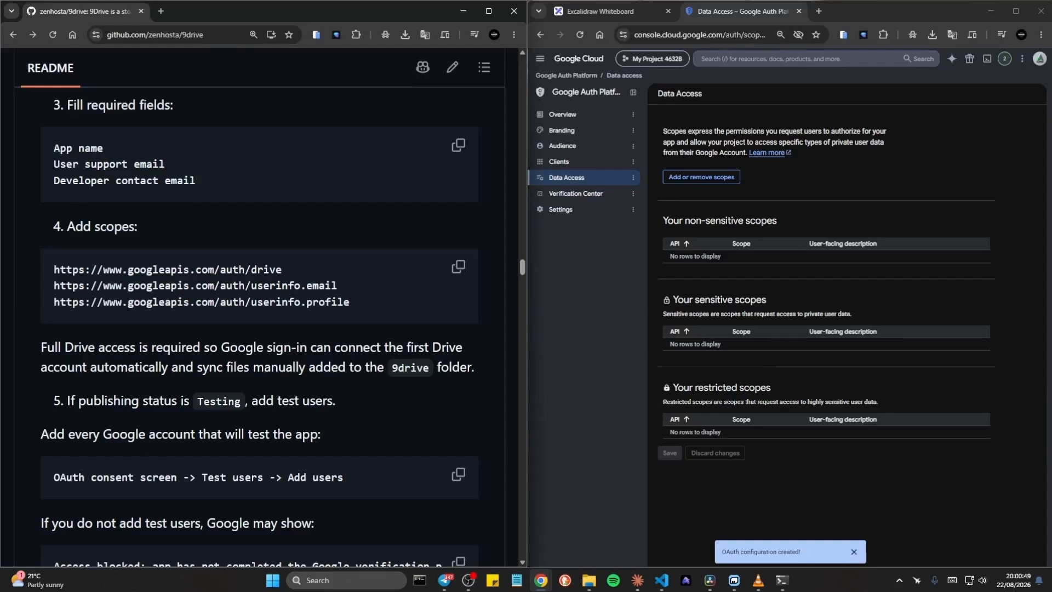
{"action": "left_click_drag", "start_coordinate": [52, 271], "coordinate": [349, 302]}
{"action": "left_click", "coordinate": [38, 259]}
{"action": "left_click", "coordinate": [689, 176]}
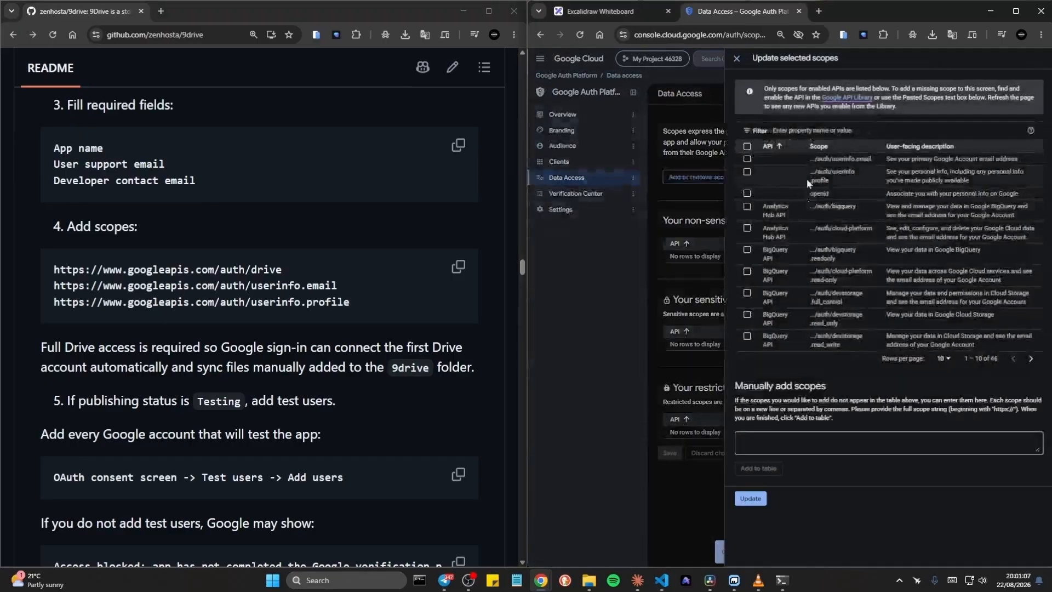
{"action": "left_click_drag", "start_coordinate": [299, 271], "coordinate": [52, 269]}
{"action": "key", "text": "ctrl+c"}
{"action": "right_click", "coordinate": [79, 322]}
{"action": "left_click", "coordinate": [98, 333]}
{"action": "left_click", "coordinate": [794, 443]}
{"action": "key", "text": "ctrl+v"}
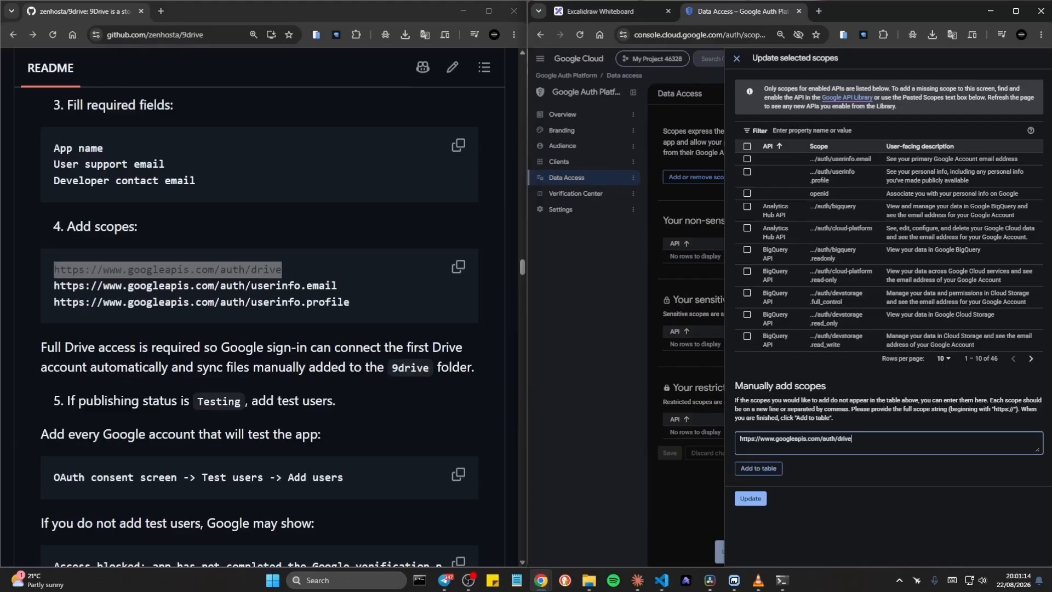
{"action": "left_click", "coordinate": [755, 471]}
Add the userinfo.email and userinfo.profile scopes from the README, update the selection and save the data access changes
{"action": "left_click_drag", "start_coordinate": [338, 287], "coordinate": [52, 286]}
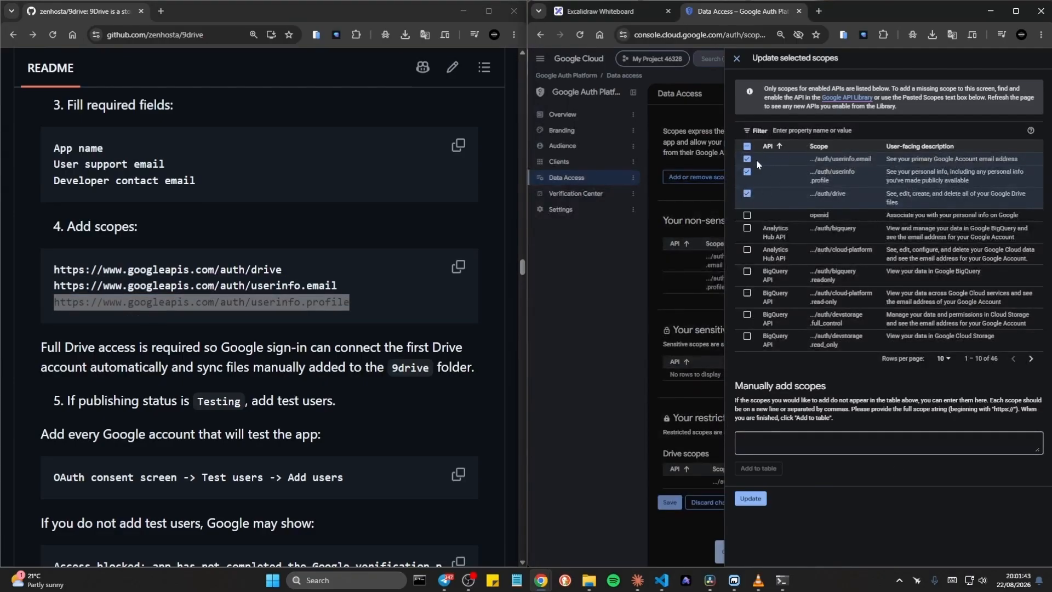
{"action": "left_click", "coordinate": [750, 500]}
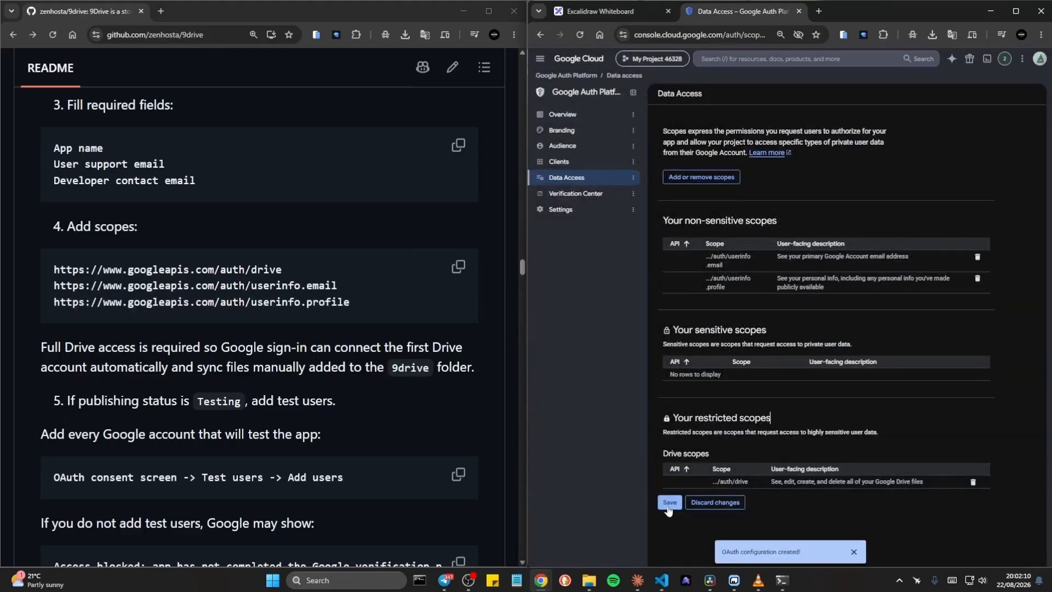
{"action": "left_click", "coordinate": [668, 508]}
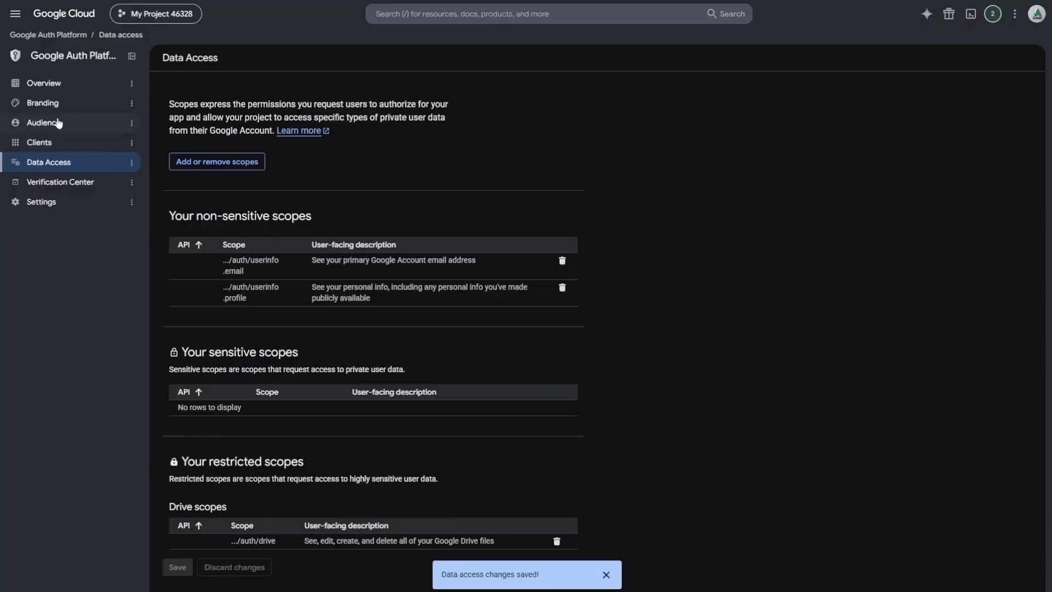
Add two Google accounts' e-mail addresses as test users for the app's audience and save them
{"action": "left_click", "coordinate": [51, 123]}
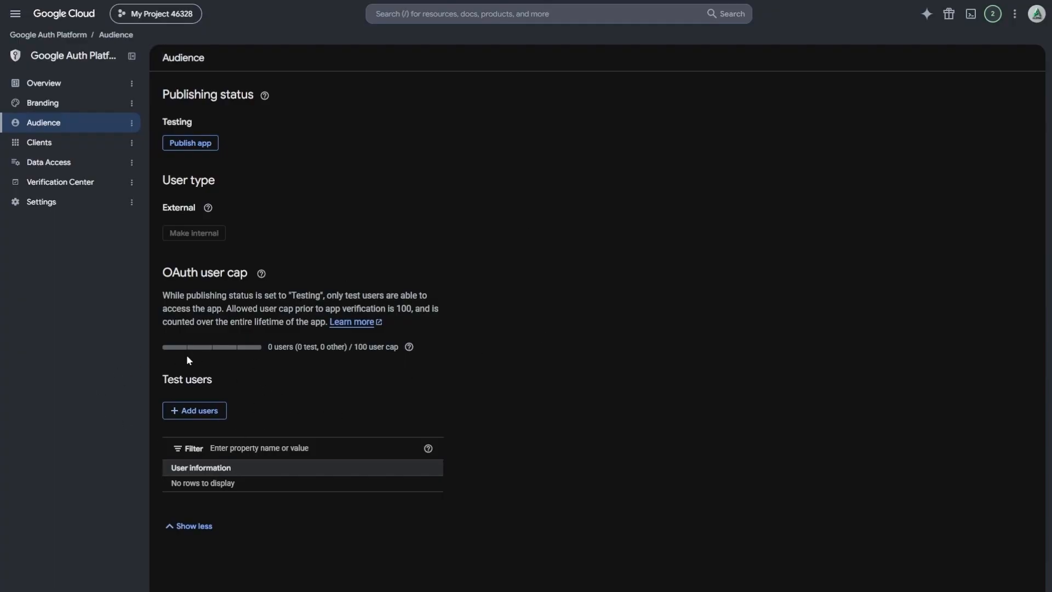
{"action": "left_click", "coordinate": [199, 413]}
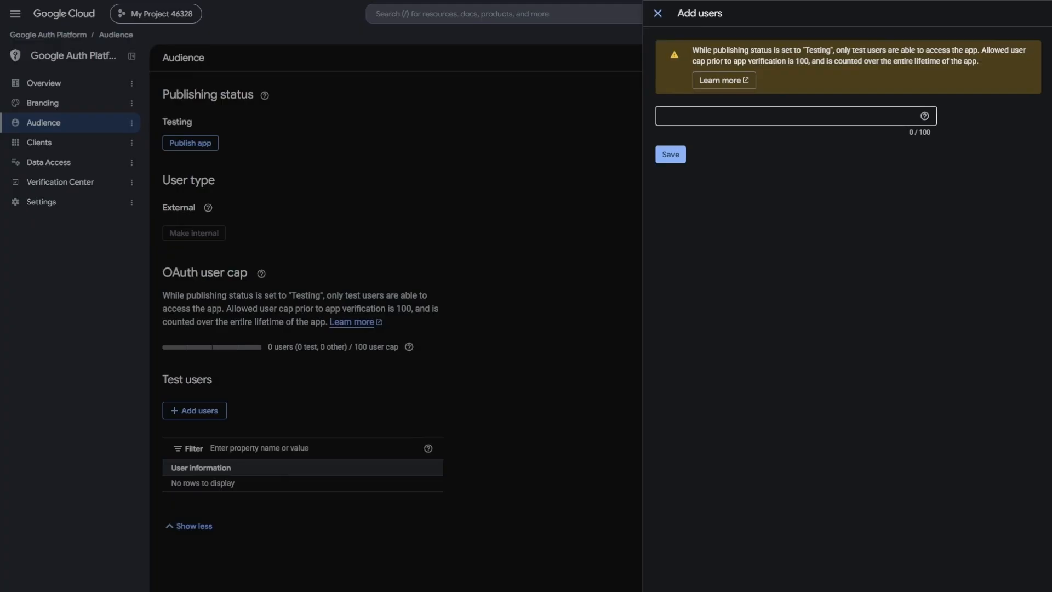
{"action": "key", "text": "ctrl+v"}
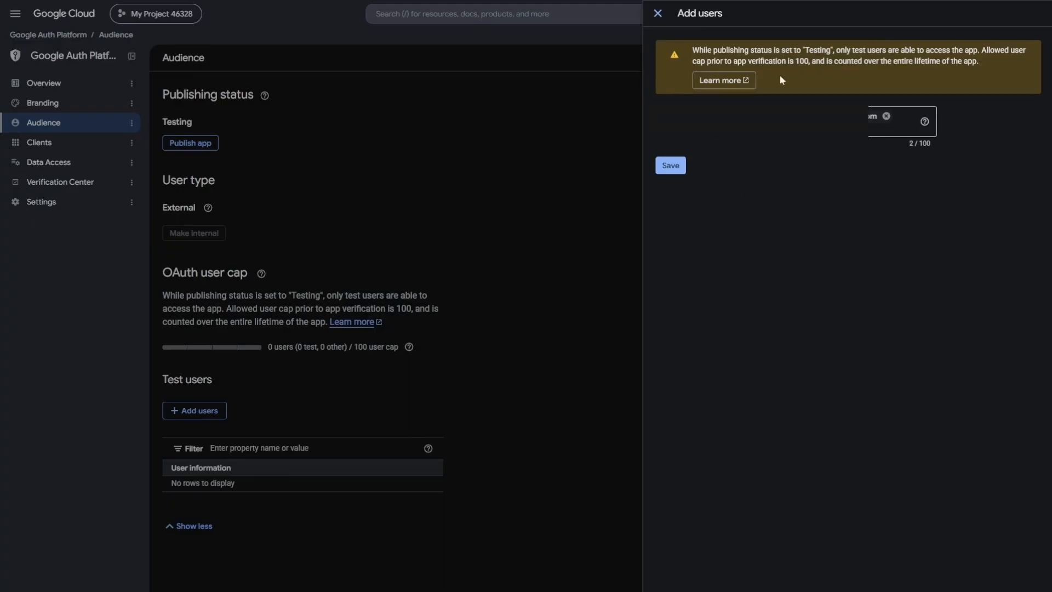
{"action": "left_click", "coordinate": [671, 166]}
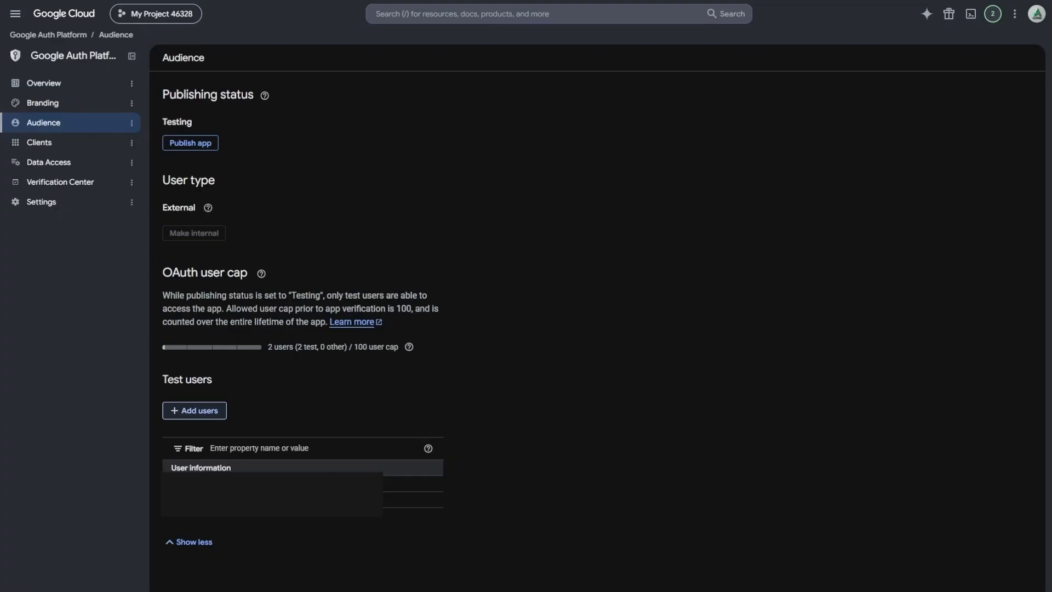
From the APIs & Services credentials, start a new OAuth client ID of type Web application, keeping the name Web client 1
{"action": "left_click", "coordinate": [16, 16]}
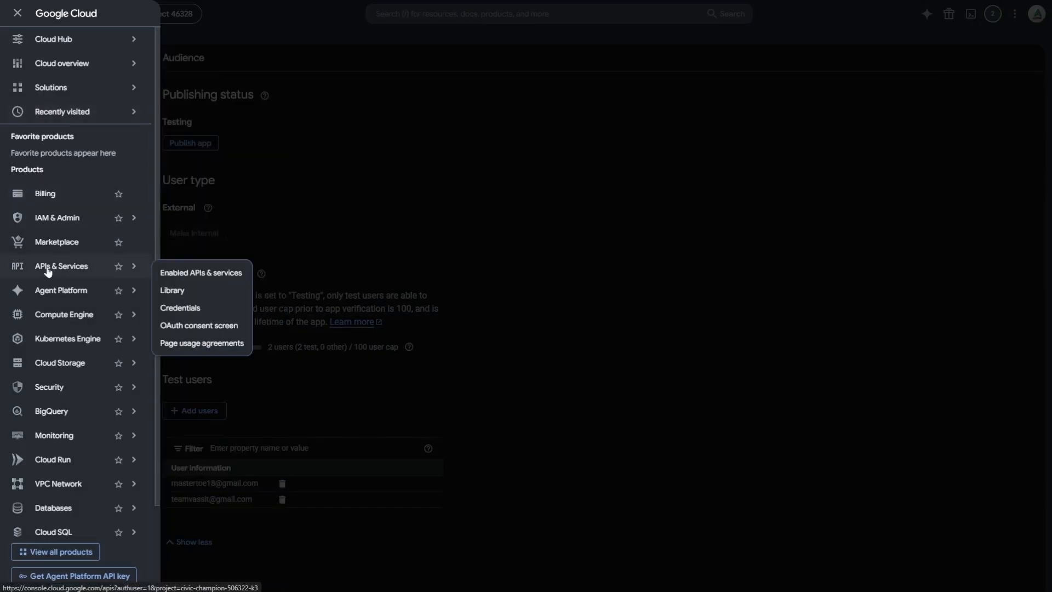
{"action": "left_click", "coordinate": [48, 272]}
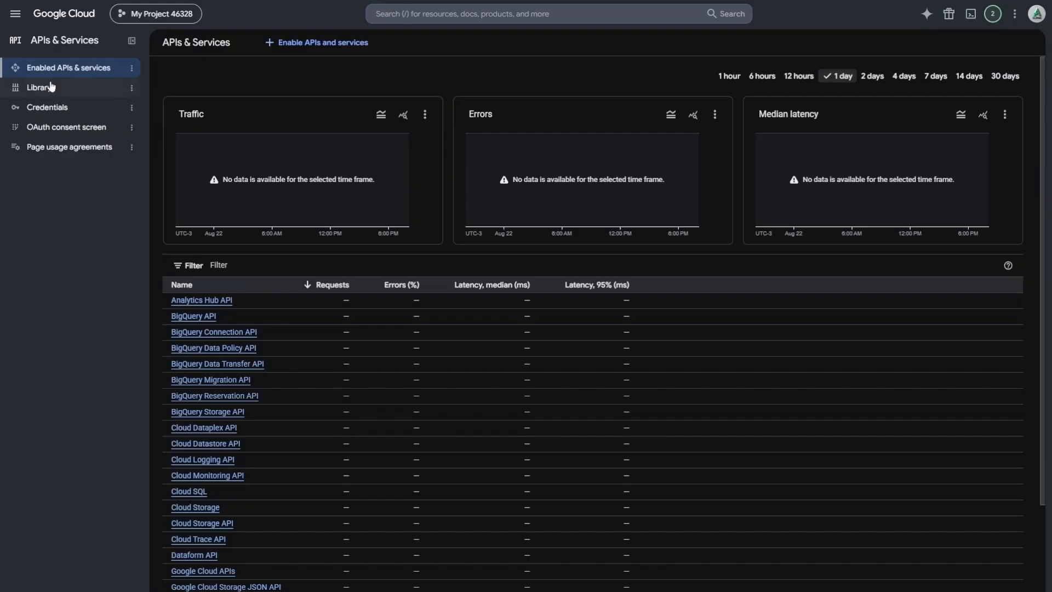
{"action": "left_click", "coordinate": [65, 109]}
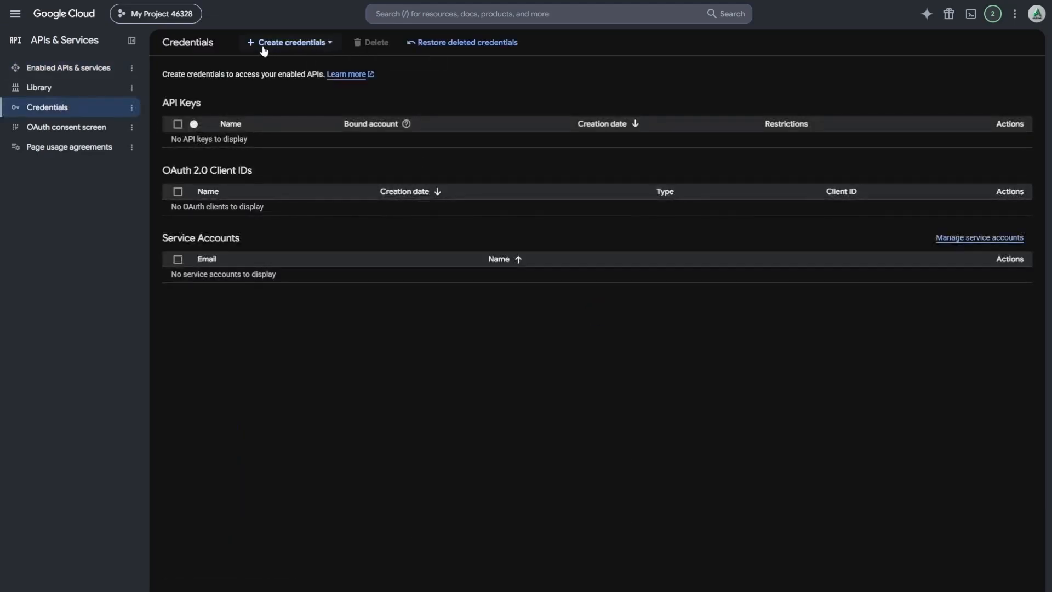
{"action": "left_click", "coordinate": [298, 51]}
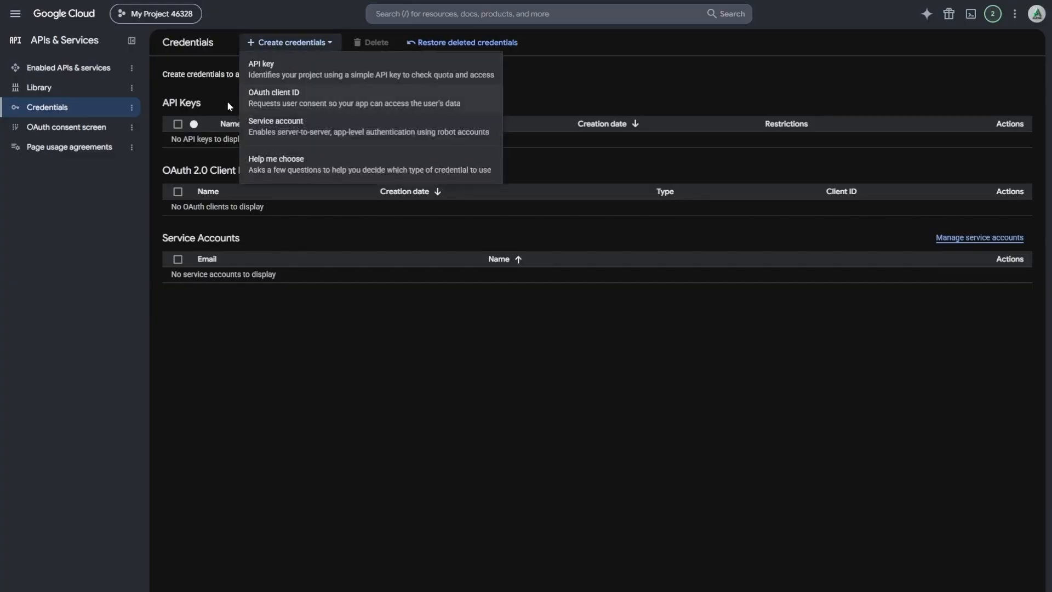
{"action": "left_click", "coordinate": [308, 102]}
{"action": "left_click", "coordinate": [235, 140]}
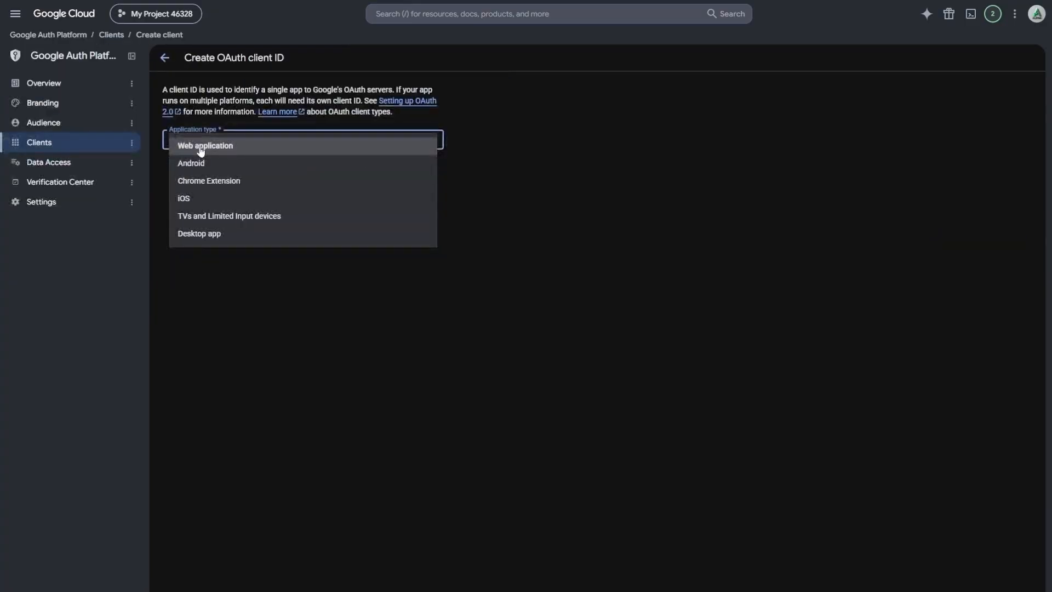
{"action": "left_click", "coordinate": [226, 145]}
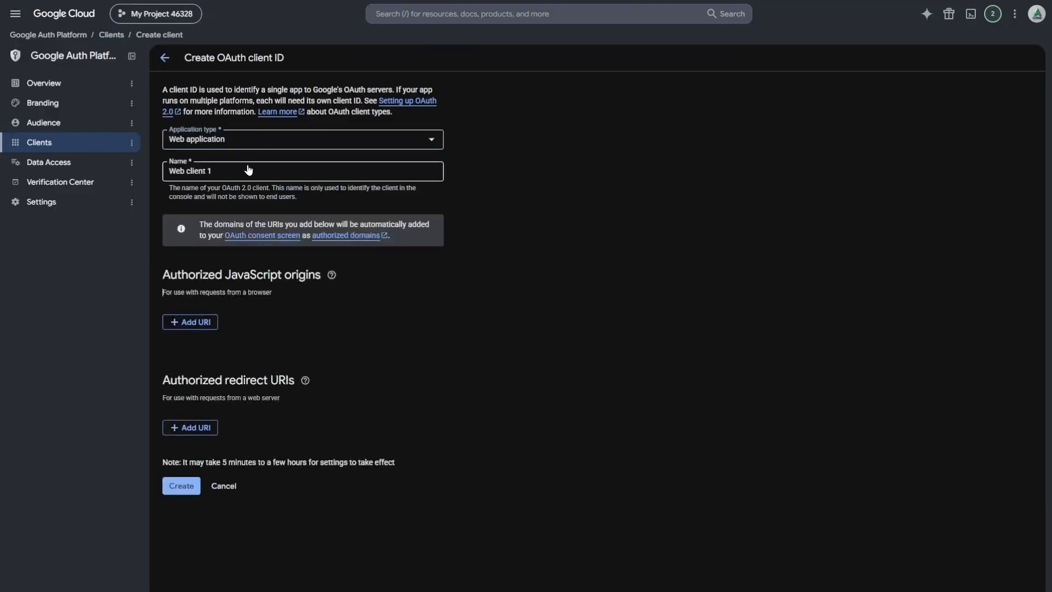
{"action": "left_click_drag", "start_coordinate": [219, 171], "coordinate": [128, 169]}
{"action": "left_click", "coordinate": [242, 172]}
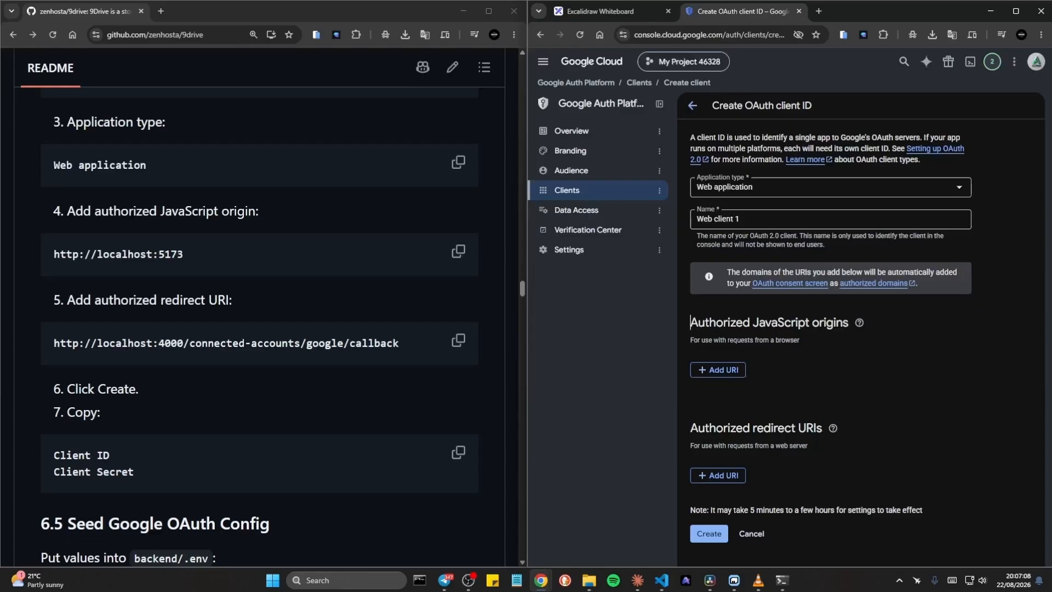
{"action": "left_click_drag", "start_coordinate": [689, 324], "coordinate": [844, 324]}
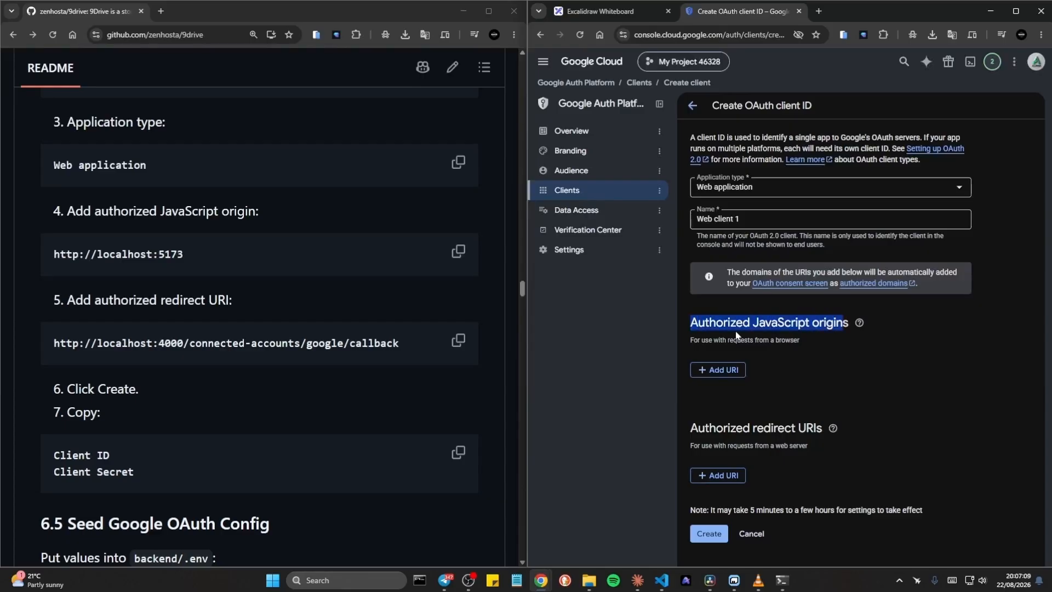
{"action": "left_click", "coordinate": [711, 335]}
{"action": "left_click_drag", "start_coordinate": [689, 323], "coordinate": [827, 324]}
{"action": "left_click", "coordinate": [718, 370]}
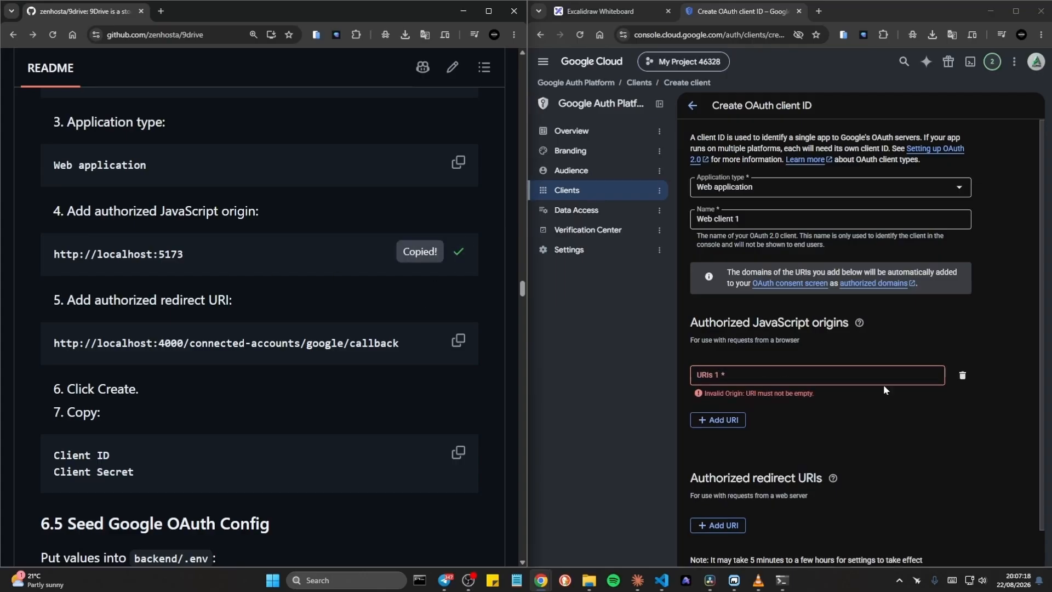
{"action": "left_click", "coordinate": [816, 375]}
{"action": "type", "text": "http://localhost:5173"}
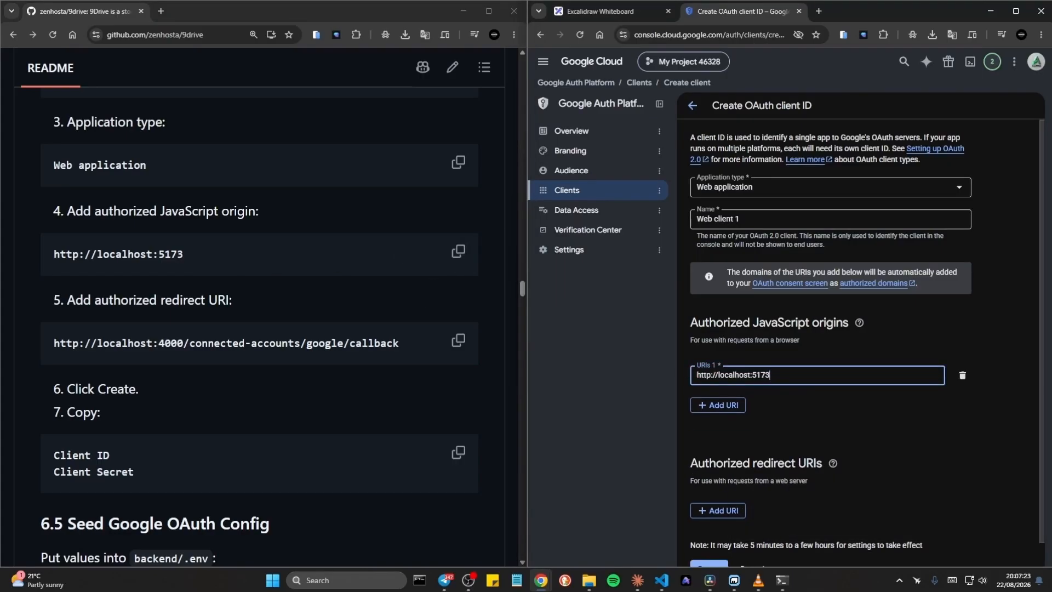
{"action": "left_click", "coordinate": [734, 510]}
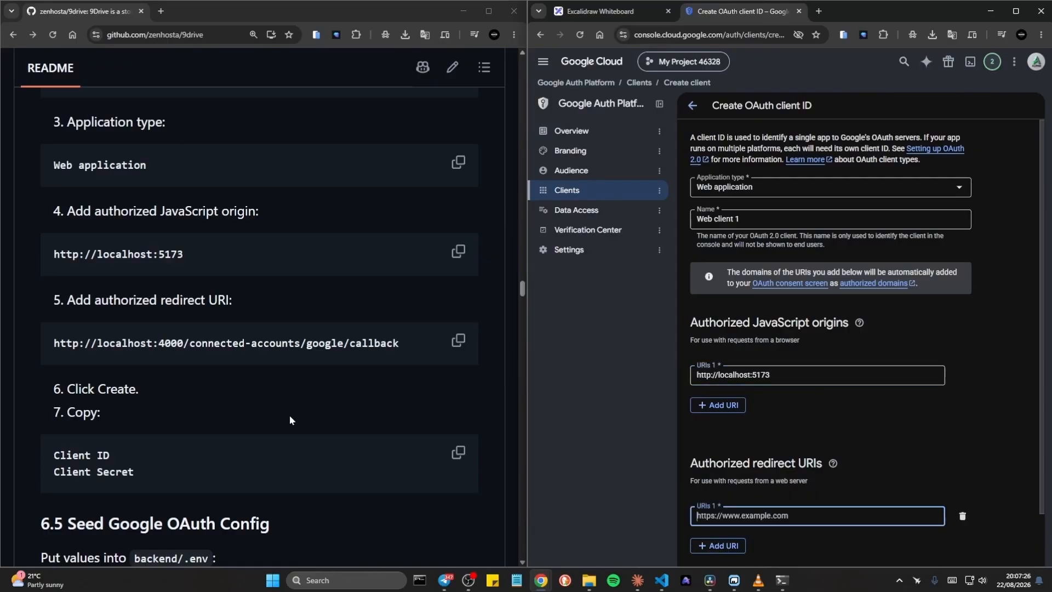
{"action": "left_click", "coordinate": [458, 340]}
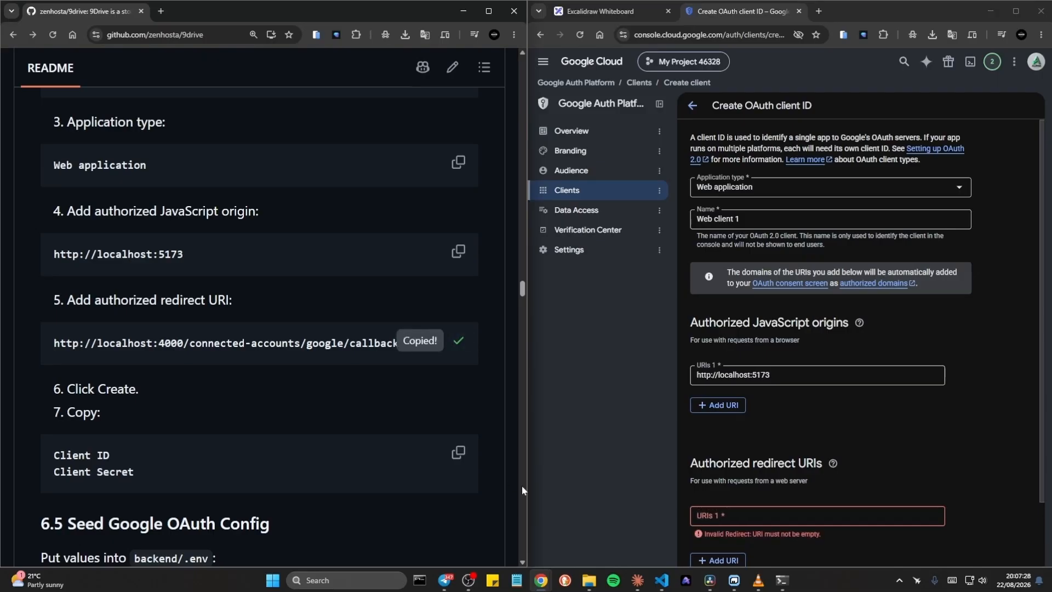
{"action": "left_click", "coordinate": [817, 515]}
{"action": "key", "text": "ctrl+v"}
{"action": "scroll", "coordinate": [767, 493], "scroll_direction": "down", "scroll_amount": 2}
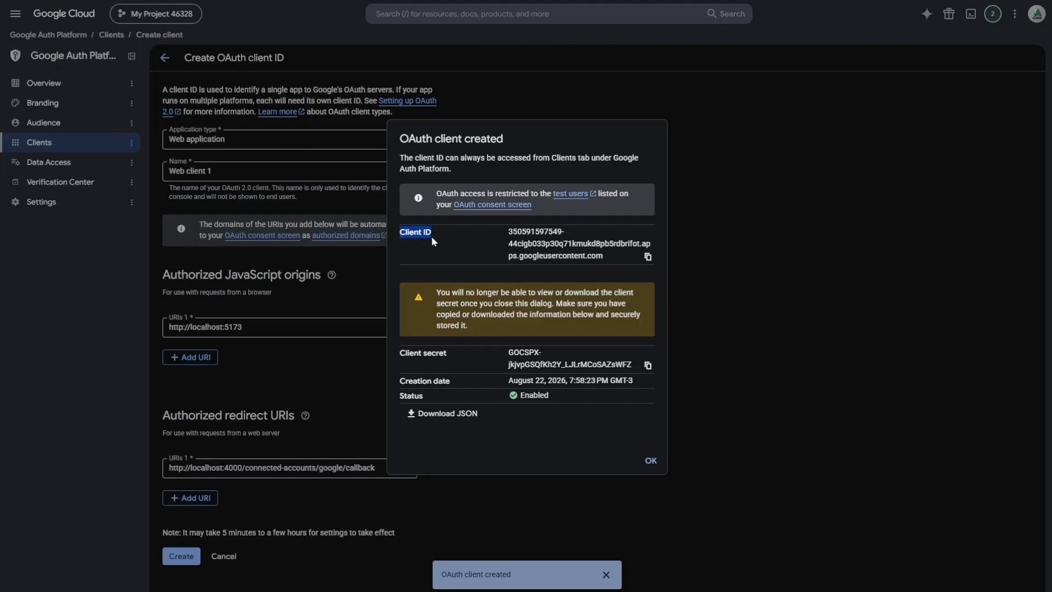
Download the JSON file with the new OAuth client's credentials
{"action": "left_click_drag", "start_coordinate": [400, 353], "coordinate": [450, 355]}
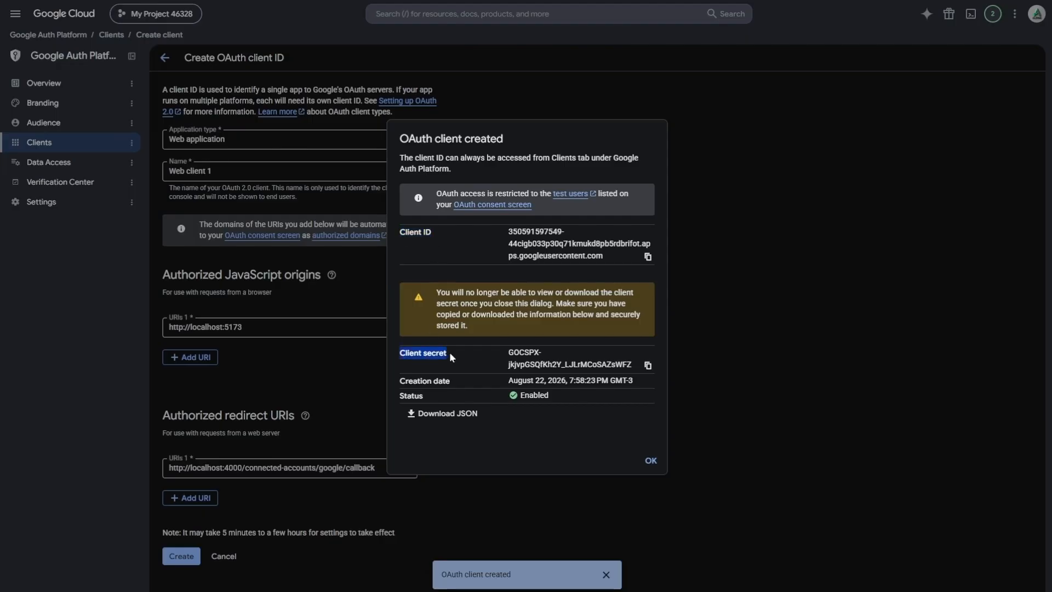
{"action": "key", "text": "F11"}
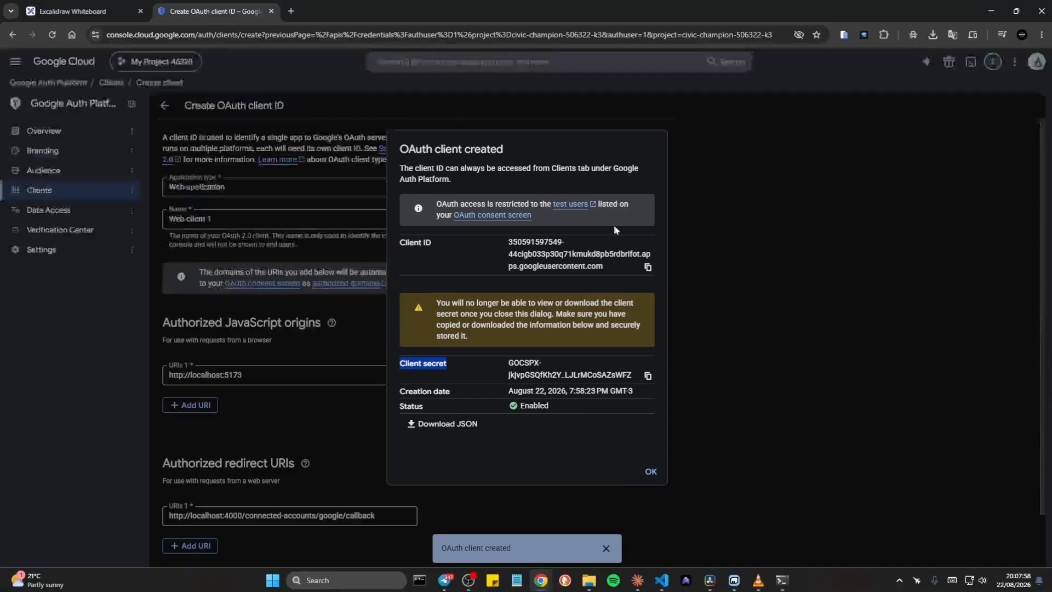
{"action": "left_click", "coordinate": [548, 434]}
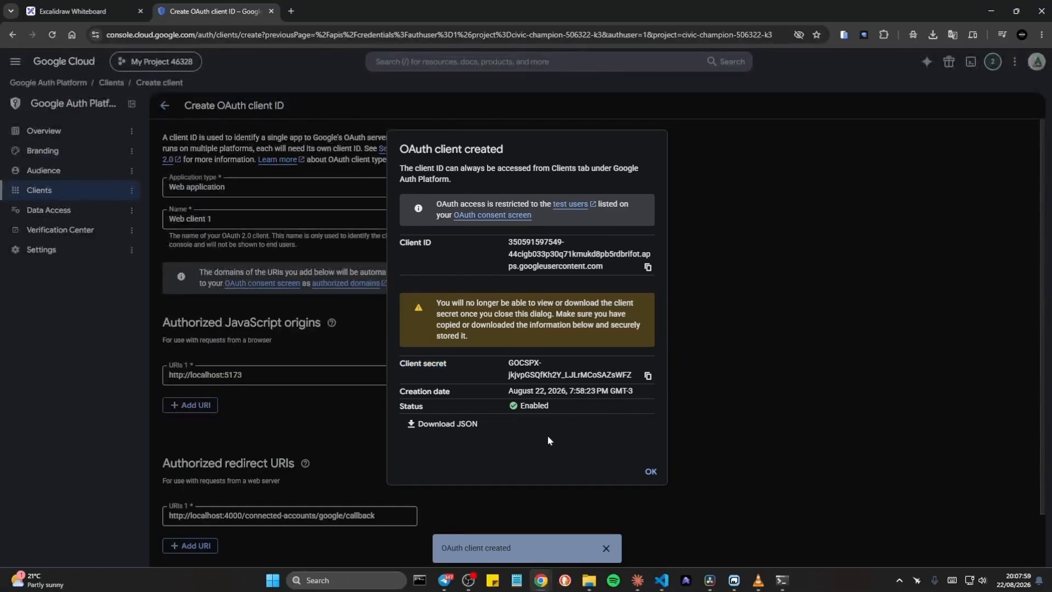
{"action": "left_click", "coordinate": [469, 426]}
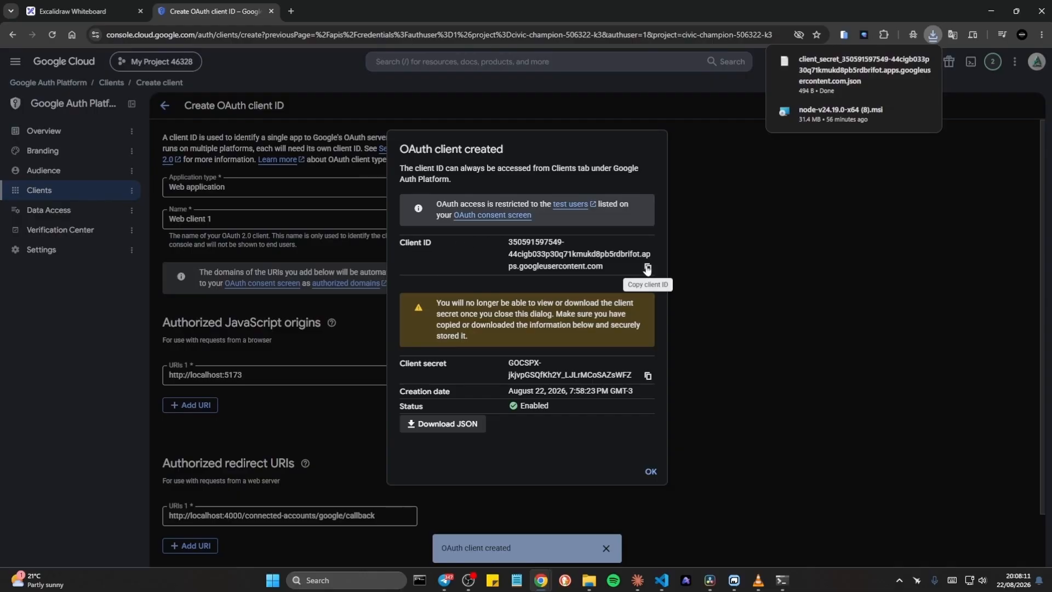
Copy the OAuth client ID and paste it as the GOOGLE_CLIENT_ID value in the backend .env file in VS Code
{"action": "left_click", "coordinate": [648, 267]}
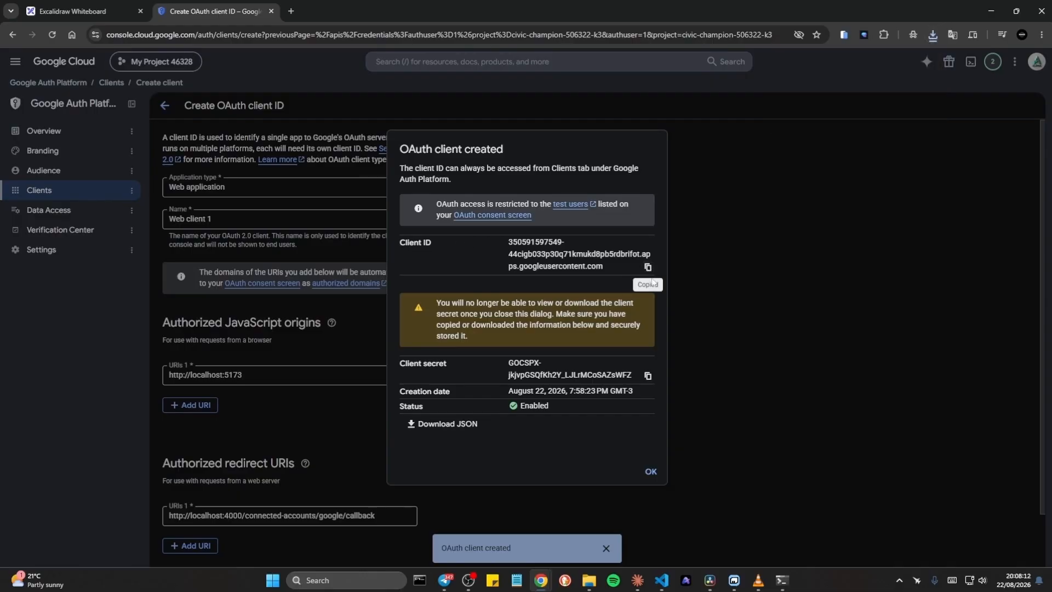
{"action": "left_click", "coordinate": [662, 579]}
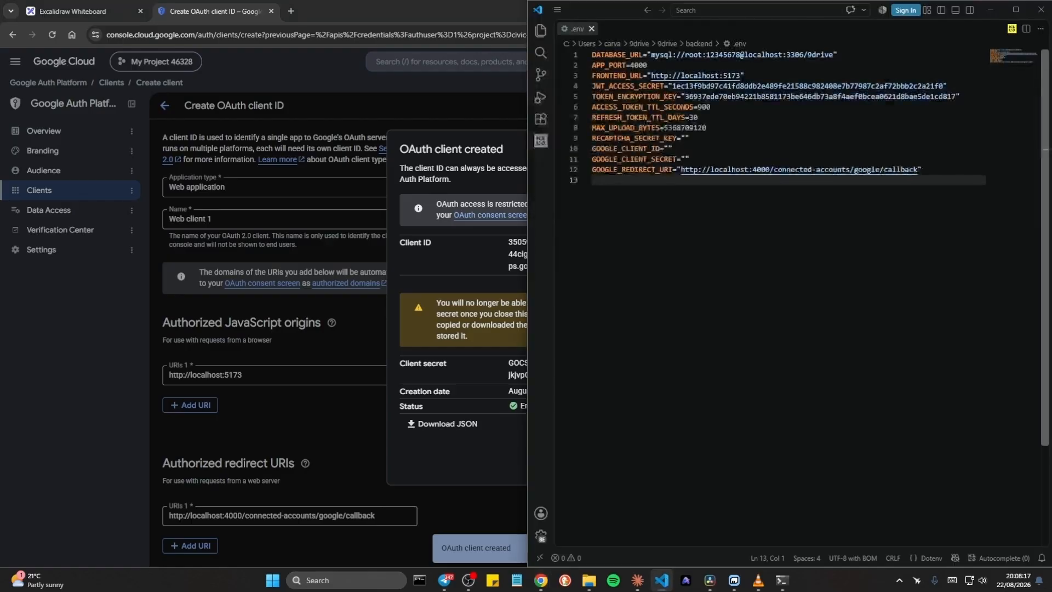
{"action": "left_click", "coordinate": [1016, 10]}
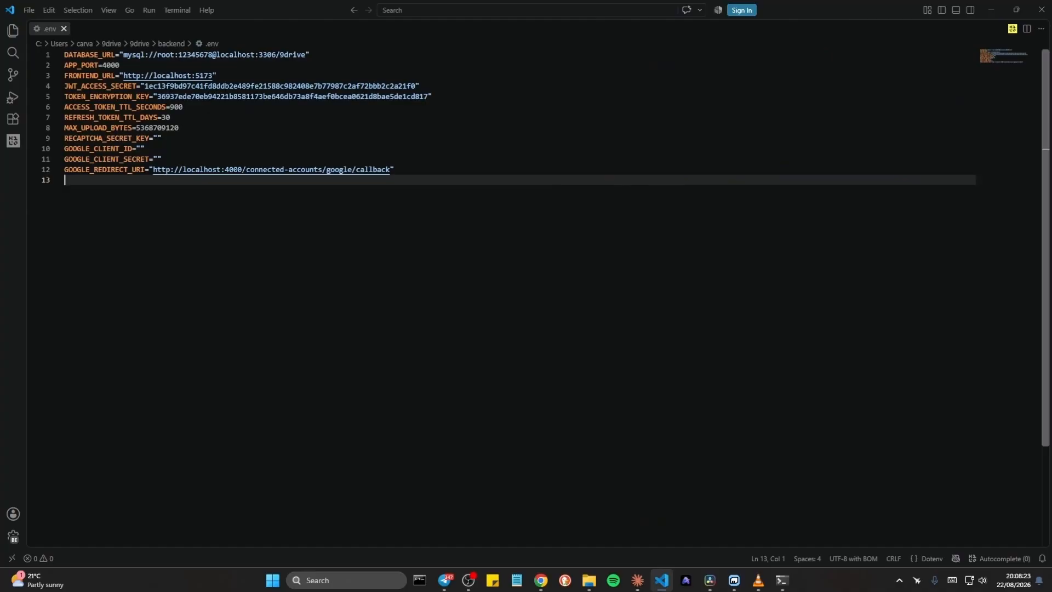
{"action": "left_click", "coordinate": [141, 149]}
{"action": "key", "text": "ctrl+v"}
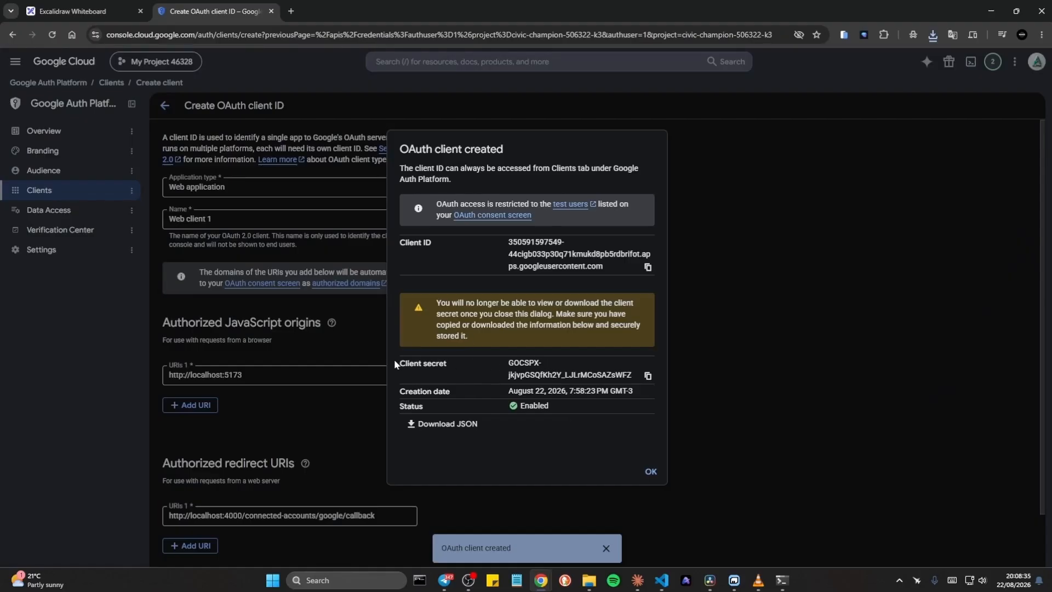
Copy the OAuth client secret into the GOOGLE_CLIENT_SECRET value of the backend .env file and save the file
{"action": "left_click_drag", "start_coordinate": [397, 364], "coordinate": [472, 365]}
{"action": "left_click", "coordinate": [648, 376]}
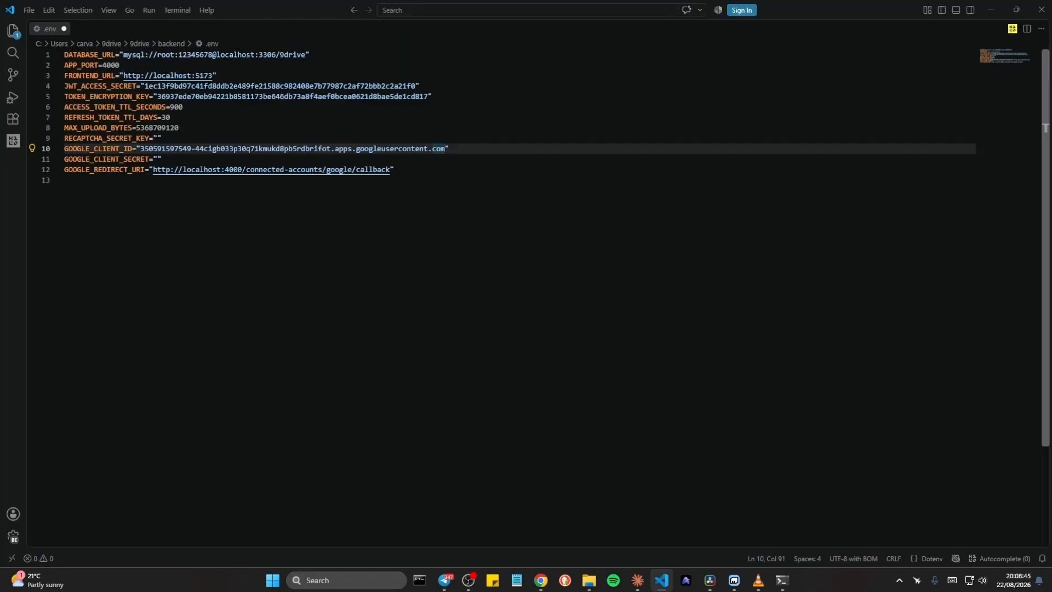
{"action": "left_click", "coordinate": [157, 159]}
{"action": "key", "text": "ctrl+v"}
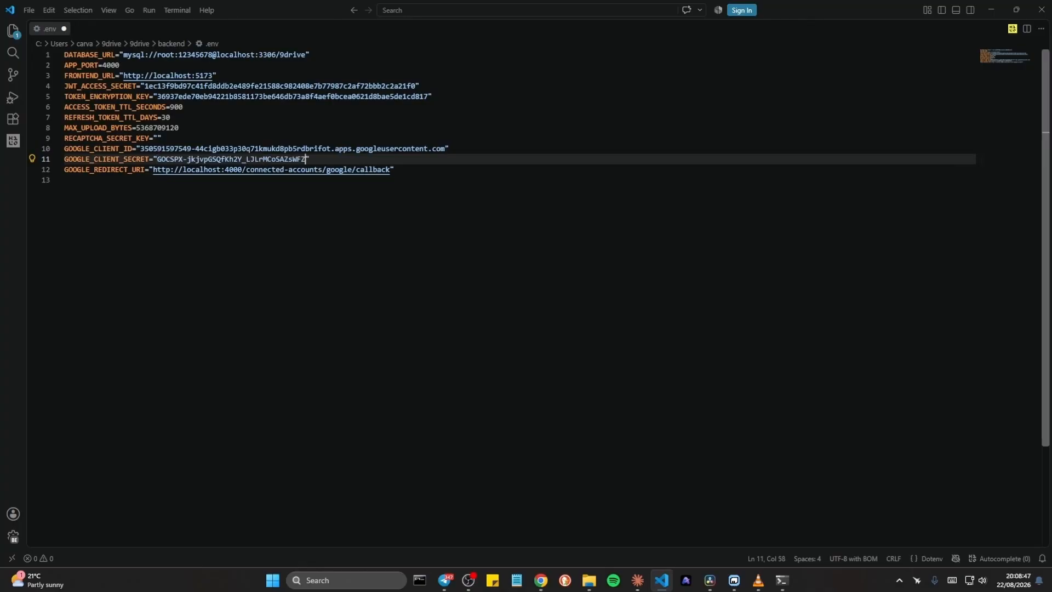
{"action": "left_click", "coordinate": [64, 180]}
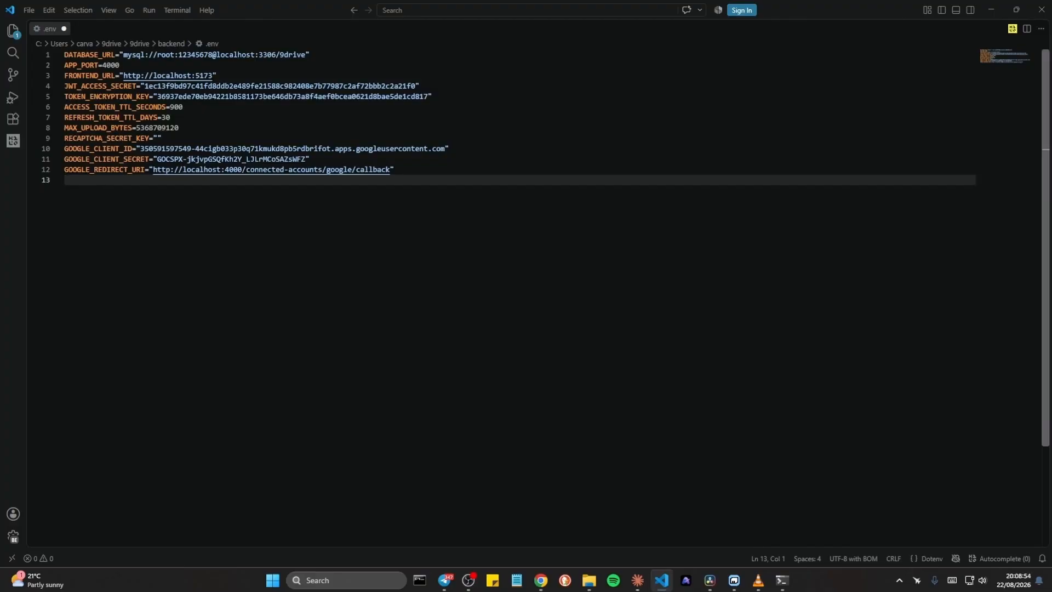
{"action": "key", "text": "ctrl+s"}
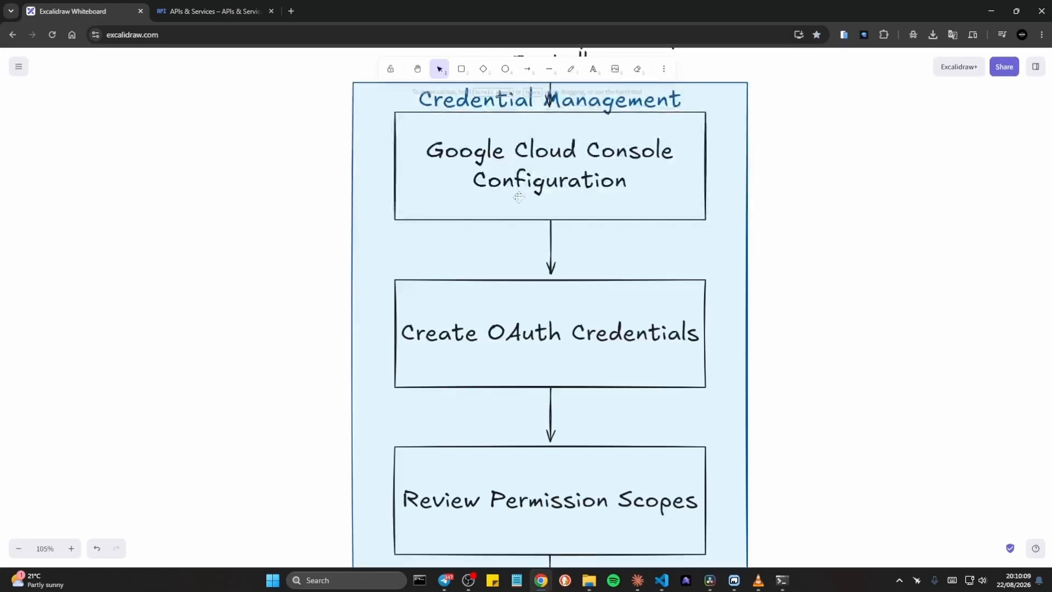
{"action": "scroll", "coordinate": [640, 277], "scroll_direction": "up", "scroll_amount": 1}
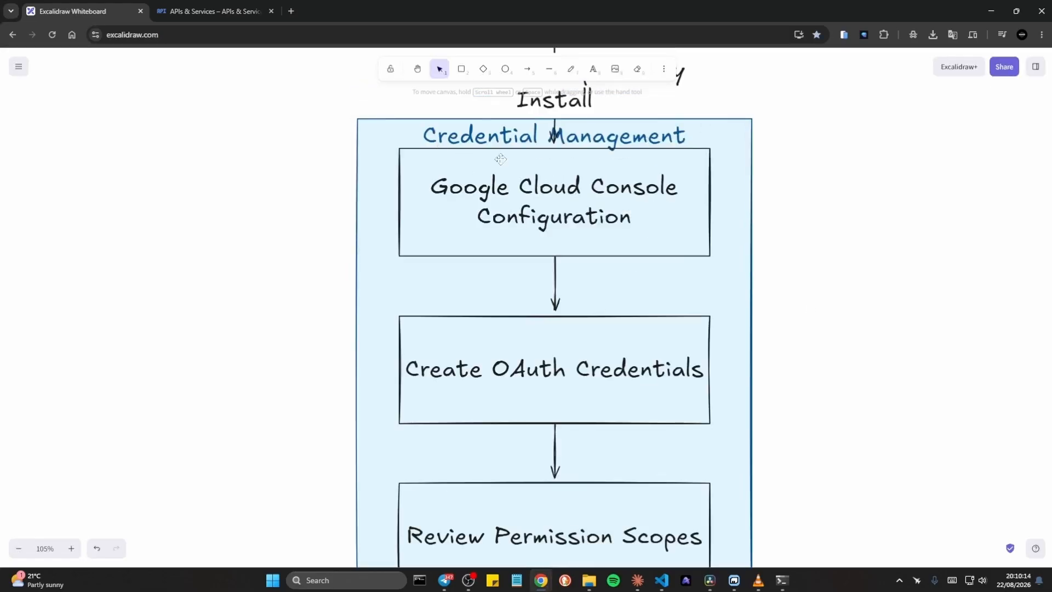
{"action": "scroll", "coordinate": [837, 480], "scroll_direction": "down", "scroll_amount": 1}
{"action": "scroll", "coordinate": [673, 212], "scroll_direction": "down", "scroll_amount": 3}
{"action": "scroll", "coordinate": [728, 469], "scroll_direction": "up", "scroll_amount": 2}
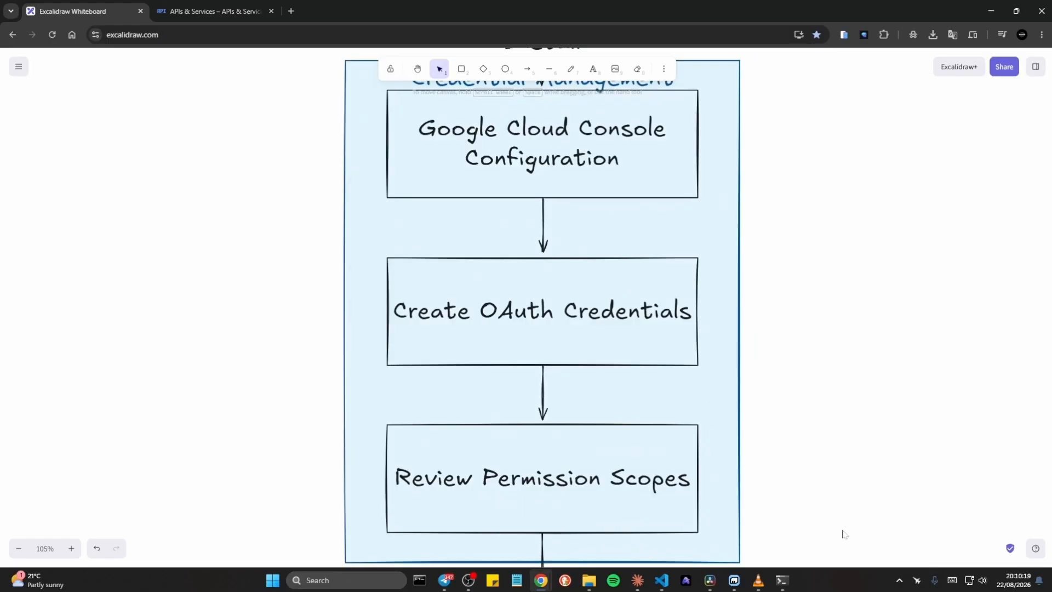
{"action": "scroll", "coordinate": [813, 301], "scroll_direction": "down", "scroll_amount": 10}
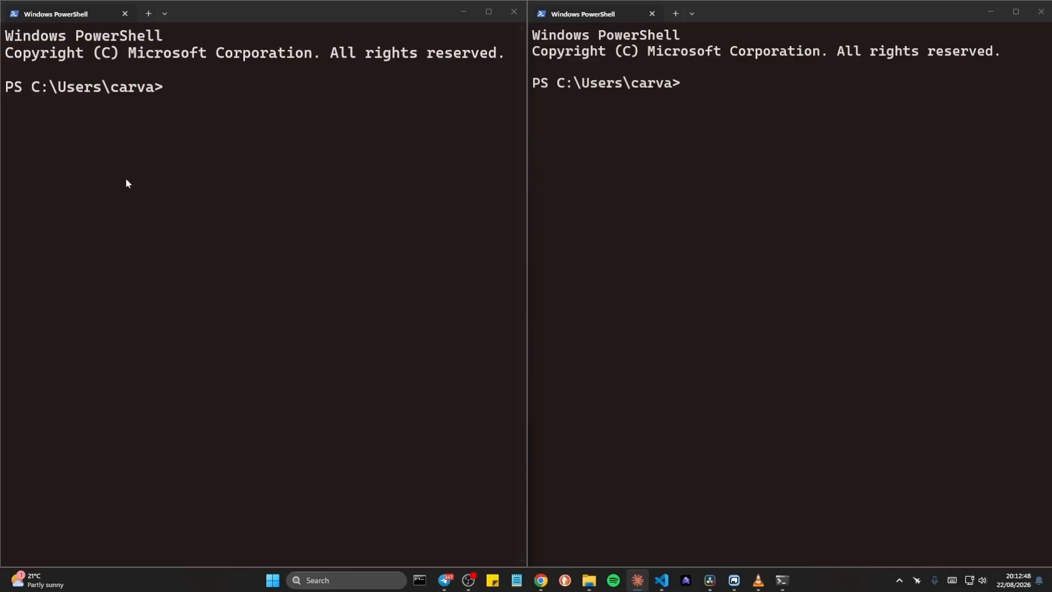
Change the first PowerShell window's directory to the 9drive\9drive\backend folder
{"action": "left_click", "coordinate": [174, 96]}
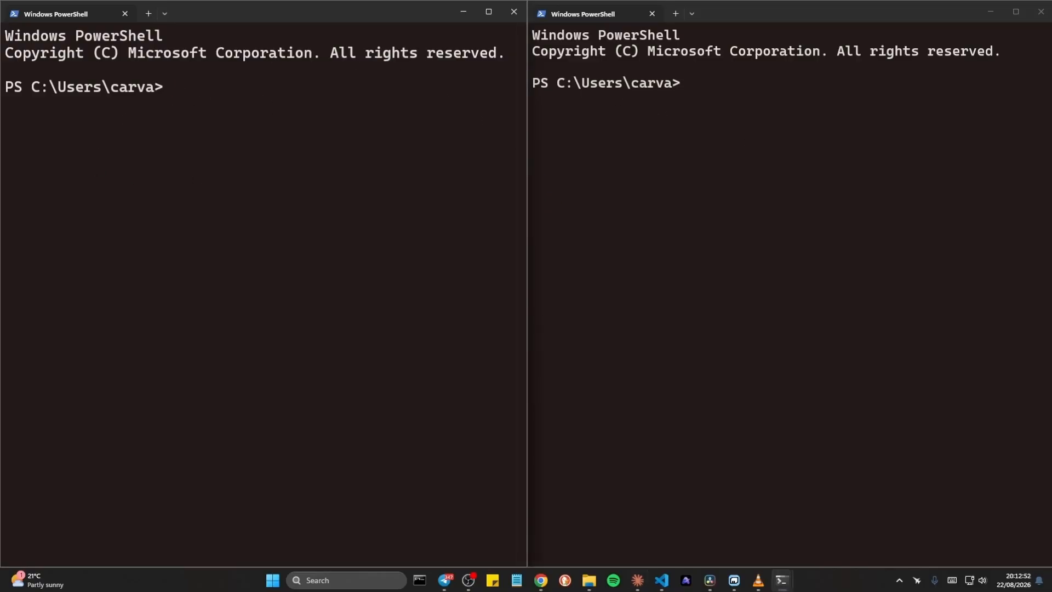
{"action": "key", "text": "alt+Tab"}
{"action": "left_click", "coordinate": [189, 90]}
{"action": "type", "text": "cd C:\\Users\\carva\\9drive\\9drive\\backend"}
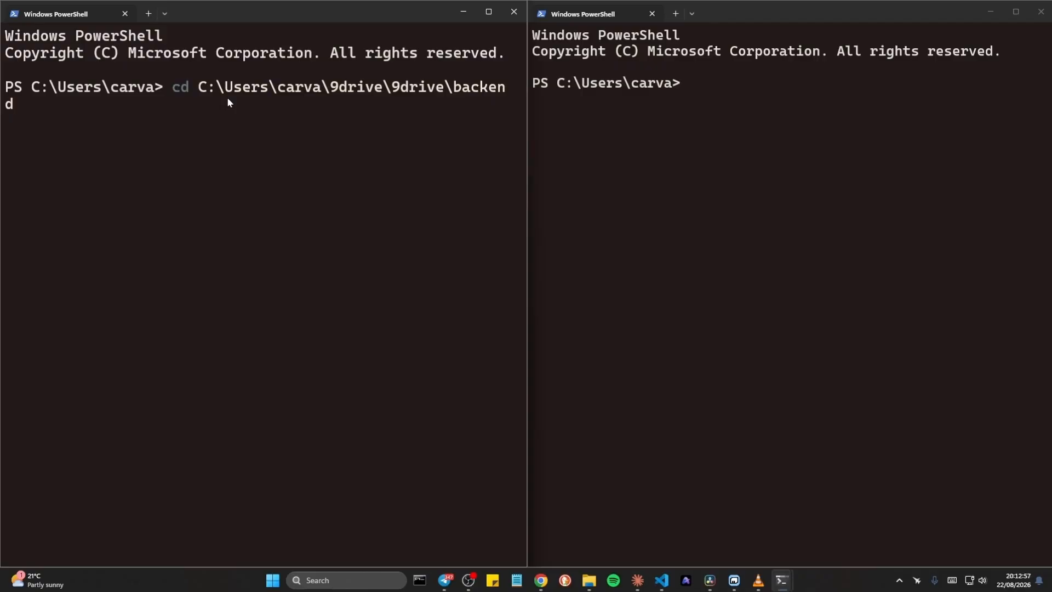
{"action": "key", "text": "Return"}
Change the second PowerShell window's directory to the 9drive\9drive\frontend folder
{"action": "key", "text": "alt+Tab"}
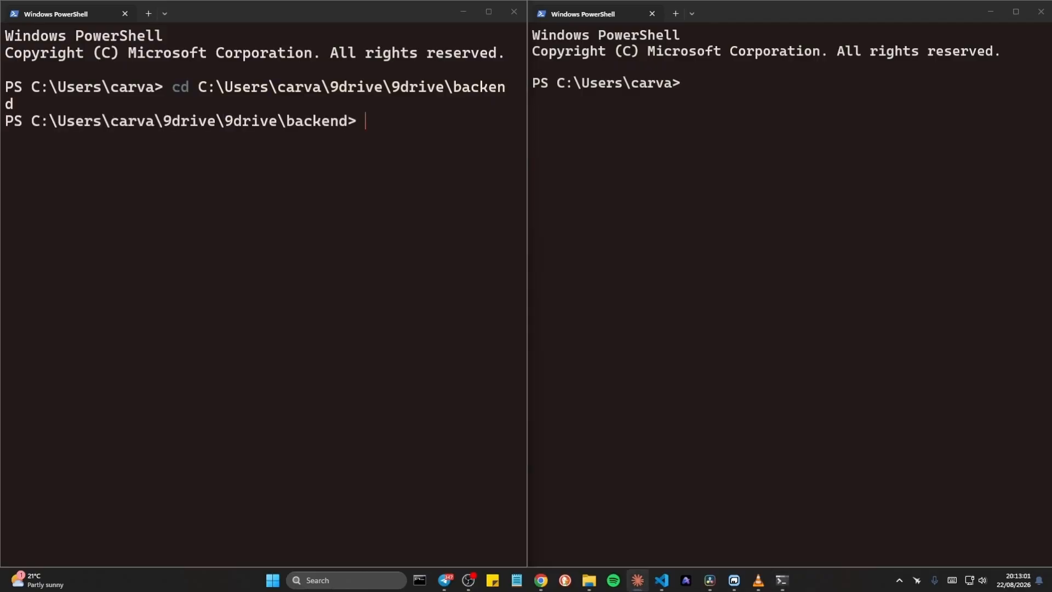
{"action": "left_click", "coordinate": [695, 82]}
{"action": "type", "text": "cd C:\\Users\\carva\\9drive\\9drive\\frontend"}
{"action": "key", "text": "Return"}
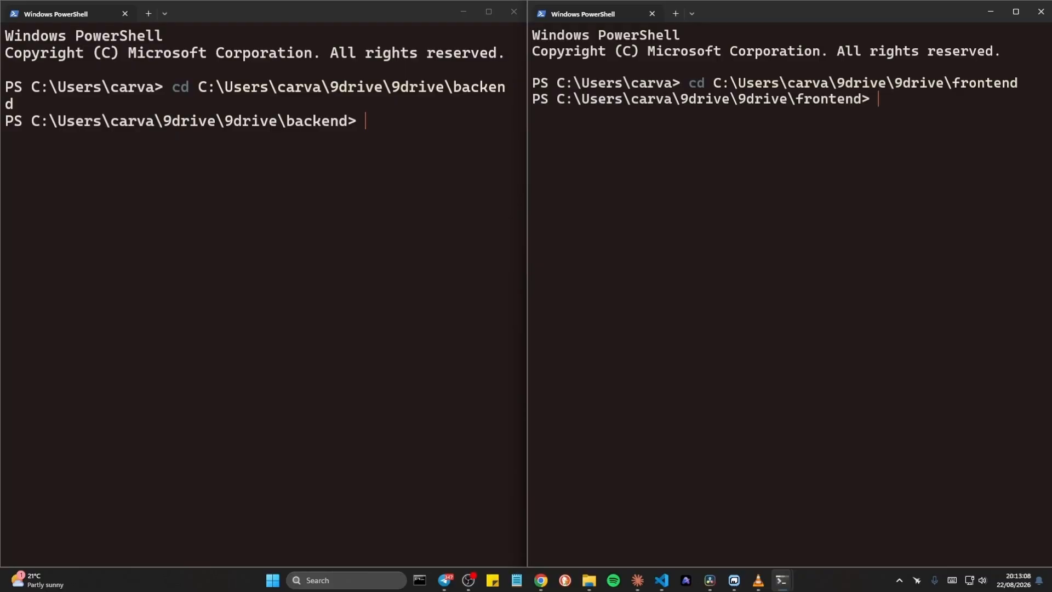
Start the backend and frontend development servers by running npm run dev in both PowerShell windows
{"action": "key", "text": "alt+Tab"}
{"action": "left_click", "coordinate": [376, 130]}
{"action": "type", "text": "npm run dev"}
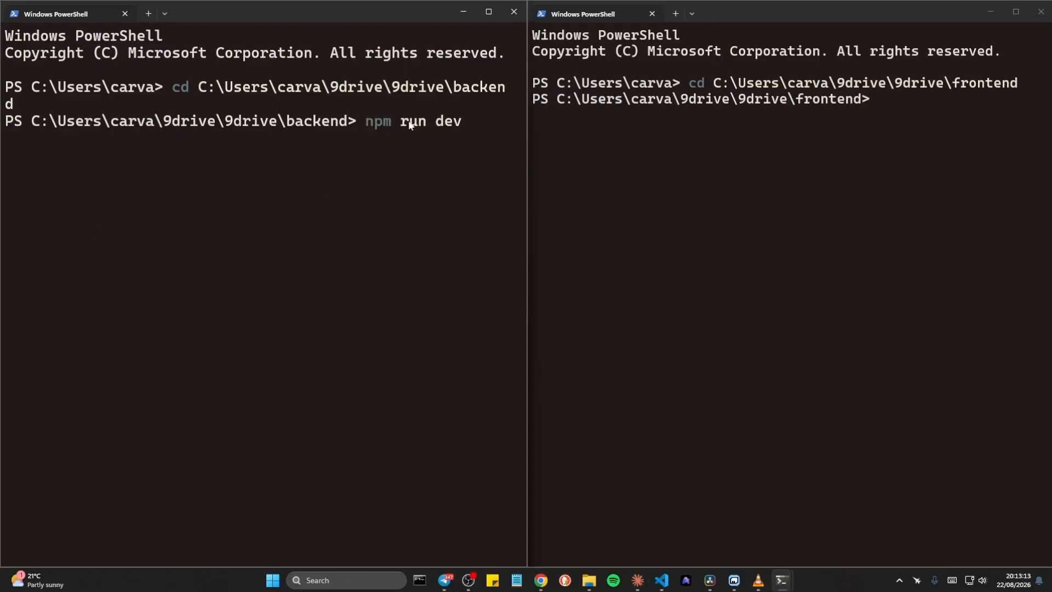
{"action": "left_click_drag", "start_coordinate": [367, 122], "coordinate": [465, 118]}
{"action": "key", "text": "ctrl+c"}
{"action": "left_click", "coordinate": [889, 96]}
{"action": "key", "text": "ctrl+v"}
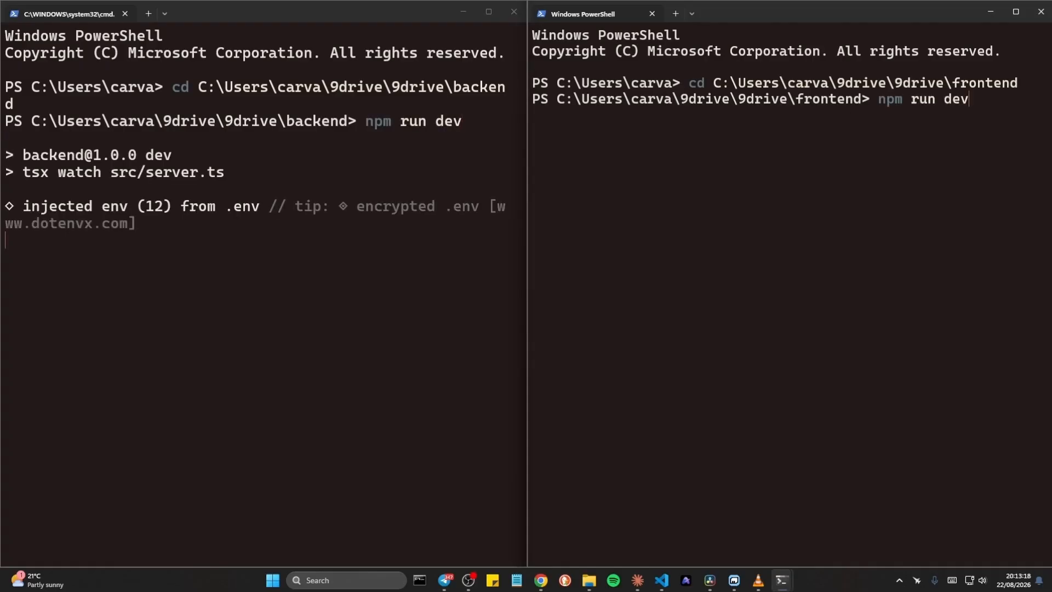
{"action": "key", "text": "Return"}
{"action": "left_click", "coordinate": [10, 245]}
{"action": "left_click_drag", "start_coordinate": [10, 245], "coordinate": [366, 240]}
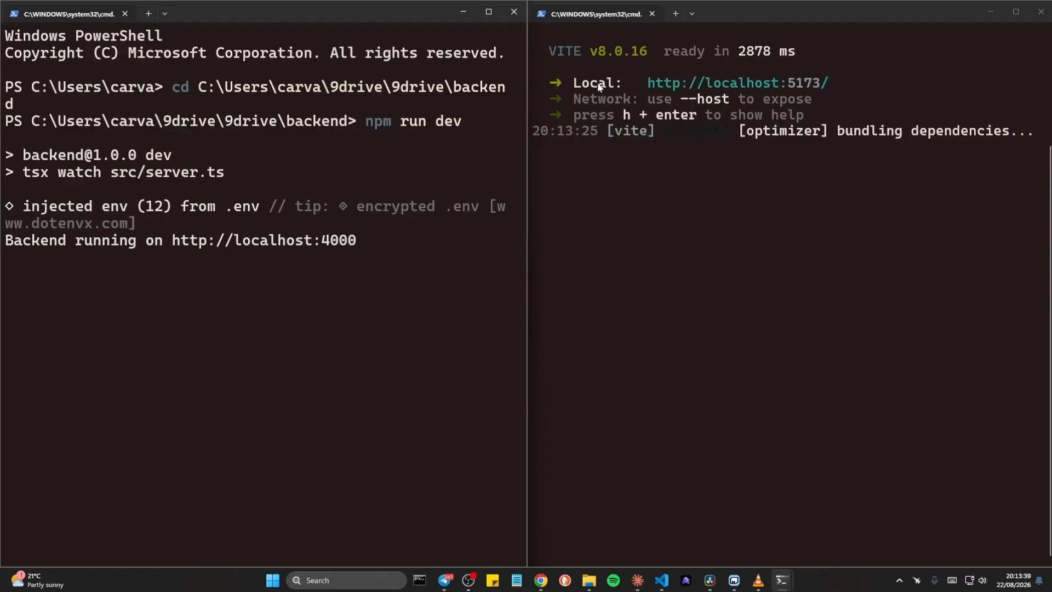
{"action": "left_click_drag", "start_coordinate": [643, 80], "coordinate": [834, 92]}
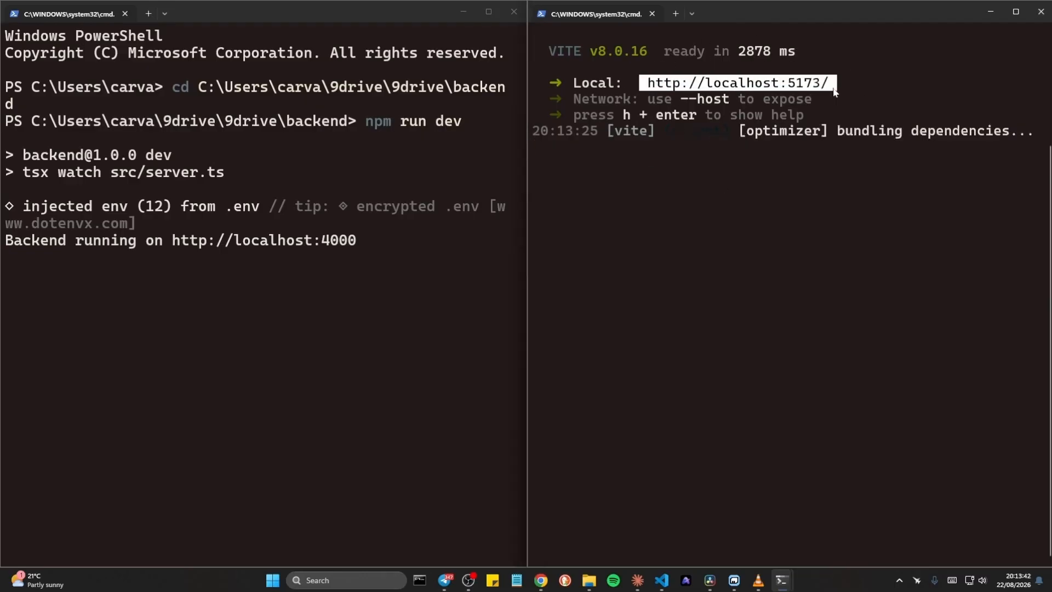
{"action": "left_click", "coordinate": [863, 80]}
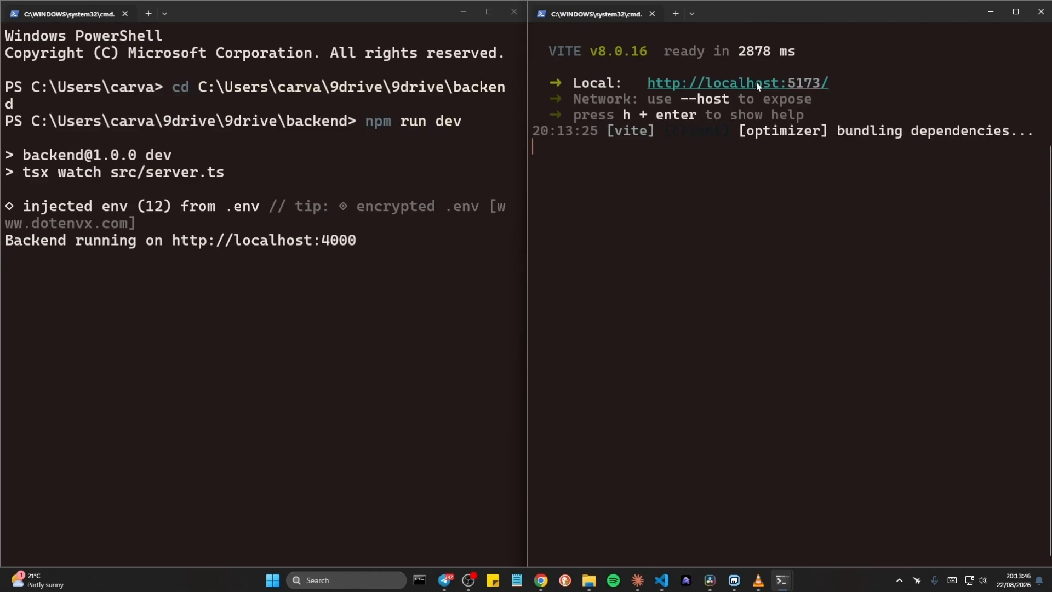
{"action": "left_click_drag", "start_coordinate": [646, 84], "coordinate": [837, 88]}
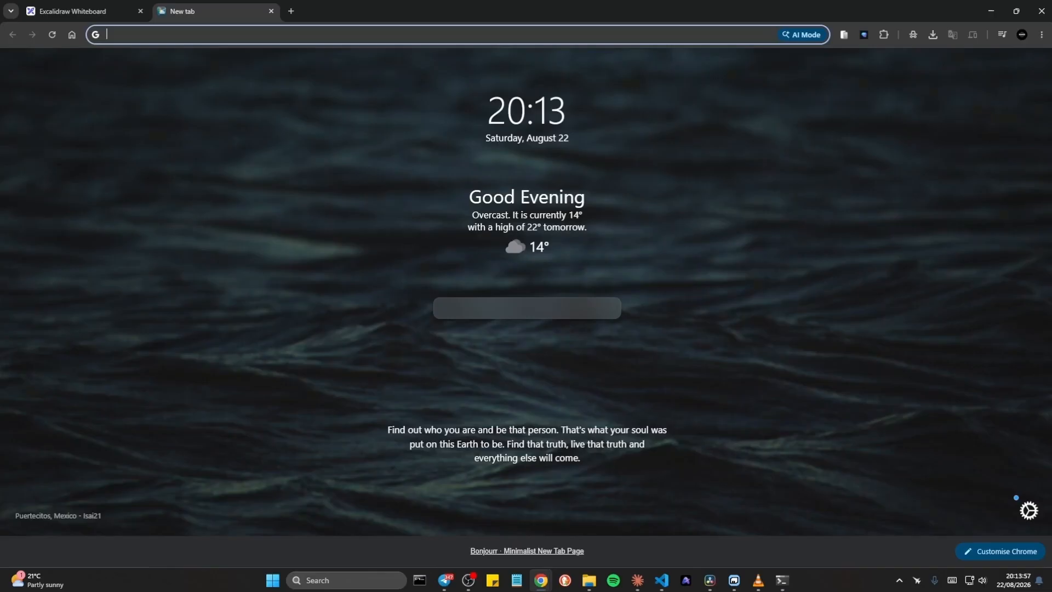
{"action": "key", "text": "ctrl+v"}
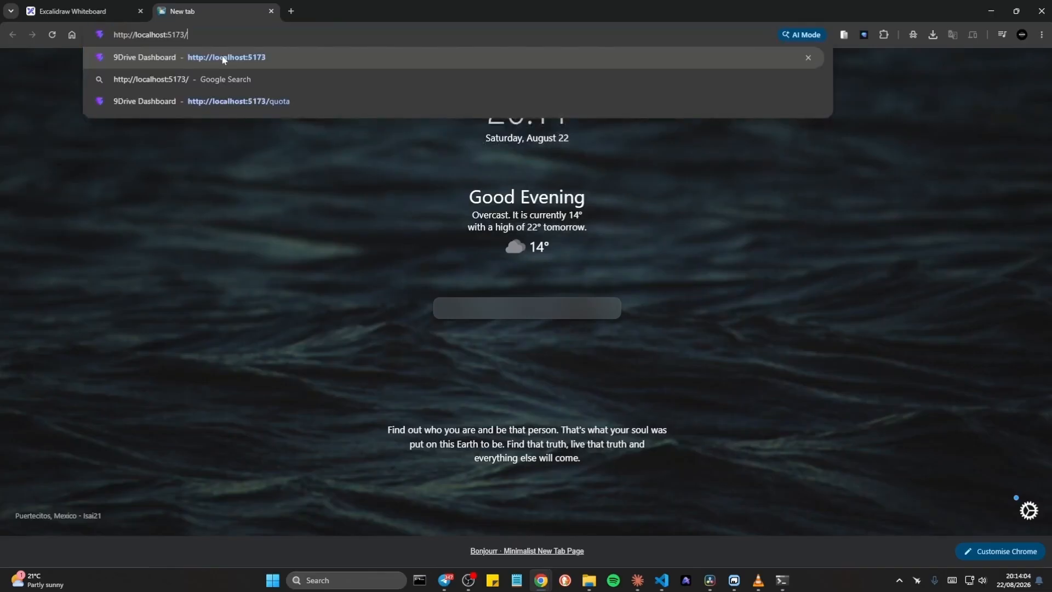
{"action": "left_click", "coordinate": [222, 57]}
{"action": "key", "text": "F11"}
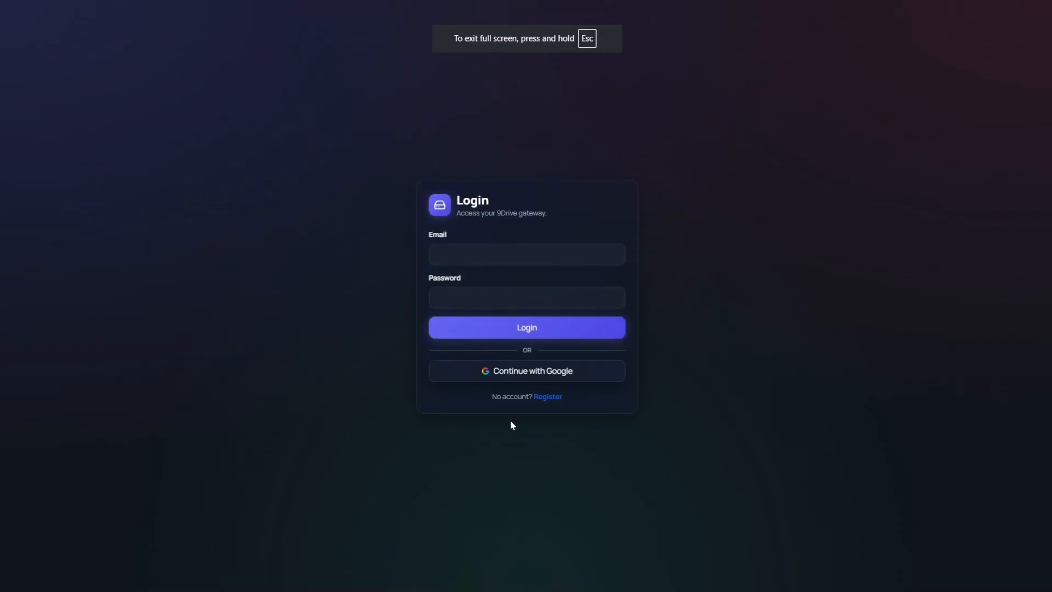
Sign in to 9Drive with Google, continuing past the unverified-app notice and granting My Drive Combo access to the account
{"action": "left_click", "coordinate": [518, 373]}
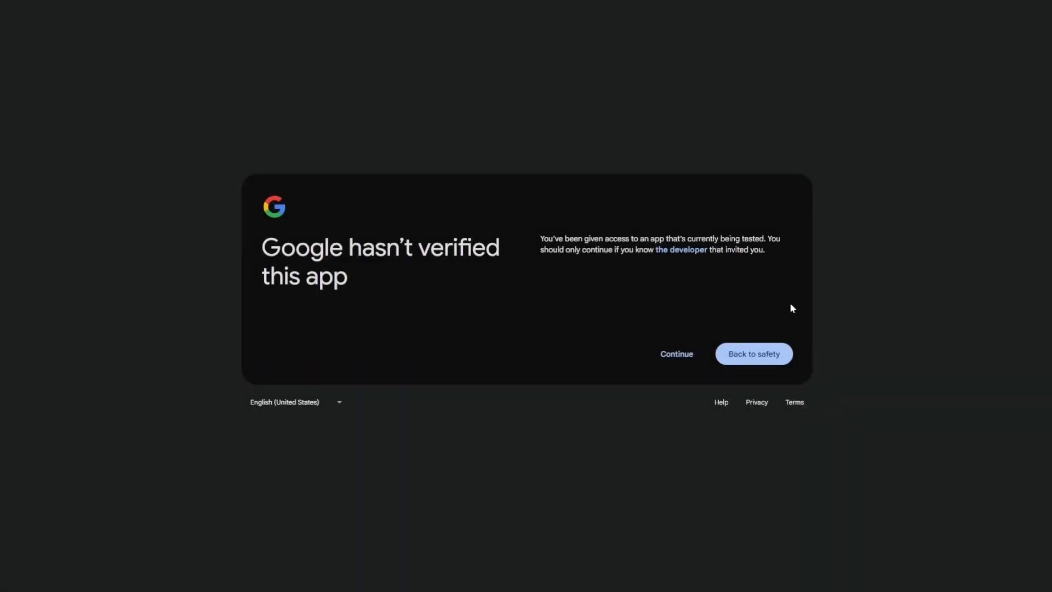
{"action": "left_click", "coordinate": [660, 363]}
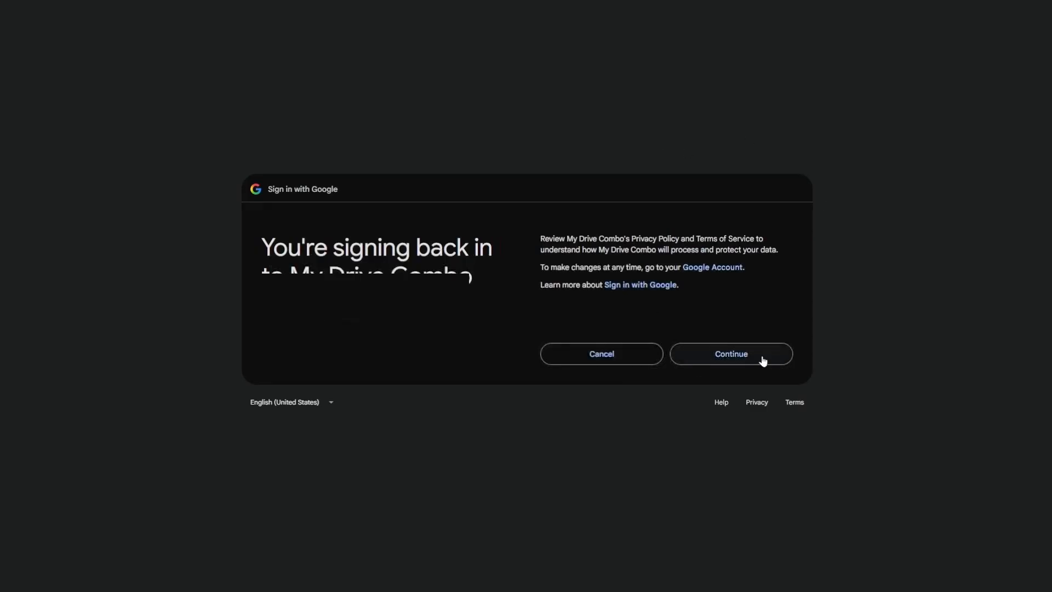
{"action": "left_click", "coordinate": [764, 361]}
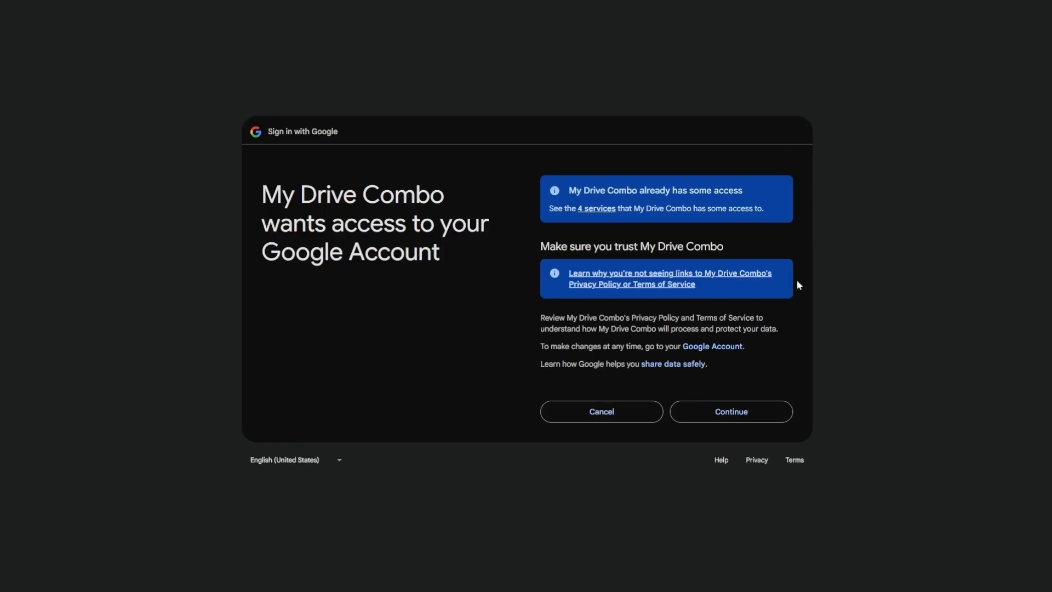
{"action": "left_click", "coordinate": [750, 419]}
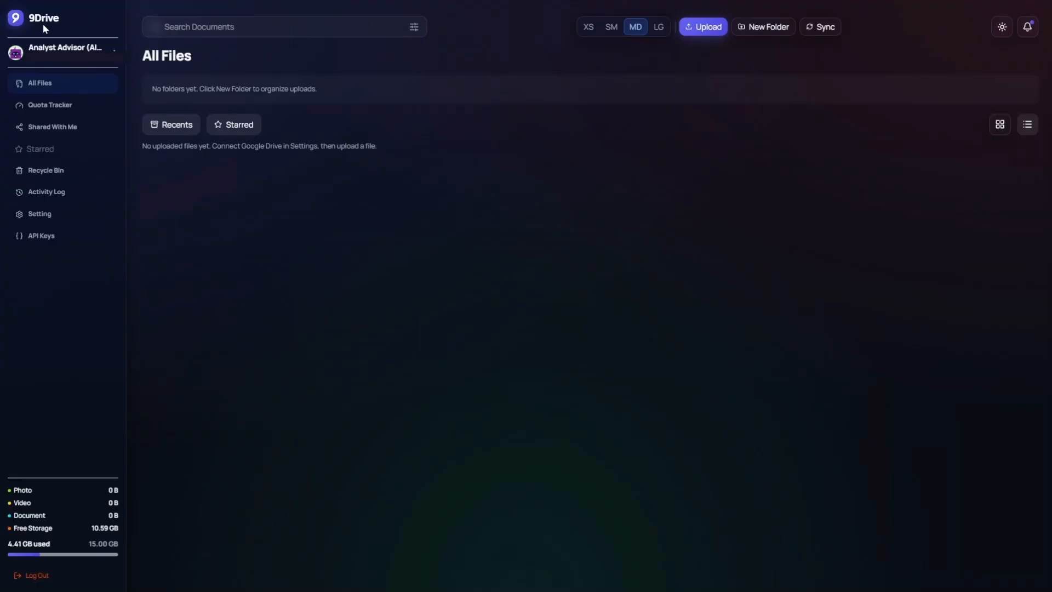
Check the free storage figure in 9Drive and open the Quota Tracker to examine the total storage
{"action": "left_click_drag", "start_coordinate": [26, 19], "coordinate": [62, 19]}
{"action": "left_click", "coordinate": [362, 154]}
{"action": "left_click_drag", "start_coordinate": [90, 531], "coordinate": [115, 529]}
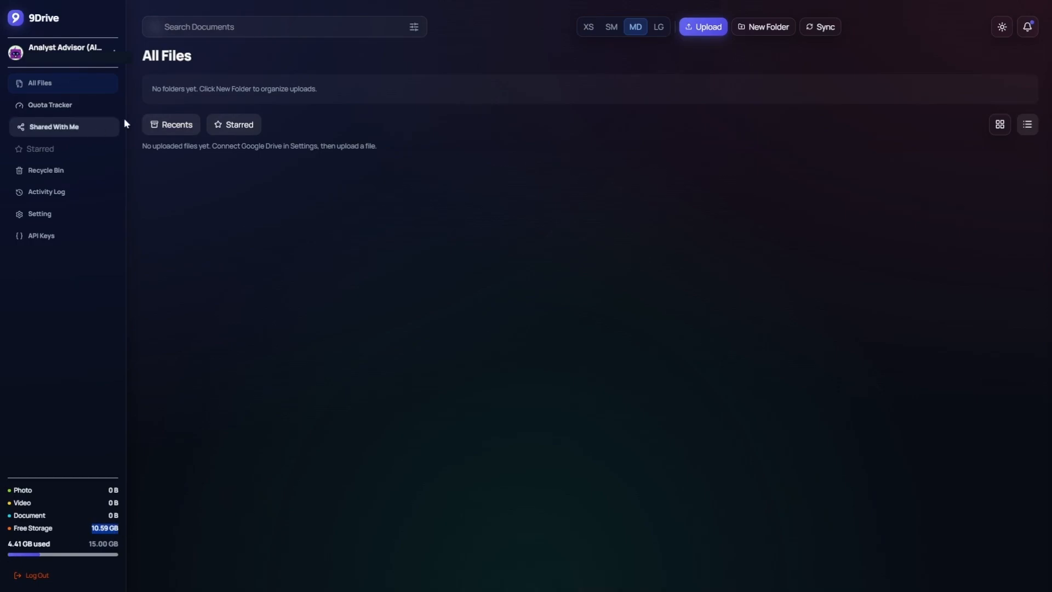
{"action": "left_click", "coordinate": [53, 113]}
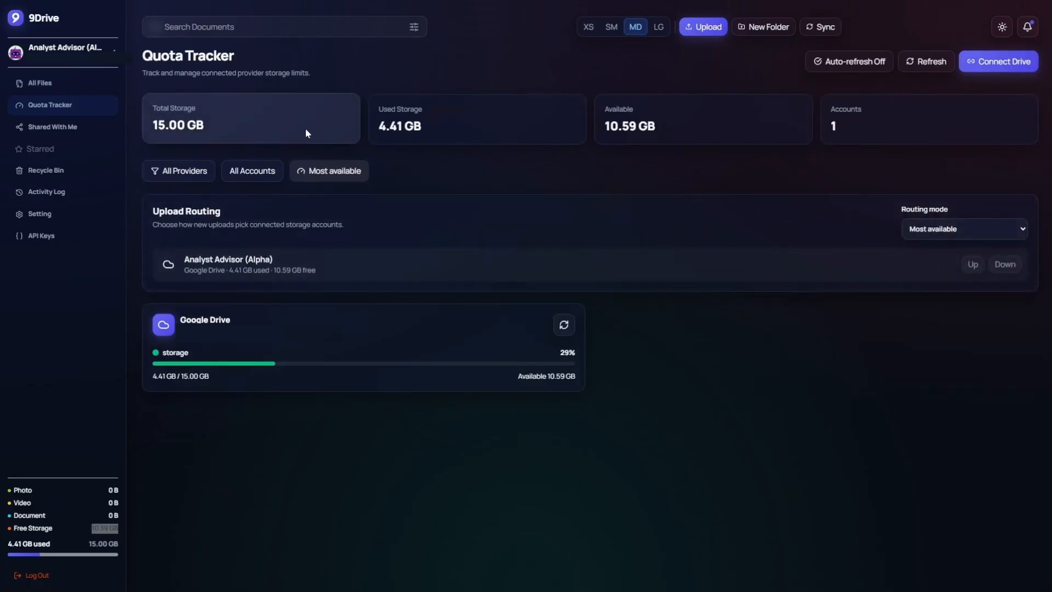
{"action": "left_click_drag", "start_coordinate": [153, 108], "coordinate": [195, 109]}
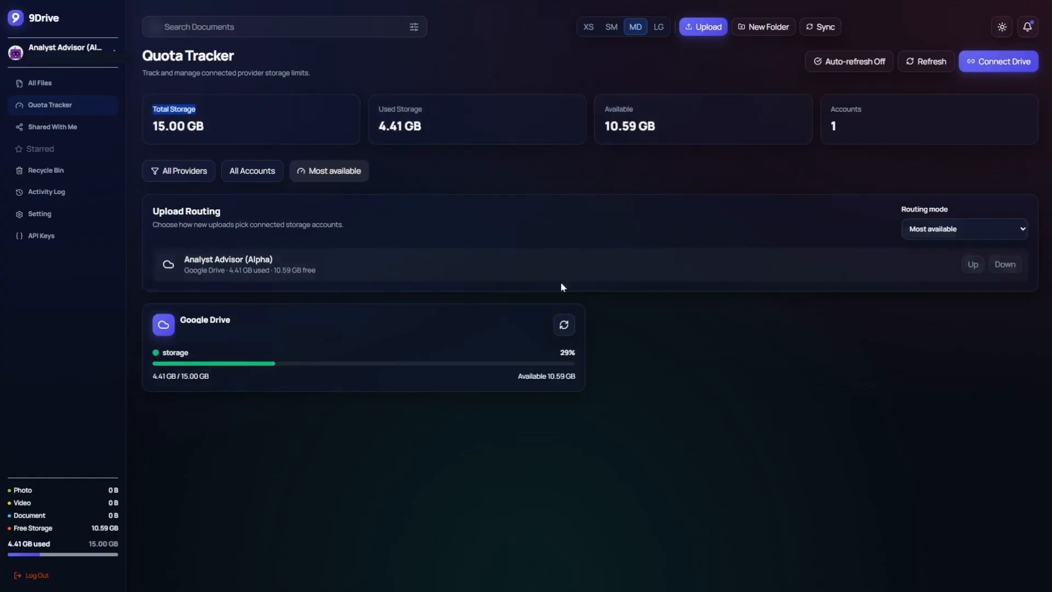
{"action": "left_click", "coordinate": [686, 365]}
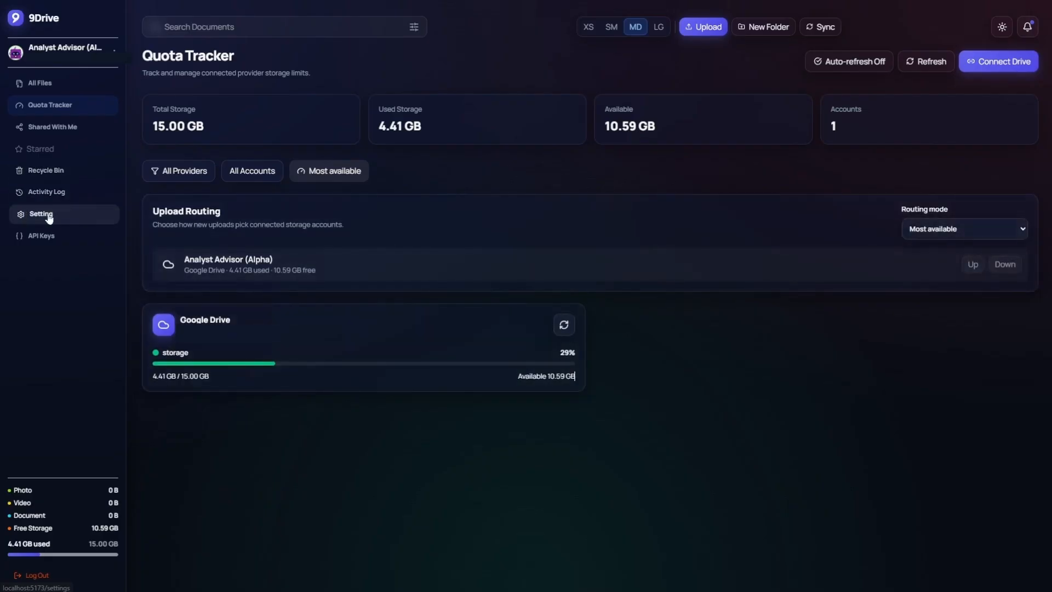
Connect a second Google Drive account from the 9Drive settings, choosing the account and approving its Google sign-in
{"action": "left_click", "coordinate": [43, 216]}
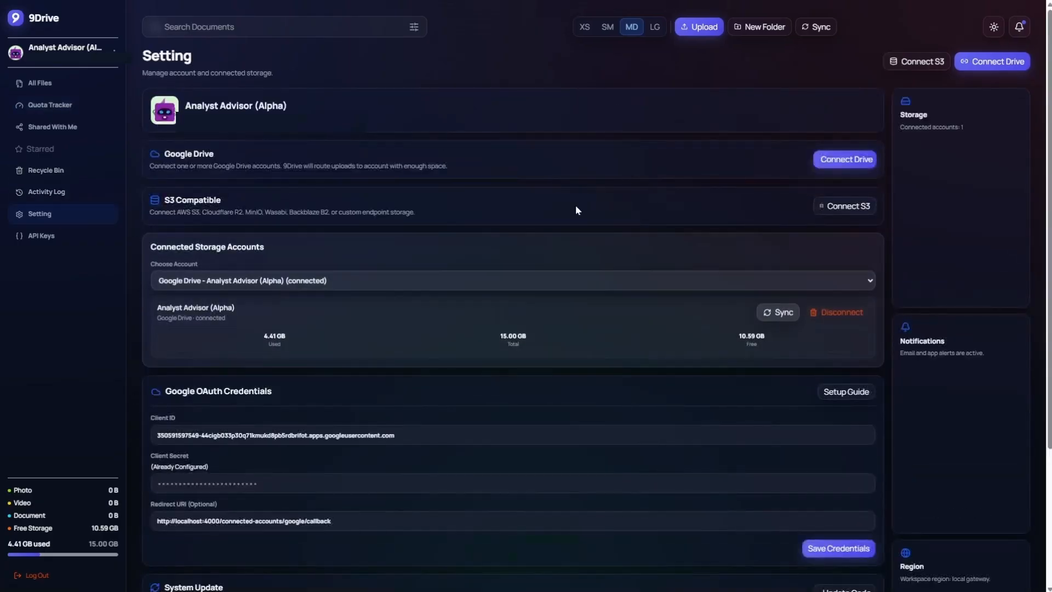
{"action": "left_click", "coordinate": [834, 159]}
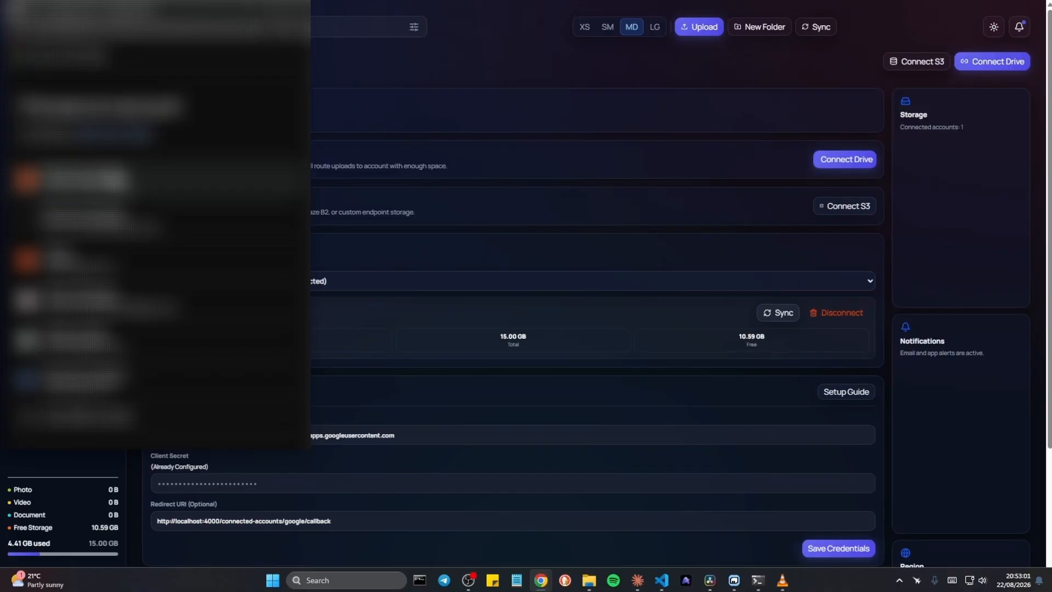
{"action": "left_click", "coordinate": [116, 180]}
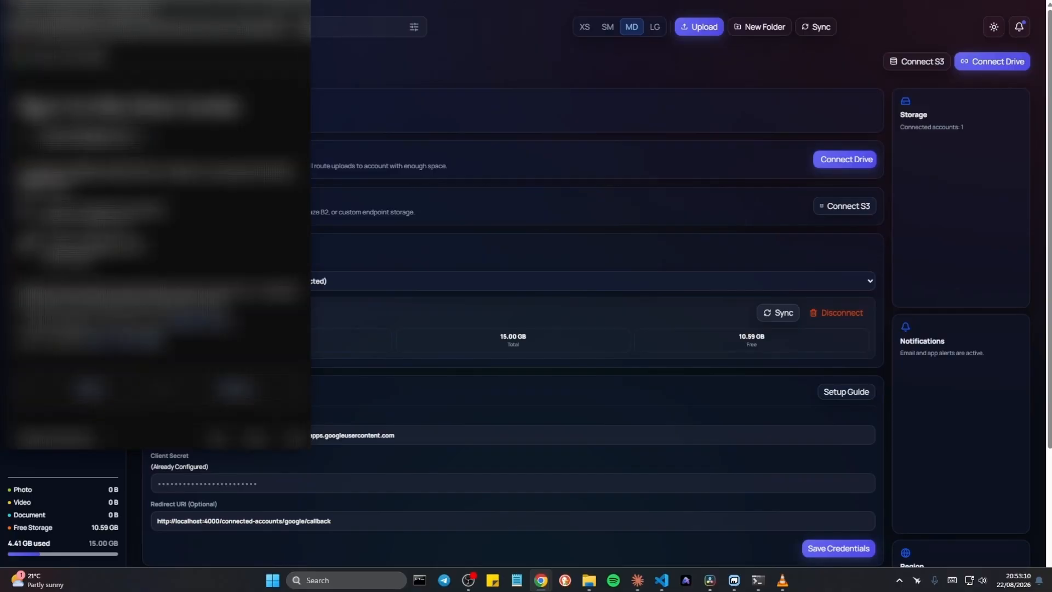
{"action": "left_click", "coordinate": [263, 390]}
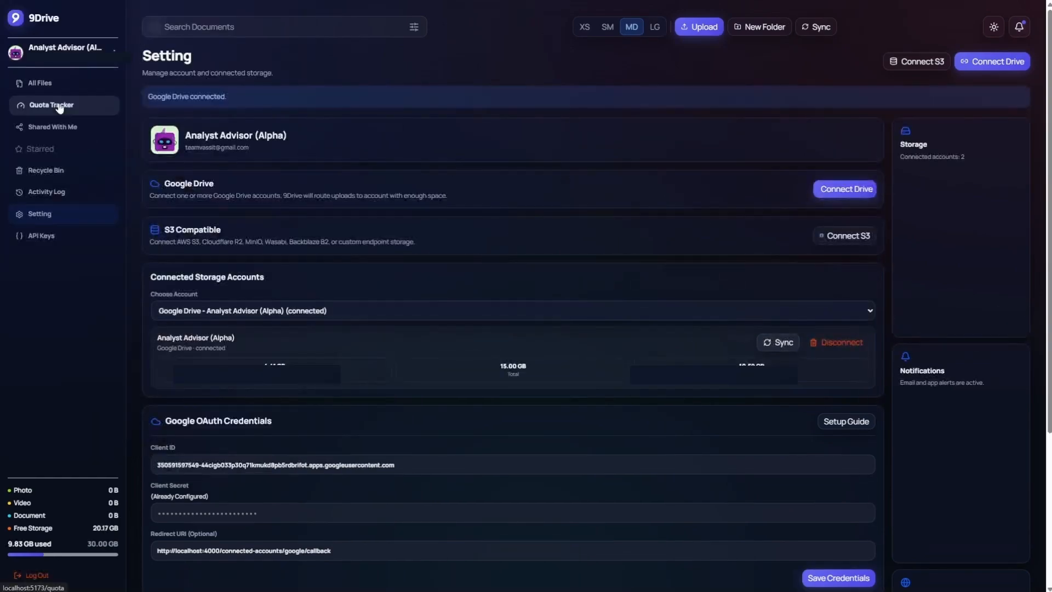
Open the Quota Tracker and check the combined storage and free storage of the connected Google Drive accounts
{"action": "left_click", "coordinate": [59, 108]}
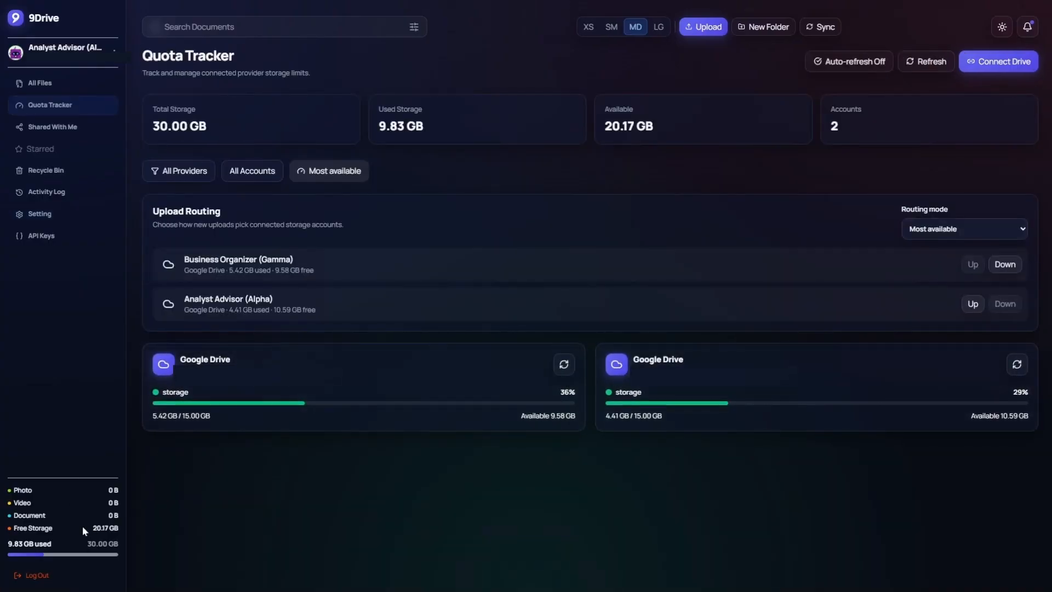
{"action": "left_click_drag", "start_coordinate": [17, 528], "coordinate": [118, 528]}
{"action": "left_click", "coordinate": [118, 528]}
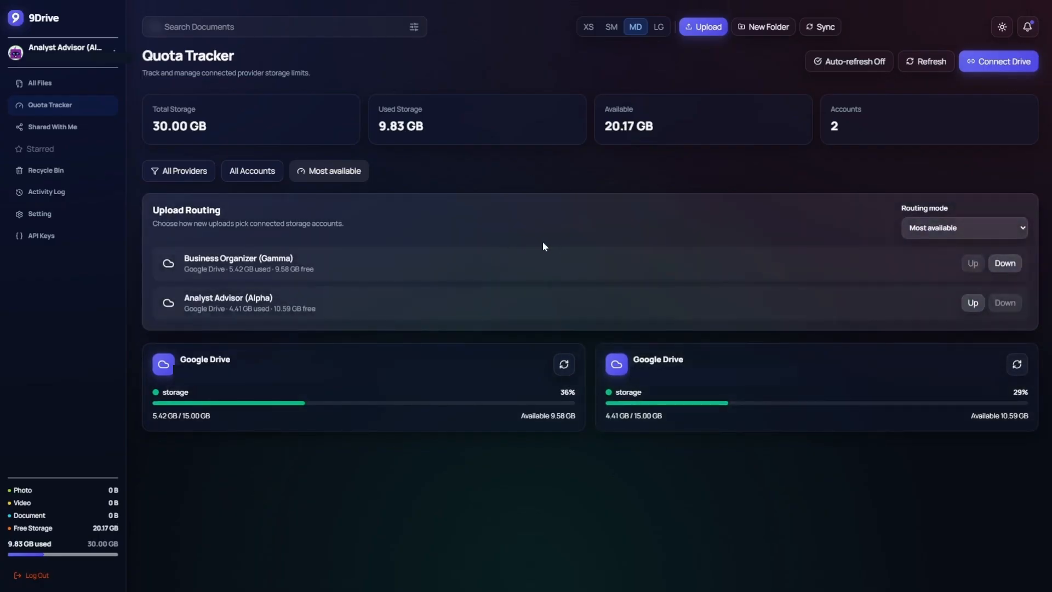
Start a file upload from All Files and add the ChatGPT Image Aug 20, 2026 file to it
{"action": "left_click", "coordinate": [47, 89]}
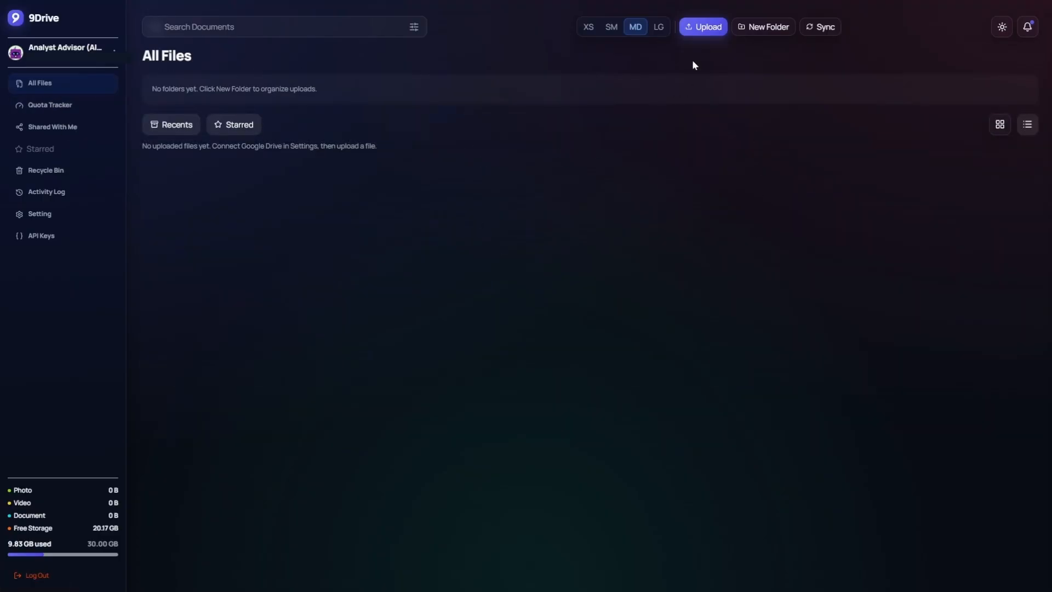
{"action": "left_click", "coordinate": [704, 32]}
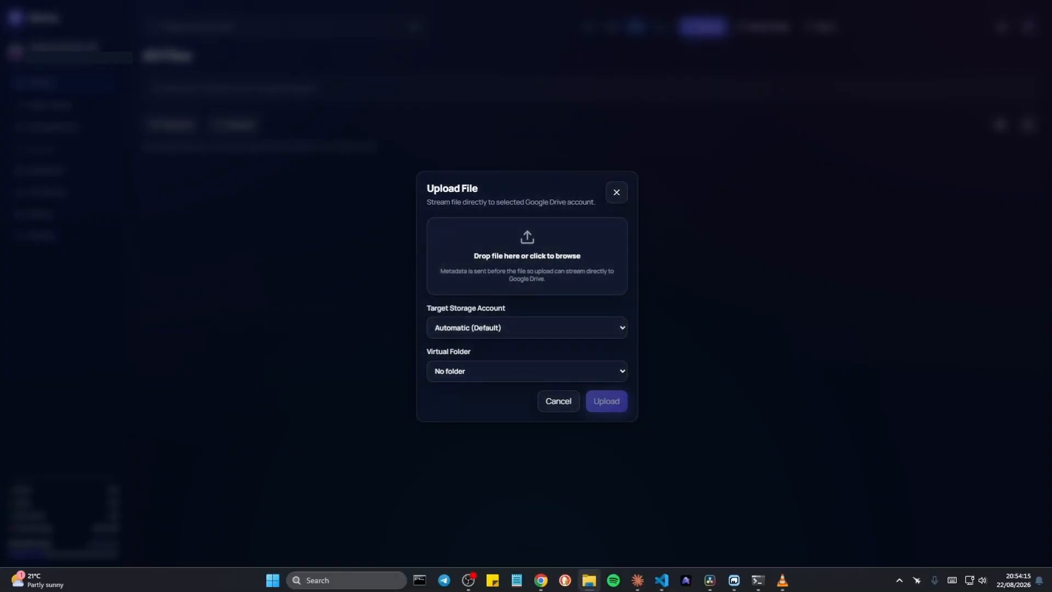
{"action": "left_click_drag", "start_coordinate": [316, 285], "coordinate": [543, 261]}
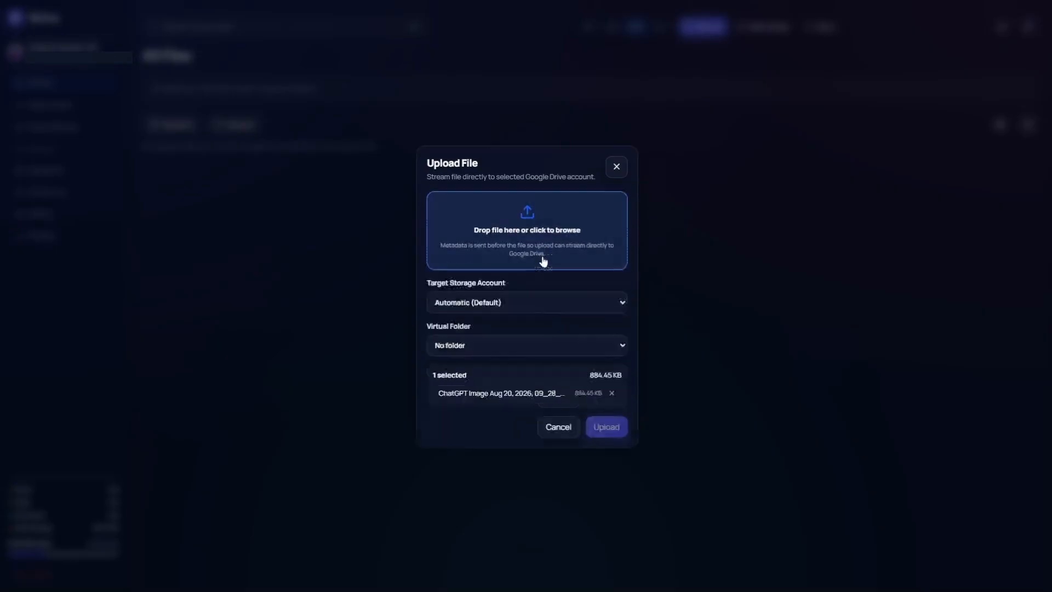
{"action": "left_click_drag", "start_coordinate": [453, 393], "coordinate": [562, 393]}
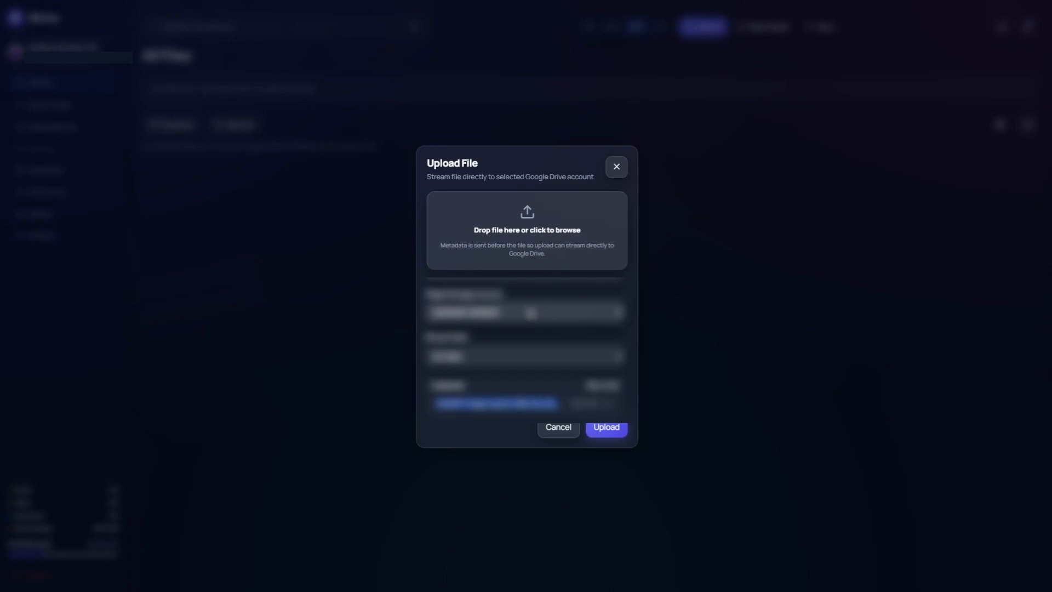
Examine the target storage account choices, keeping Automatic (Default), and open the virtual folder choices for the upload
{"action": "left_click", "coordinate": [531, 313]}
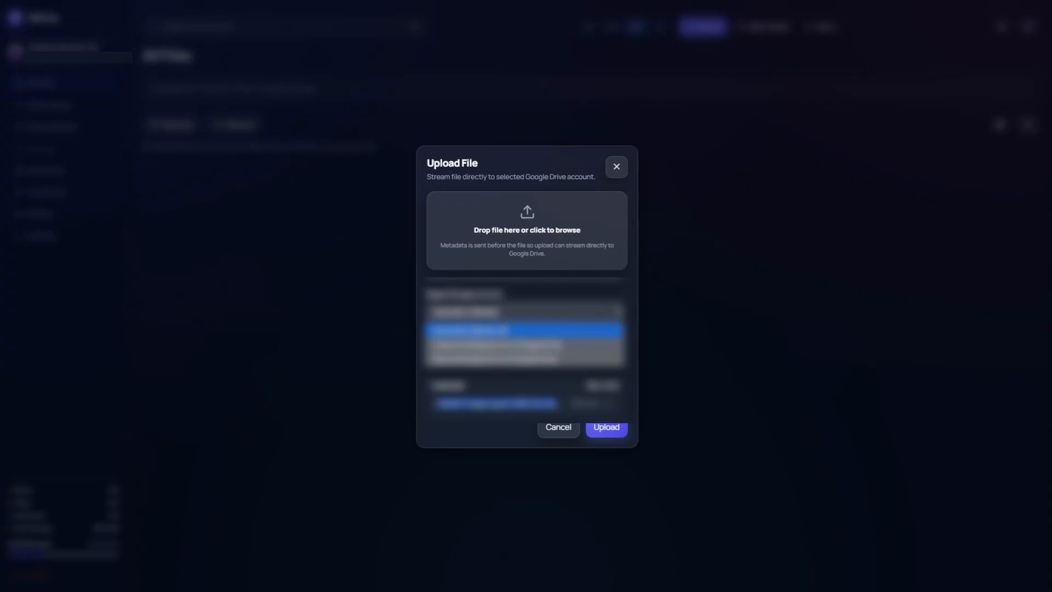
{"action": "left_click", "coordinate": [512, 313]}
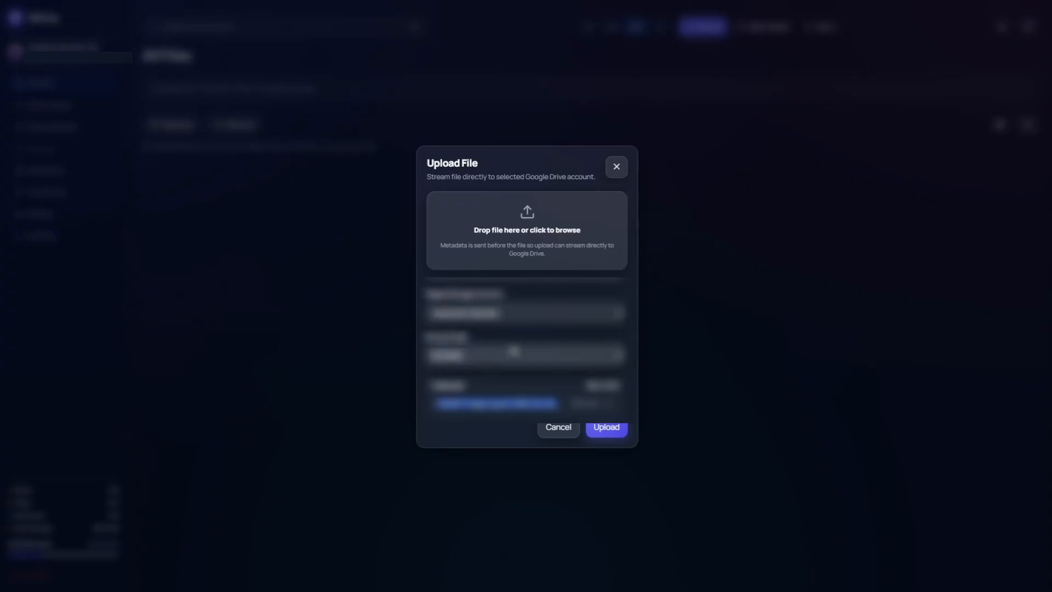
{"action": "left_click", "coordinate": [520, 354]}
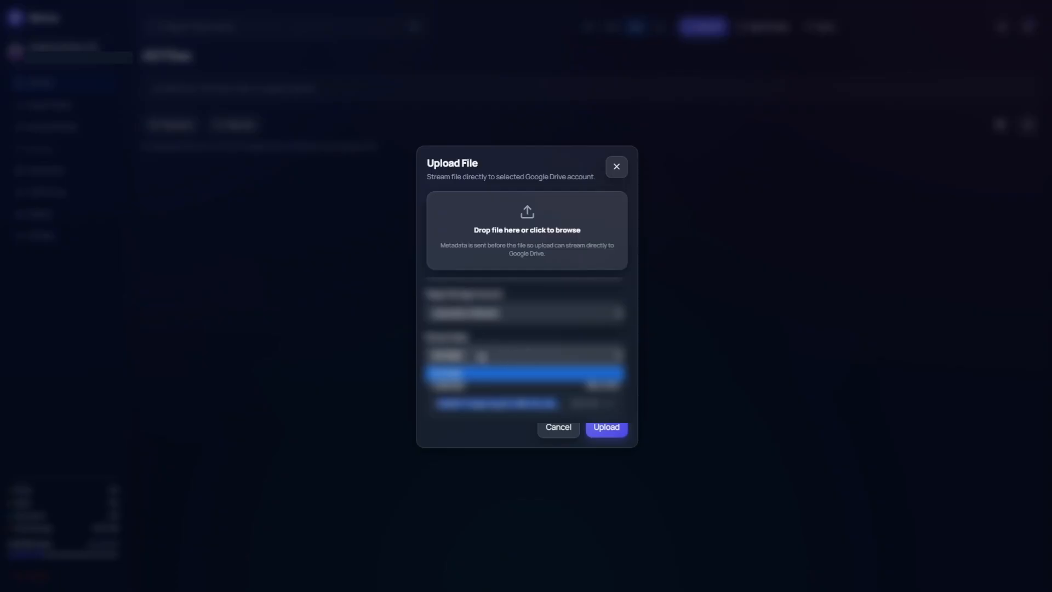